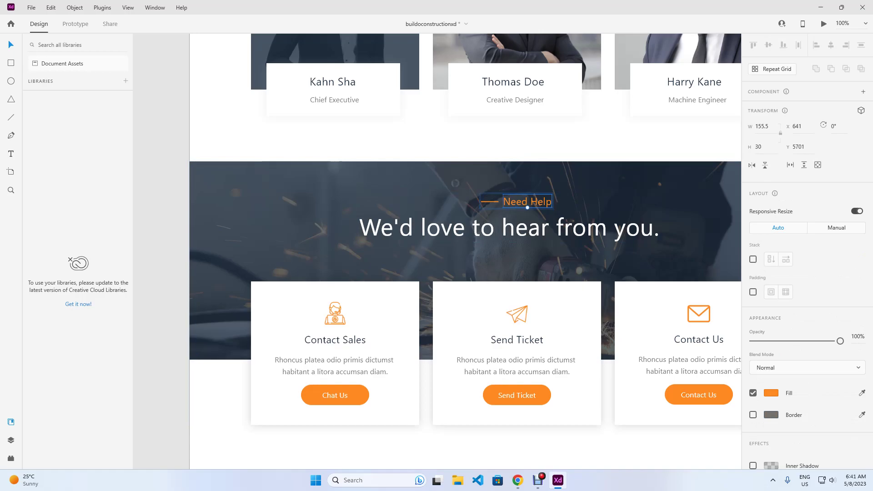
- Select the "Need Help" label text in the Adobe XD mockup and switch to the Elementor page in Chrome
click(528, 202)
key(ctrl+a)
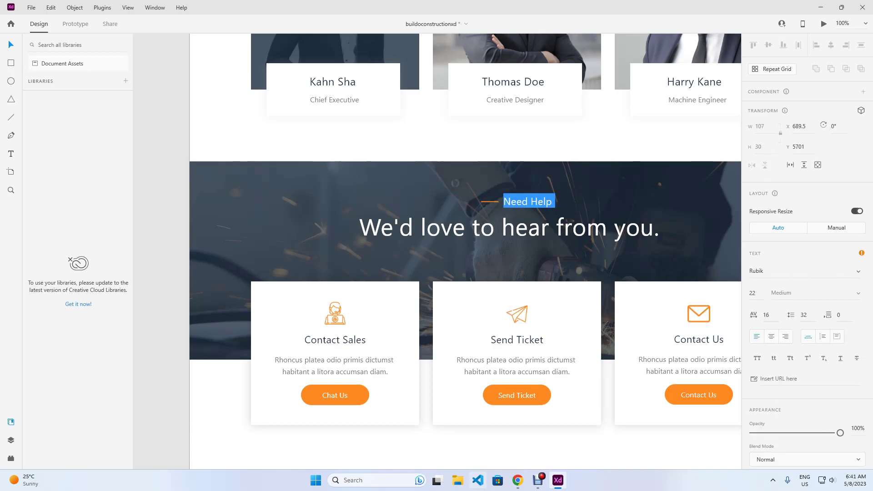
click(518, 480)
click(499, 169)
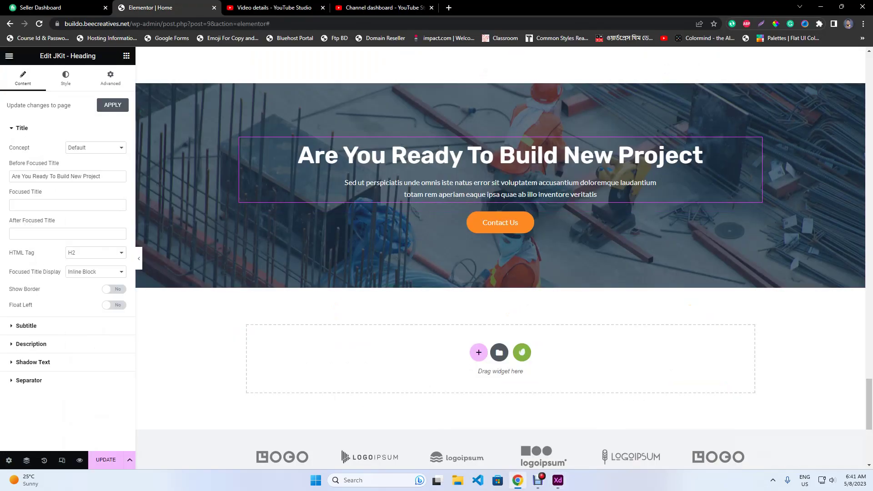
key(alt+Tab)
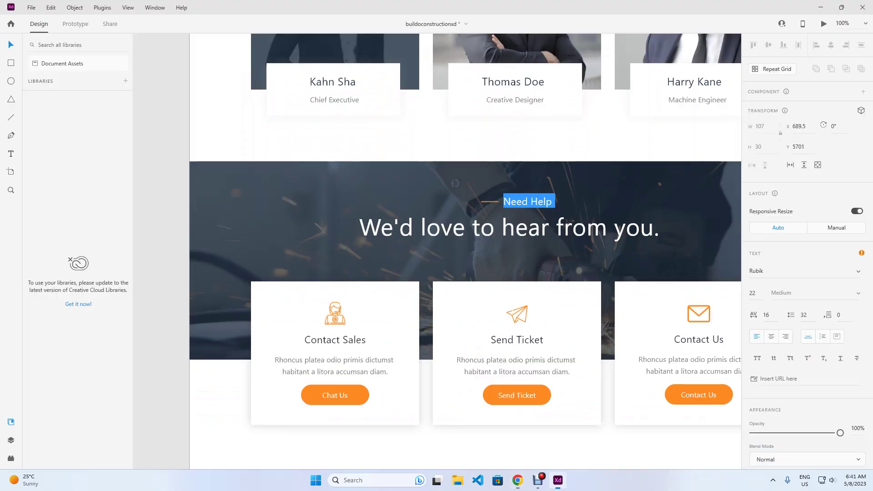
key(alt+Tab)
- Paste a copy of the "Our Team" divider into the "Are You Ready To Build New Project" section and delete that section's heading
scroll(500, 255, up, 10)
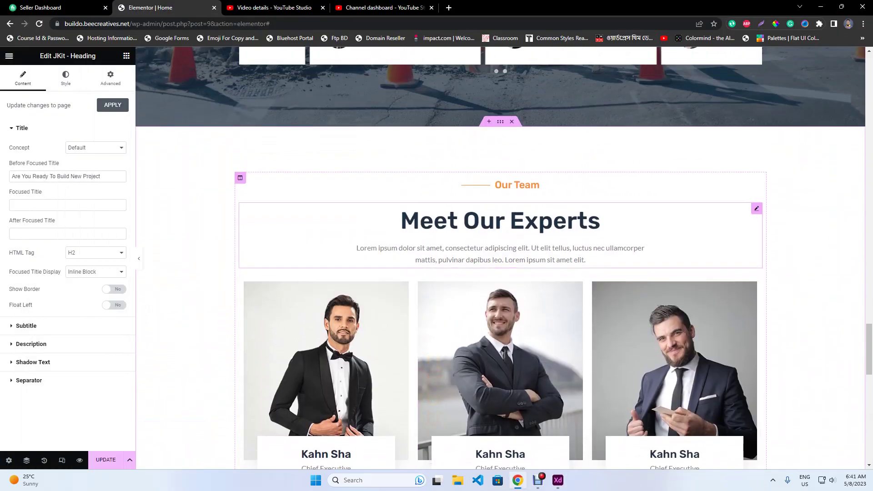
right_click(531, 186)
click(552, 226)
scroll(502, 291, down, 7)
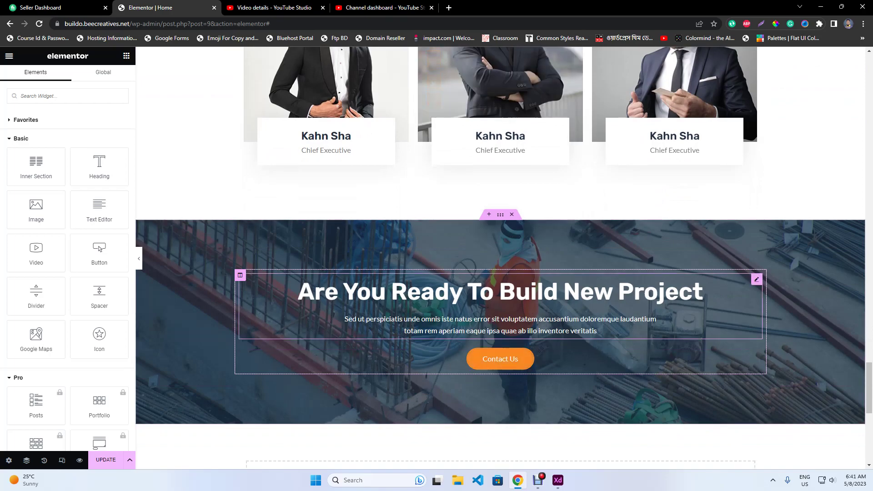
right_click(502, 292)
click(540, 287)
right_click(527, 279)
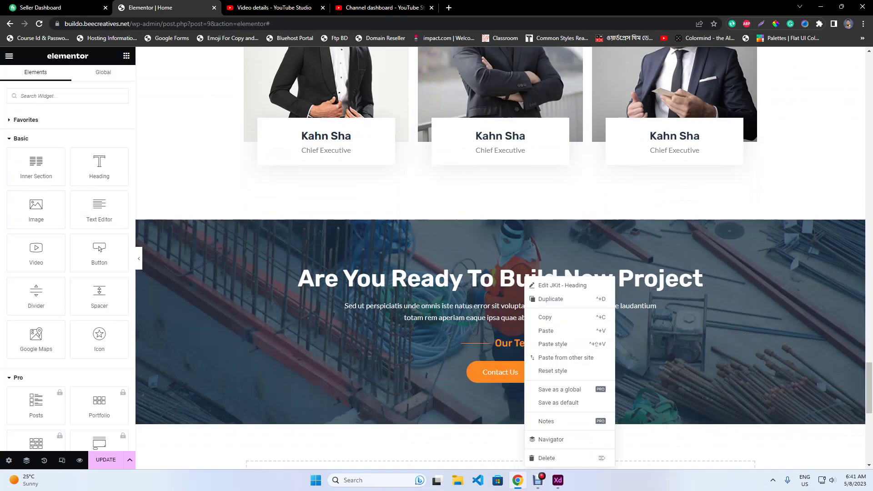
click(549, 460)
- Replace the pasted divider's text with "Need Help", copied from the Adobe XD mockup
click(517, 307)
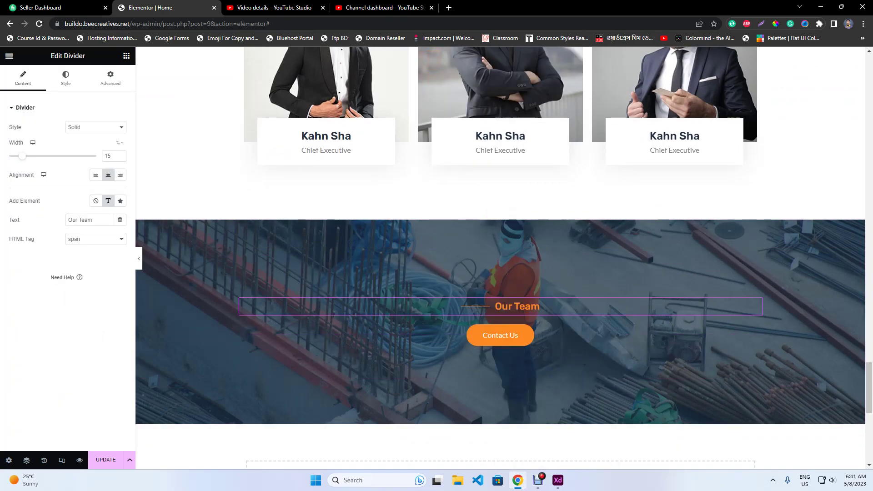
key(BackSpace)
key(ctrl+v)
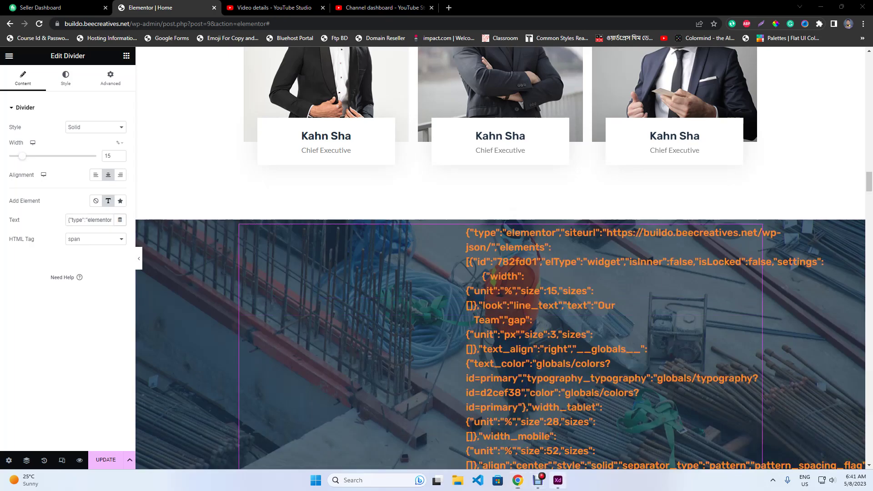
click(557, 480)
click(517, 480)
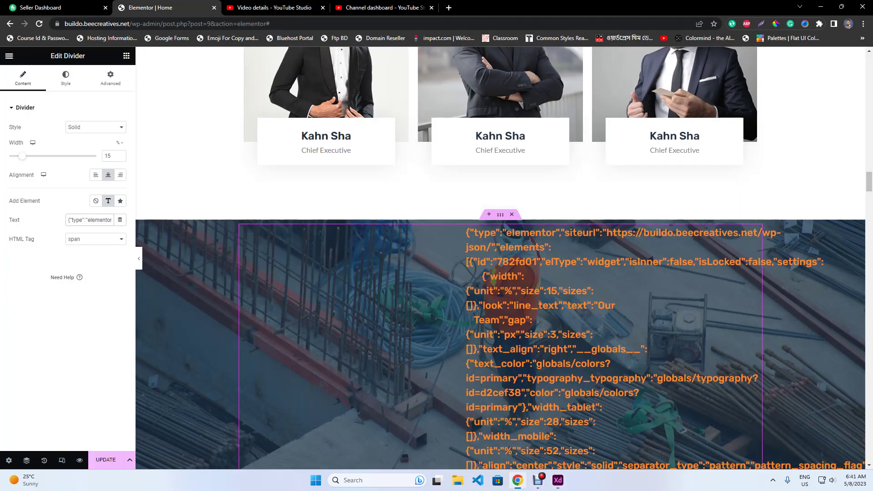
key(ctrl+v)
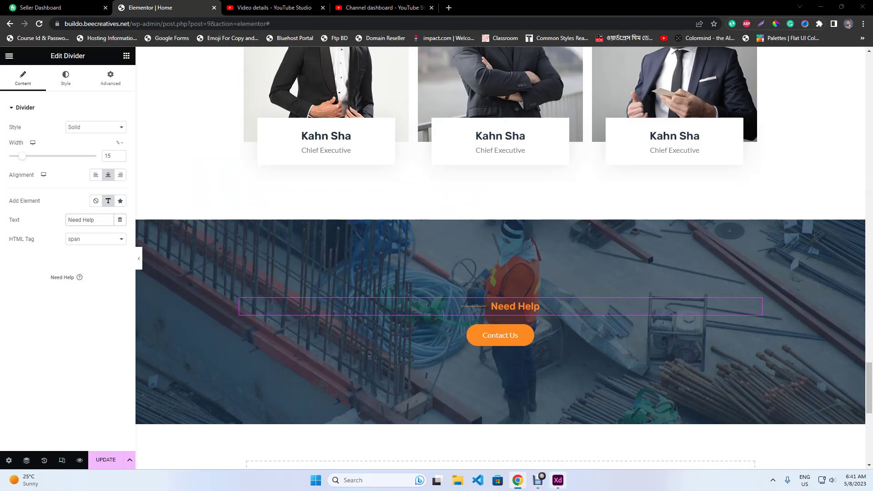
- Select the "We'd love to hear from you." heading text in the Adobe XD mockup and return to the Elementor page
click(558, 480)
key(Escape)
double_click(523, 227)
key(ctrl+a)
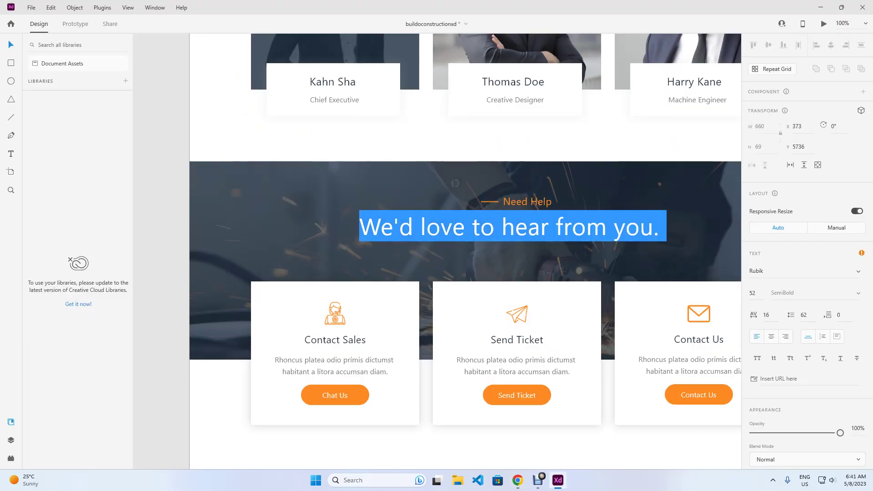
click(517, 480)
- Copy the "Meet Our Experts" heading from the team section and paste it below the "Need Help" divider
scroll(500, 305, up, 7)
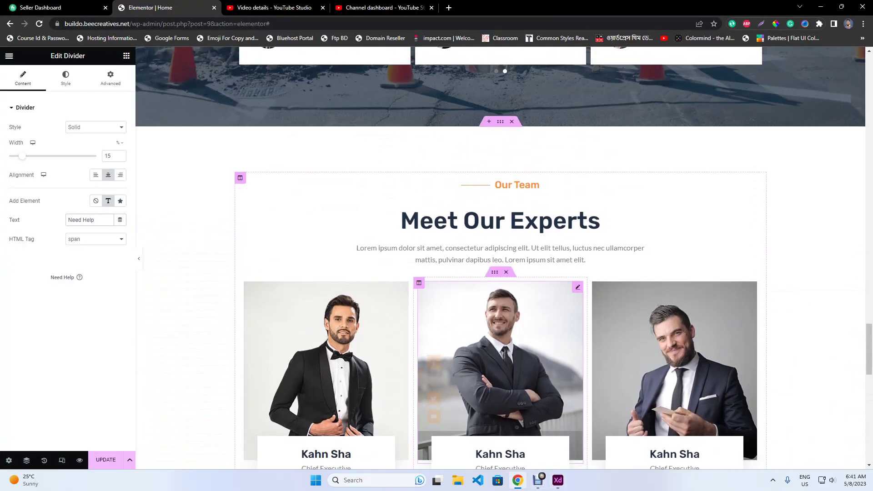
right_click(540, 216)
click(555, 257)
scroll(536, 300, down, 6)
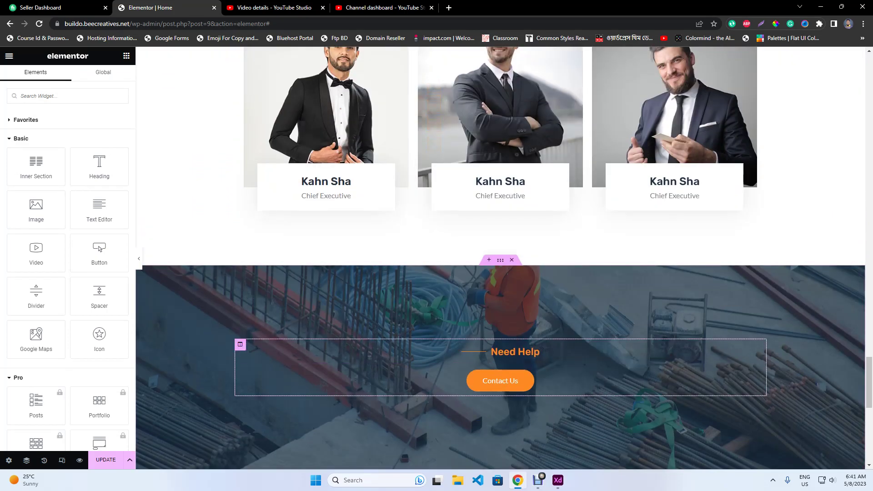
right_click(513, 351)
click(534, 333)
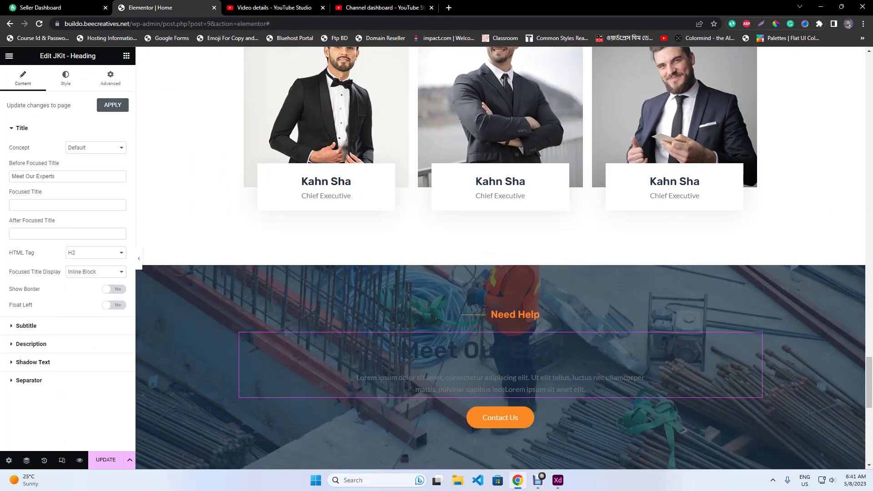
- Try to paste the new title text into the copied heading, and turn off the heading's description
triple_click(34, 176)
key(ctrl+v)
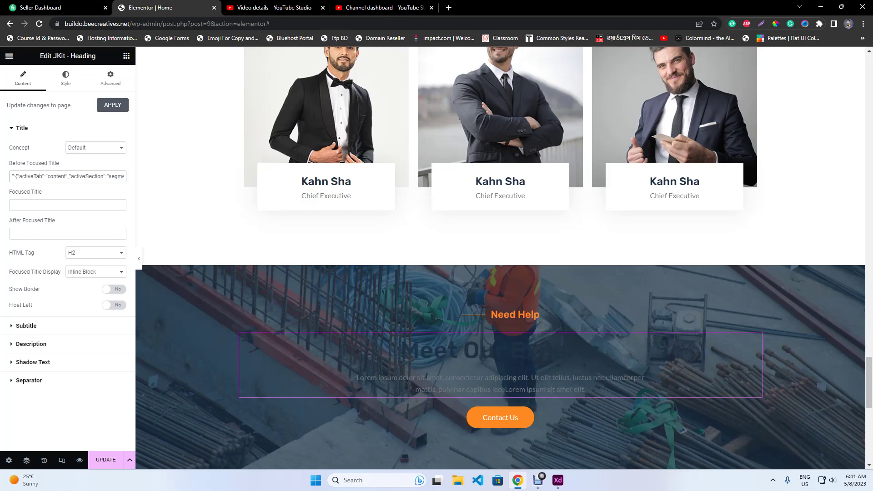
click(30, 344)
click(114, 183)
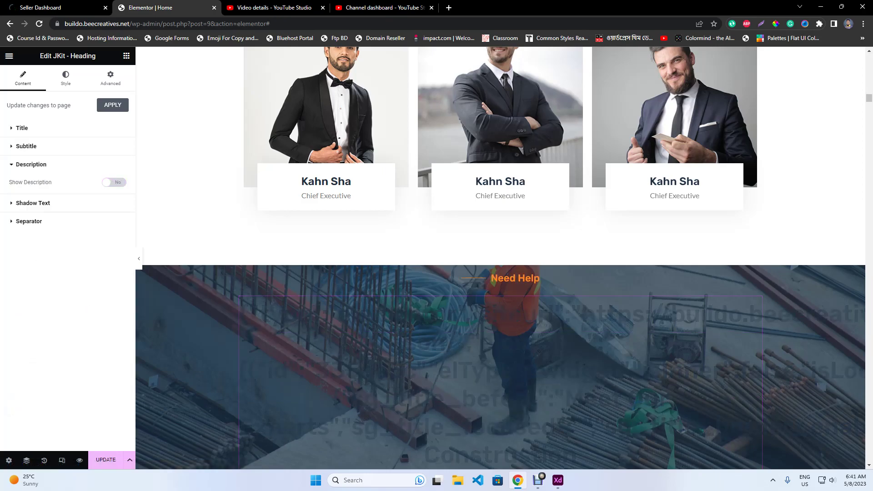
- Set the heading's title to "We'd love to hear from you.", copied from the Adobe XD mockup, and update the page
key(alt+Tab)
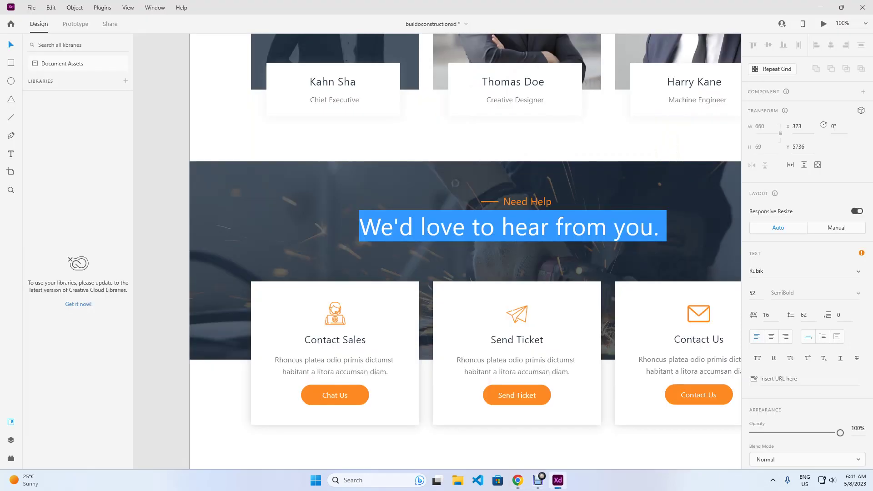
key(alt+Tab)
click(22, 128)
click(68, 177)
key(ctrl+a)
key(ctrl+v)
click(105, 460)
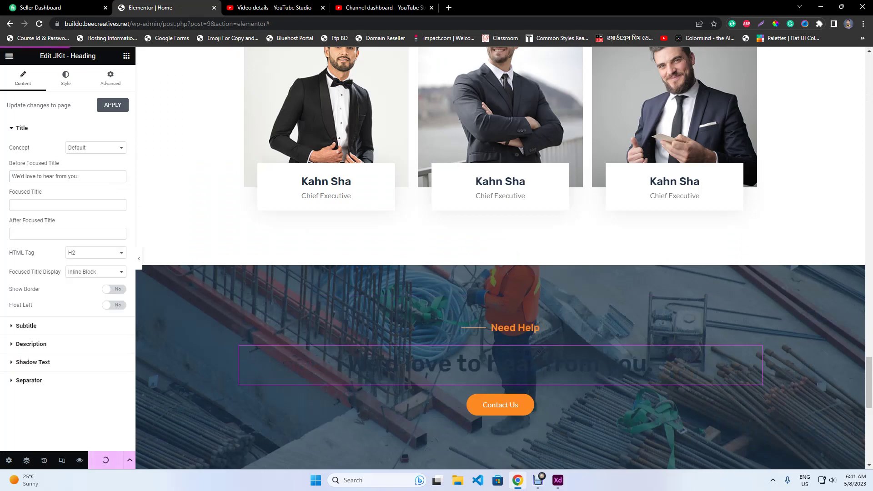
- Set the heading's title color to the white global color
click(66, 78)
click(22, 170)
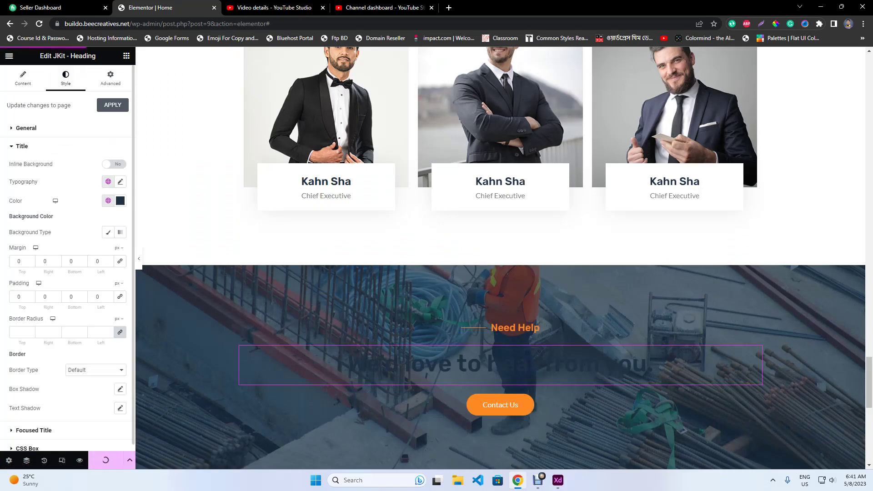
click(108, 200)
click(34, 306)
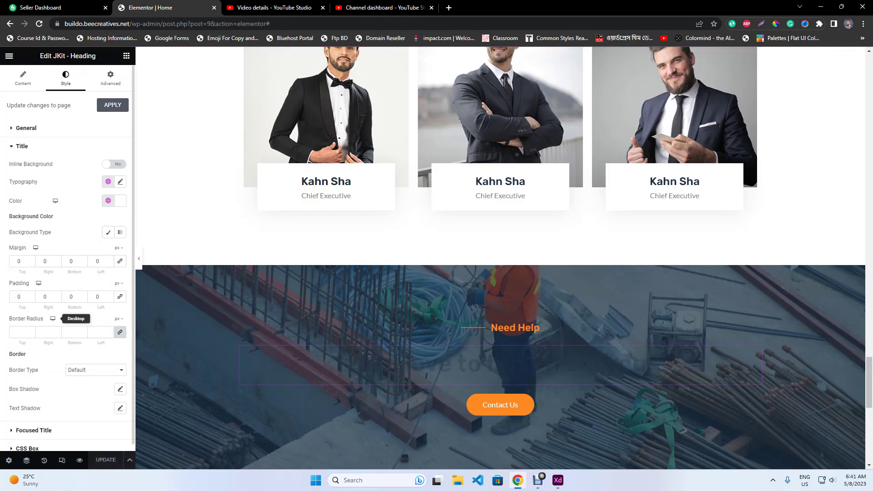
- Delete the "Contact Us" button below the "We'd love to hear from you." heading
scroll(500, 258, down, 3)
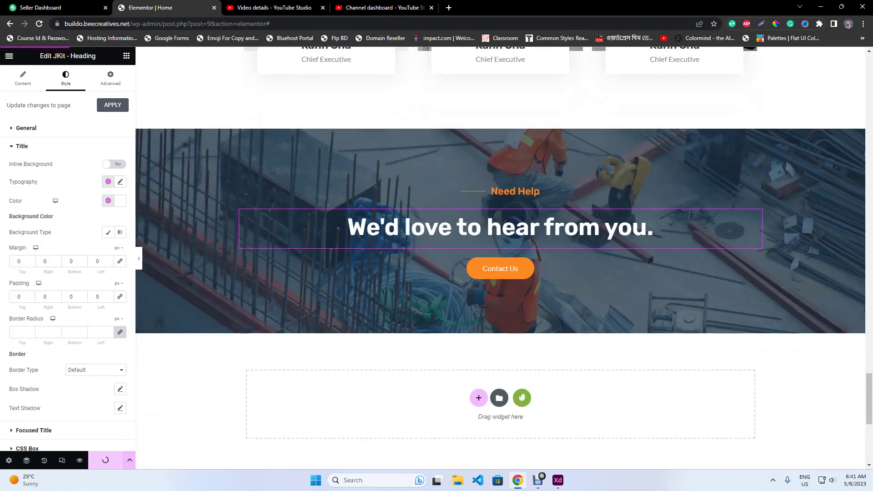
right_click(521, 270)
click(544, 452)
scroll(537, 328, up, 1)
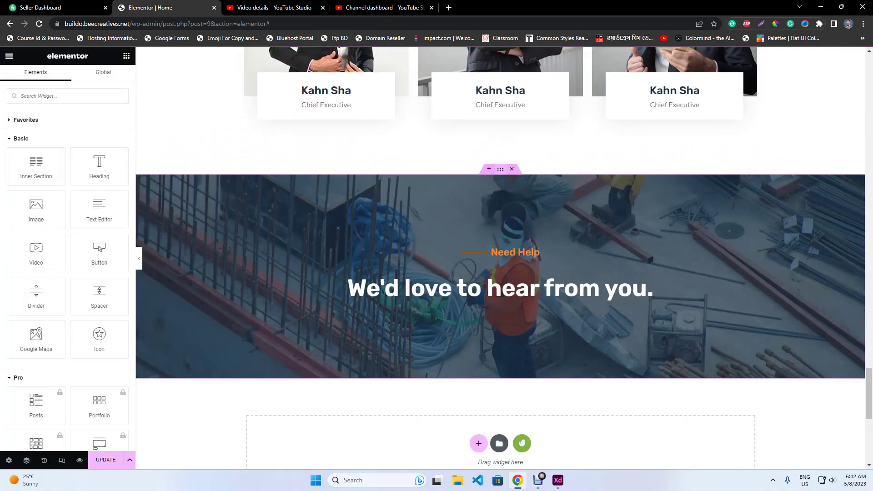
- Reset the "Need Help" section's height to Default
click(500, 169)
click(95, 194)
click(95, 204)
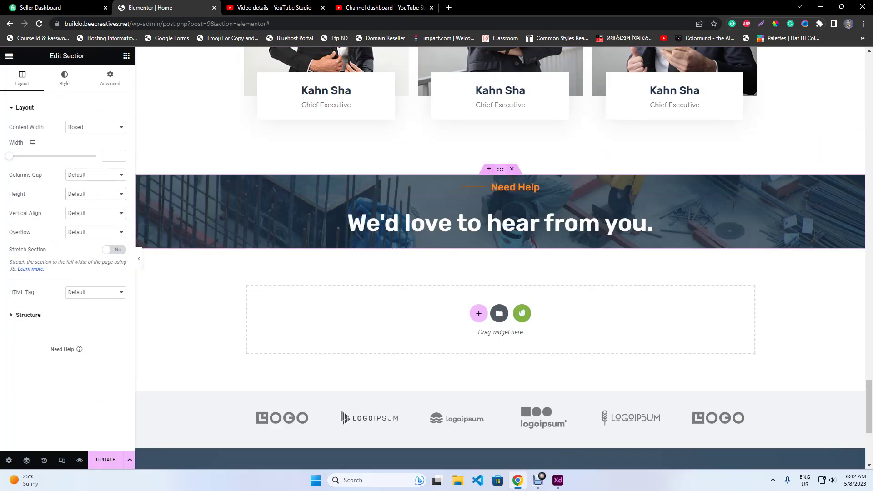
click(96, 194)
click(87, 218)
click(95, 194)
click(96, 204)
- Unlink the section's padding values and set the bottom padding to 250 px
click(110, 77)
click(120, 172)
text(250)
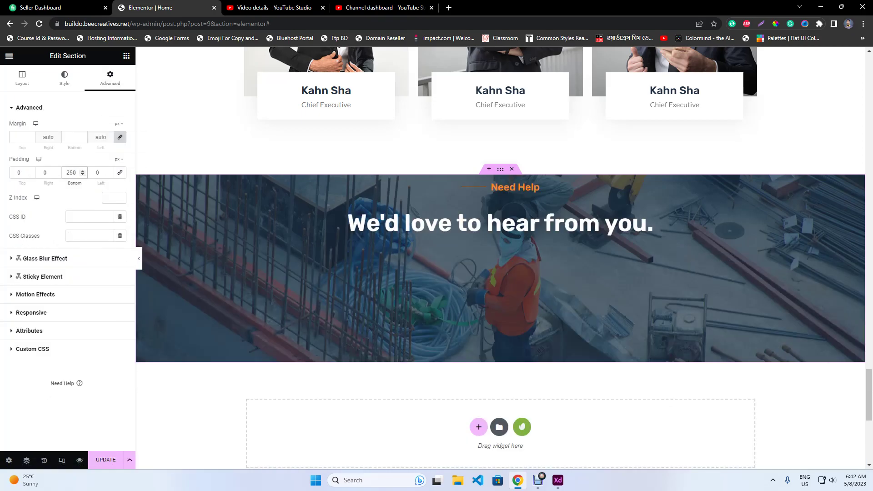
- Measure the spacing below the heading and the cards' overlap with the background in the Adobe XD mockup using temporary lines, and return to Elementor
key(alt+Tab)
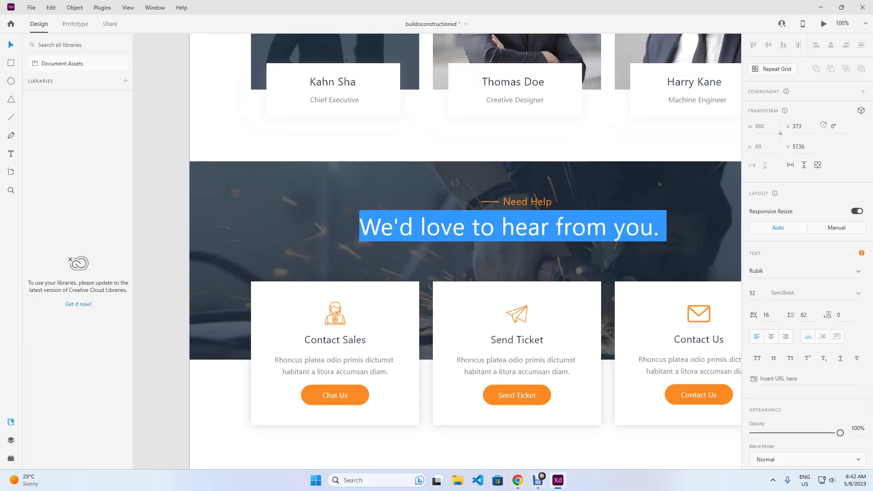
key(Escape)
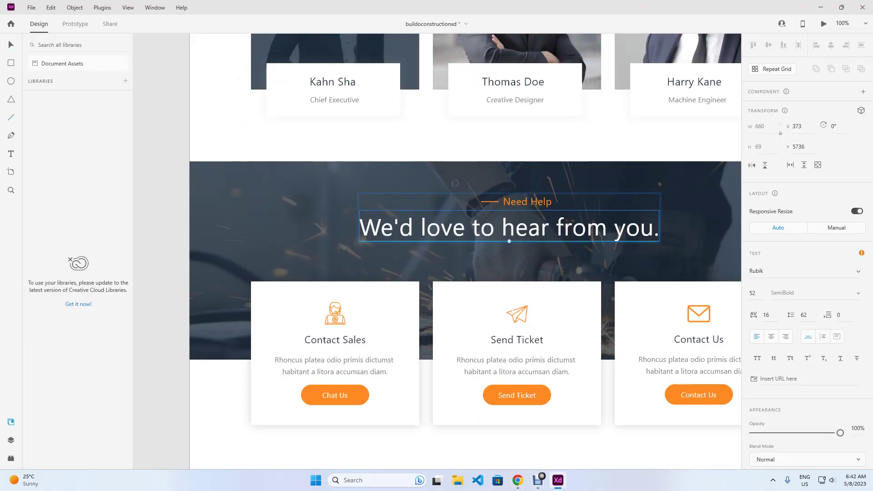
key(Escape)
drag(485, 271, 486, 280)
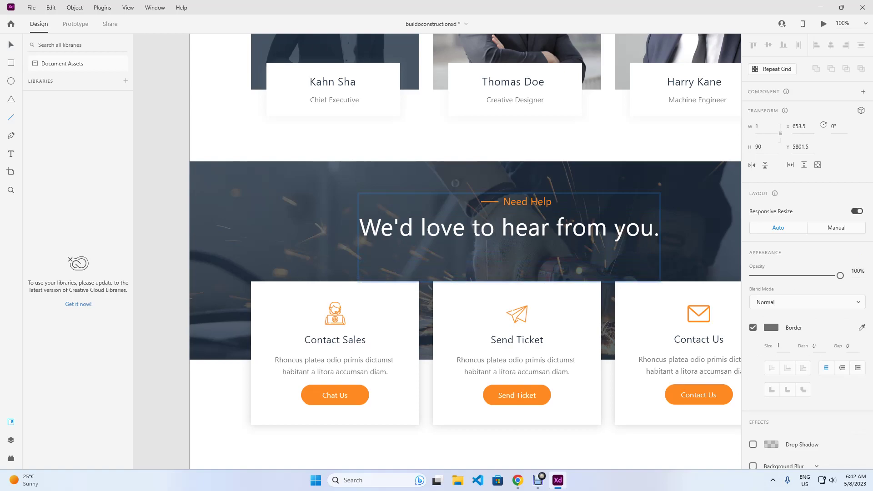
drag(487, 278, 486, 358)
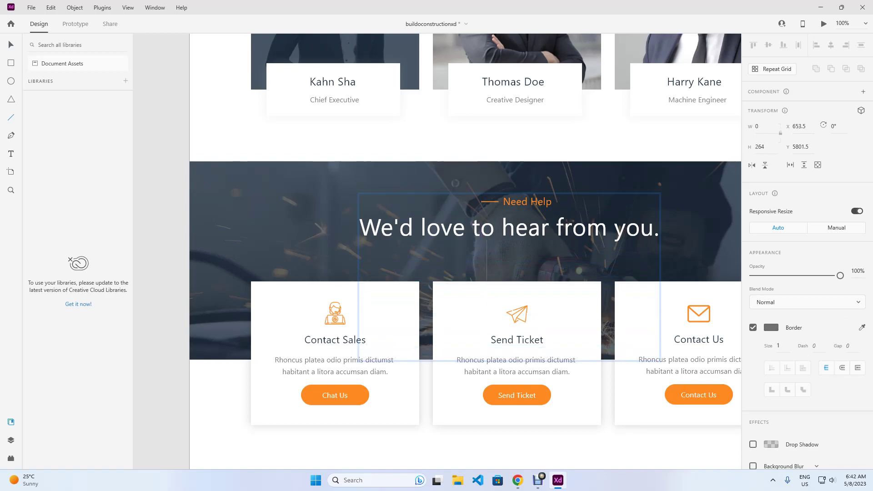
key(ctrl+z)
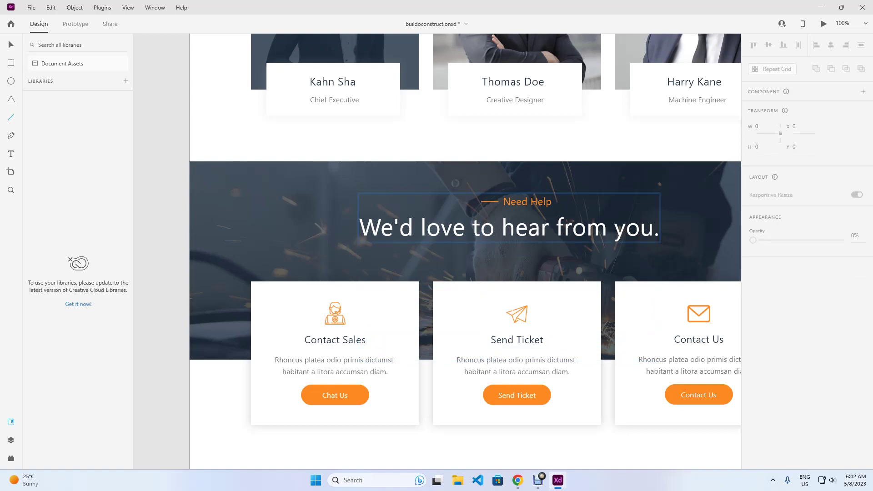
drag(420, 298, 420, 359)
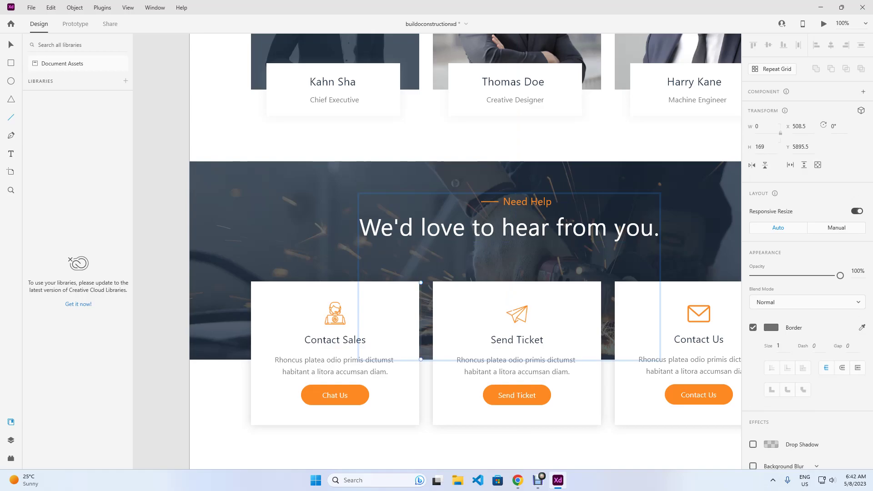
key(ctrl+z)
click(517, 480)
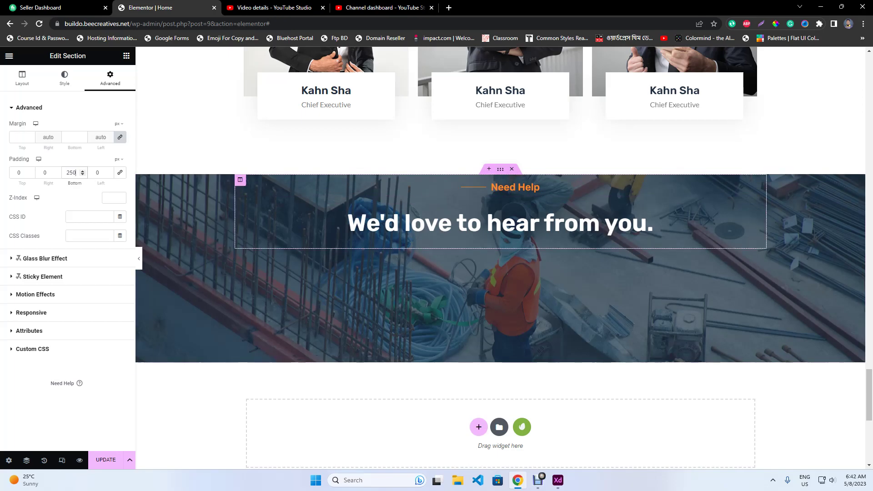
- Set the section's top padding to 100 px and save the page
double_click(19, 173)
text(100)
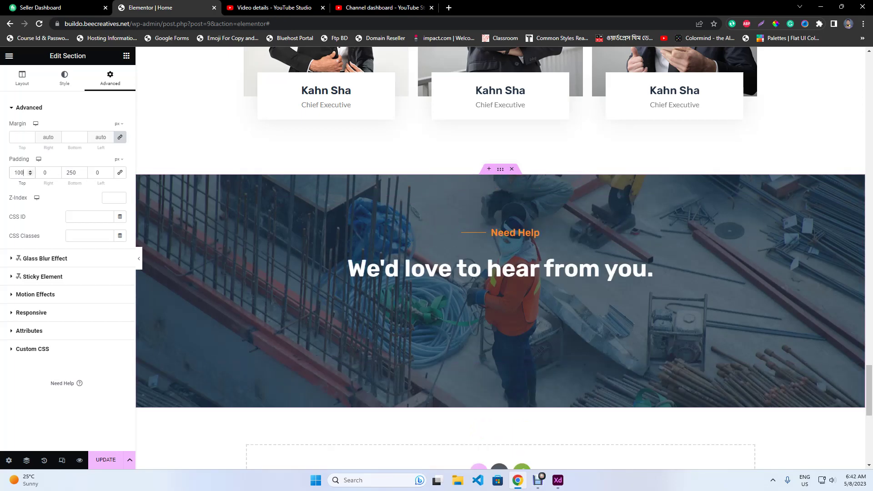
key(ctrl+s)
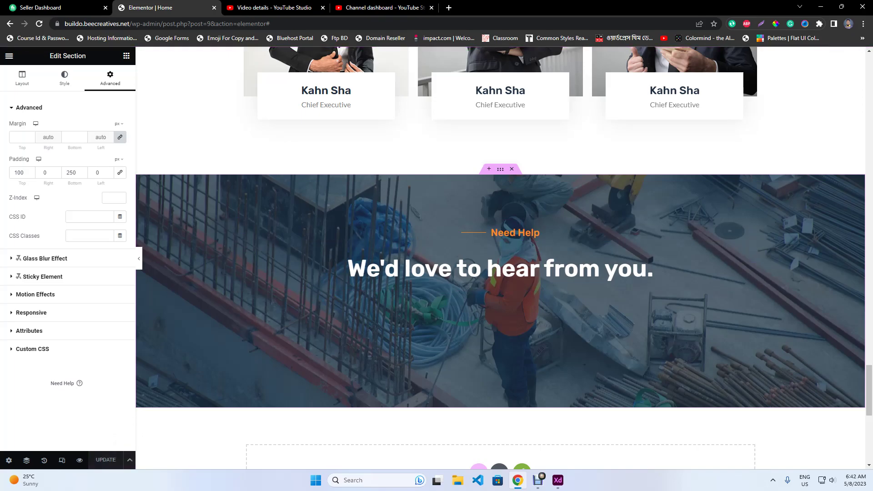
- Try a standard Image Box widget in a new section below the "Need Help" section, and delete the widget
scroll(500, 257, down, 7)
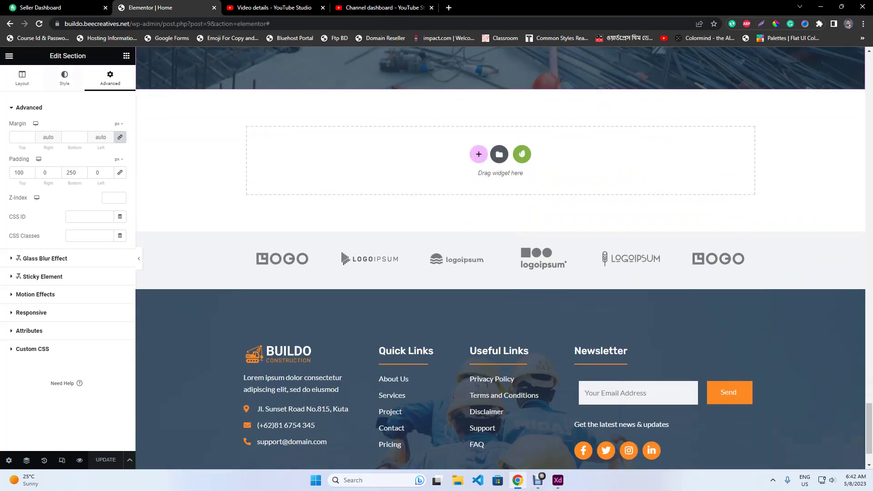
click(126, 56)
text(image)
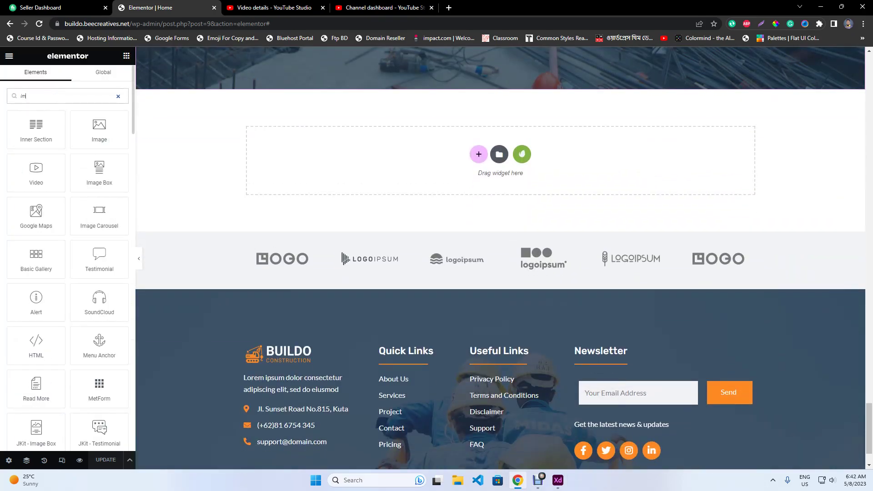
drag(99, 129, 455, 163)
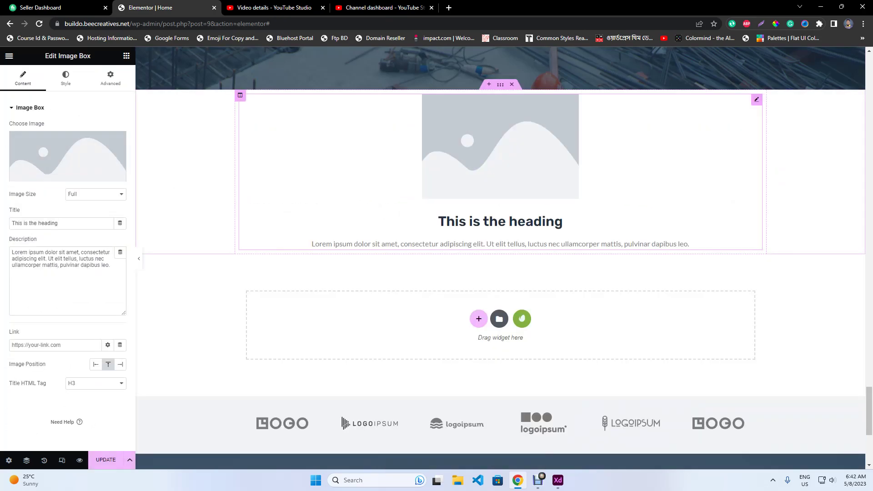
right_click(531, 200)
click(543, 378)
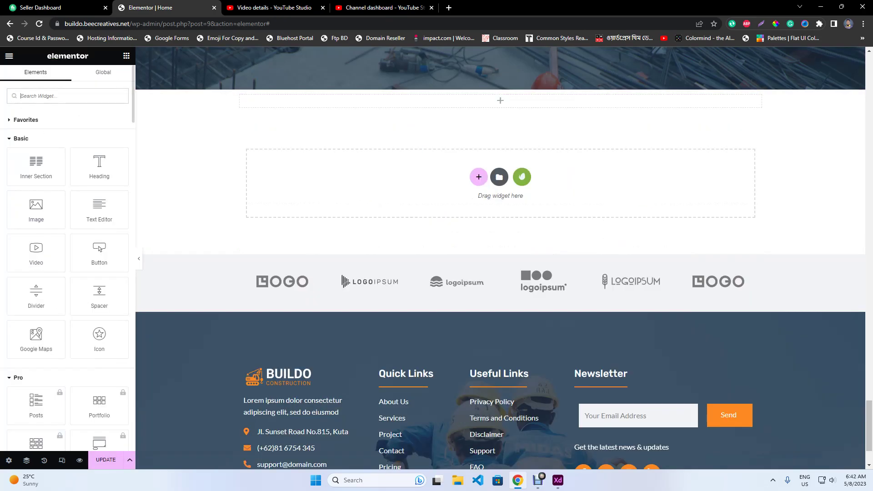
- Try a JKit - Image Box widget in a second new section with its button enabled
text(image)
drag(36, 217, 400, 182)
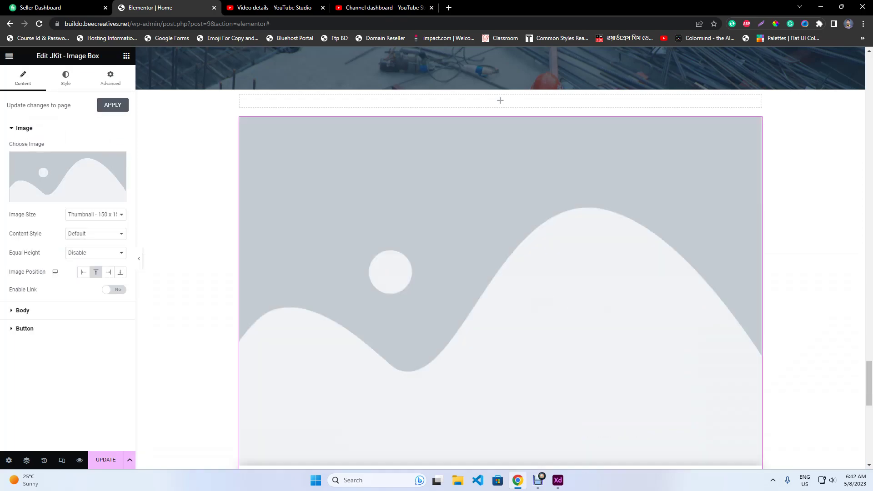
click(25, 329)
click(114, 183)
scroll(409, 219, down, 6)
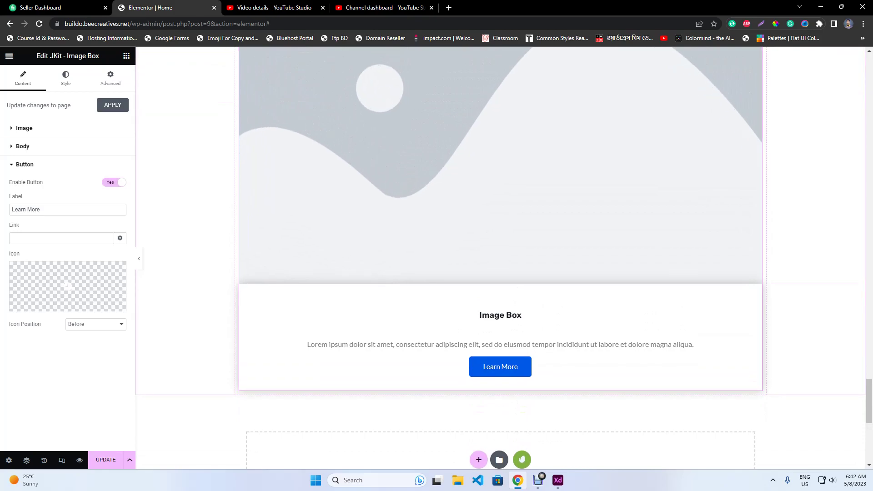
- Check the contact cards in the Adobe XD mockup, return to Elementor, and delete the trial JKit - Image Box and the surplus empty section
click(558, 479)
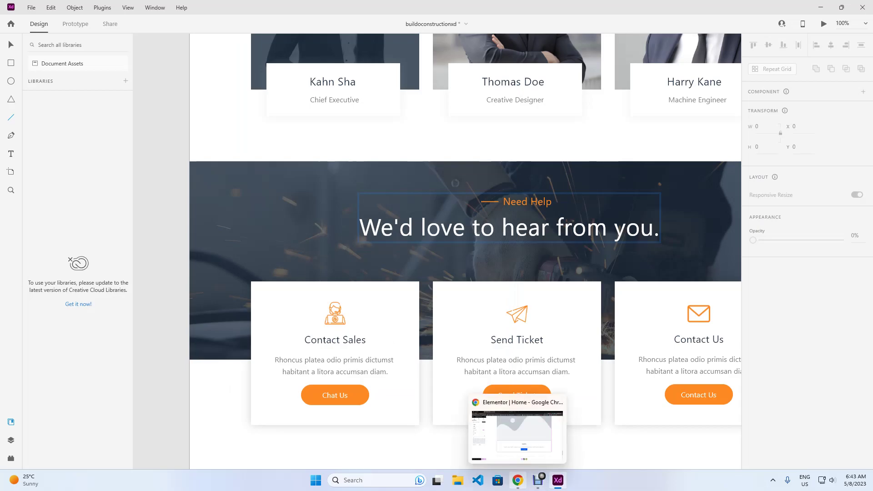
click(517, 480)
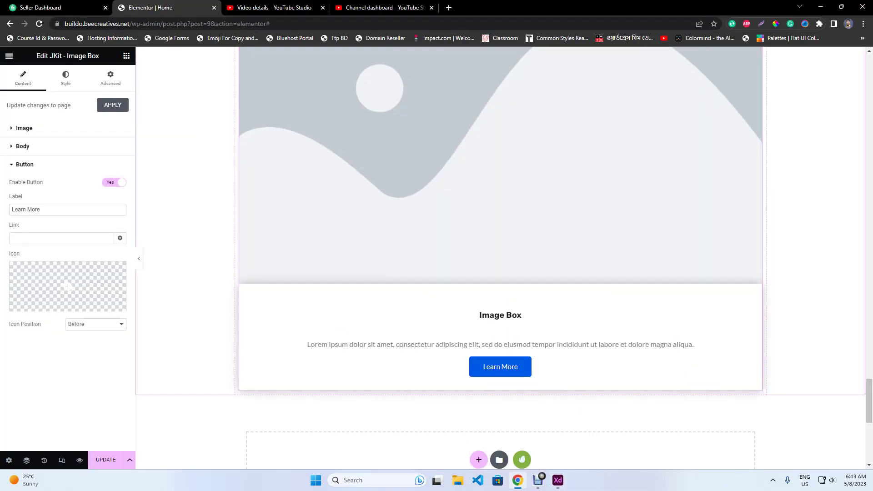
scroll(500, 273, up, 6)
scroll(500, 273, down, 5)
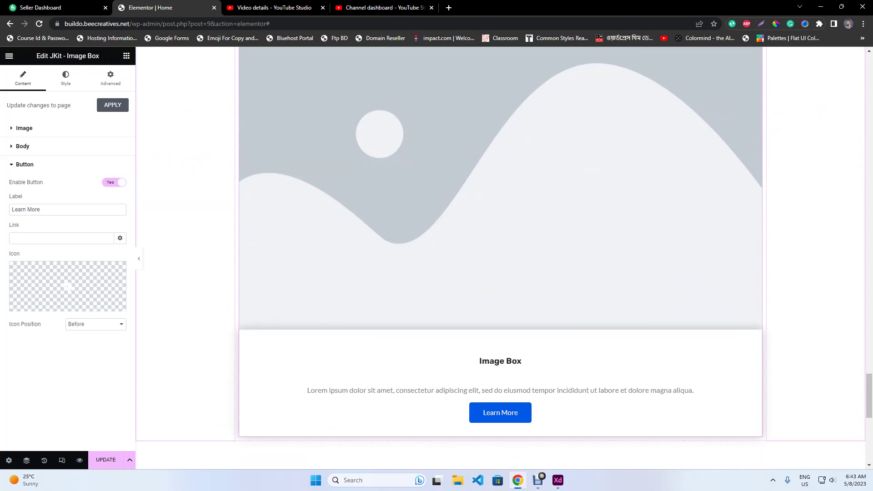
scroll(477, 279, up, 4)
right_click(477, 279)
click(499, 460)
scroll(500, 431, up, 3)
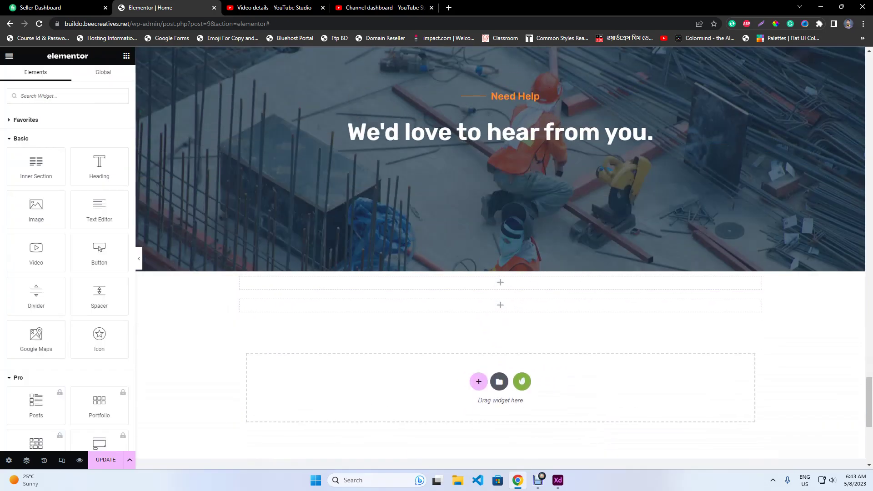
click(511, 289)
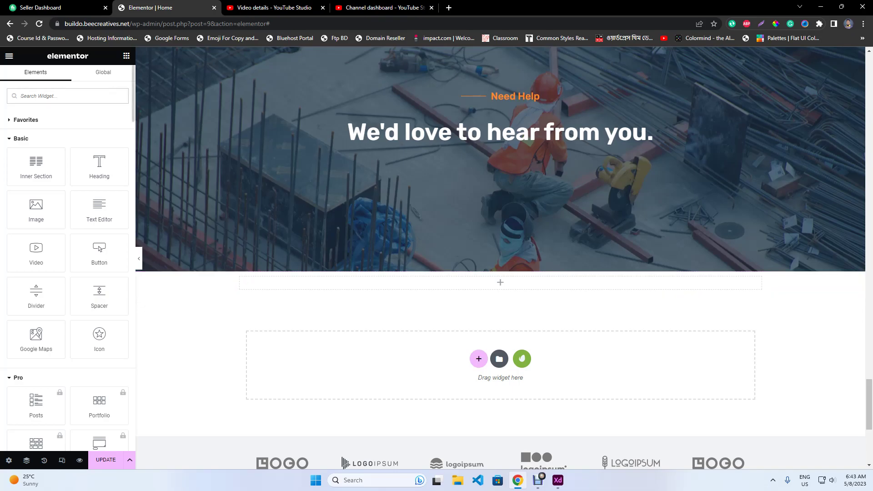
- Add a JKit - Image Box widget to the empty section below "Need Help" and give it a custom width of 32%
text(ima)
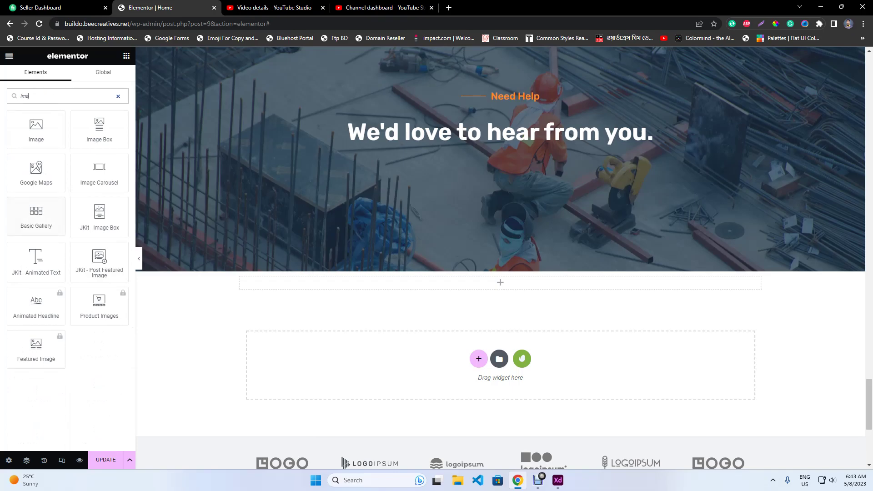
drag(99, 214, 243, 280)
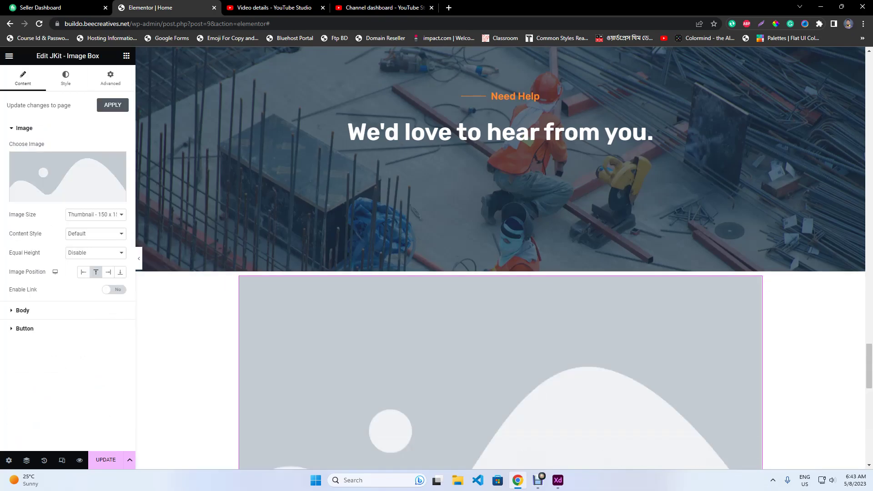
click(111, 78)
click(95, 219)
click(91, 242)
click(110, 247)
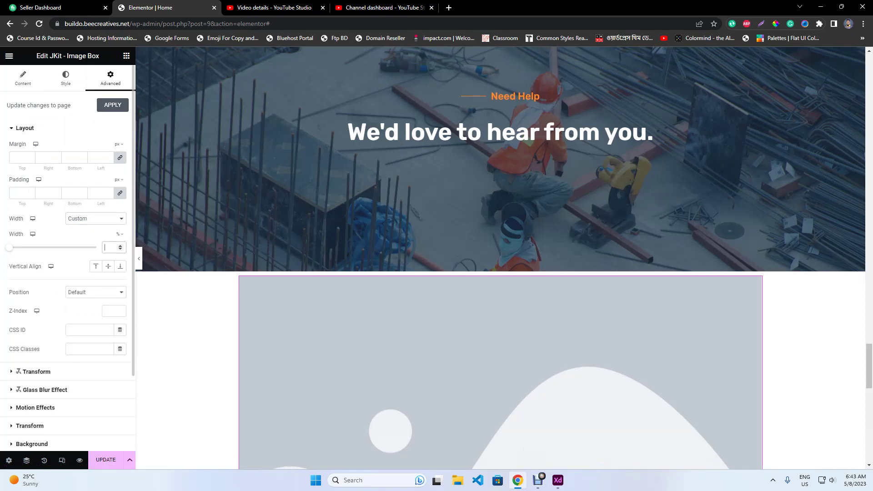
text(32)
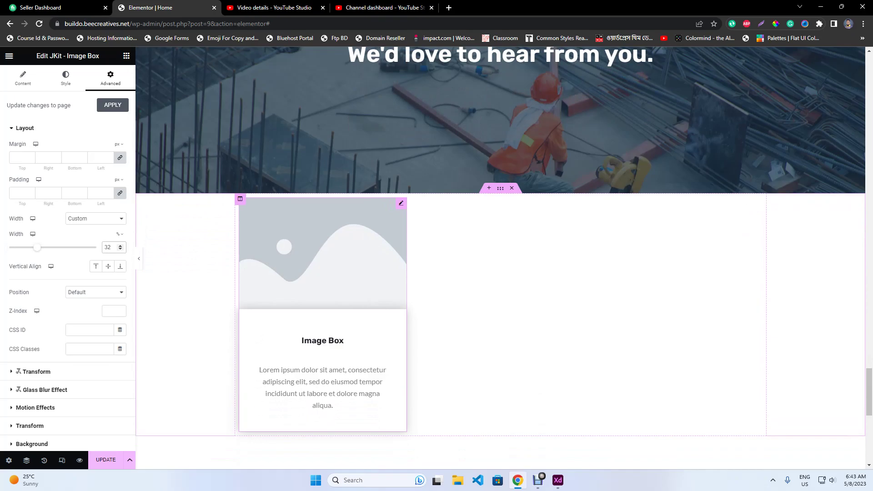
- Check the card icons in Adobe XD and open the Icon folder in File Explorer under D:, Themforest, Template Kit Raw XD, Buildo Contrustion, Buildo
click(66, 77)
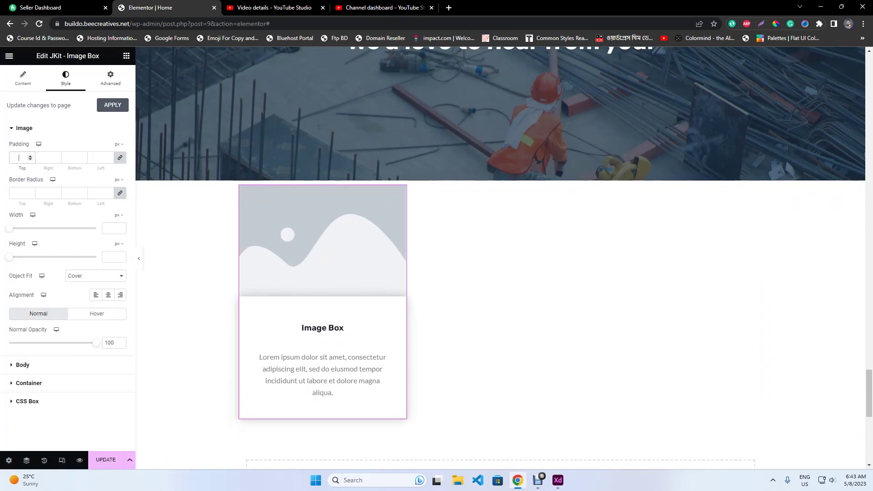
click(23, 78)
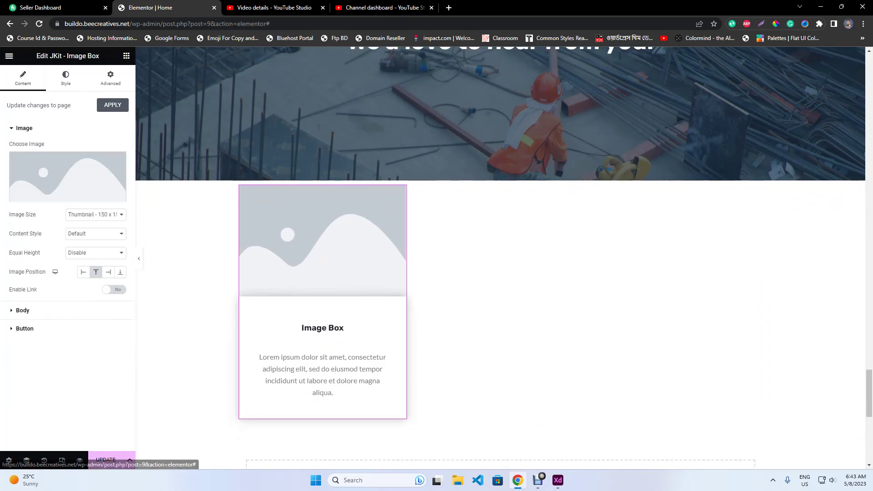
click(558, 480)
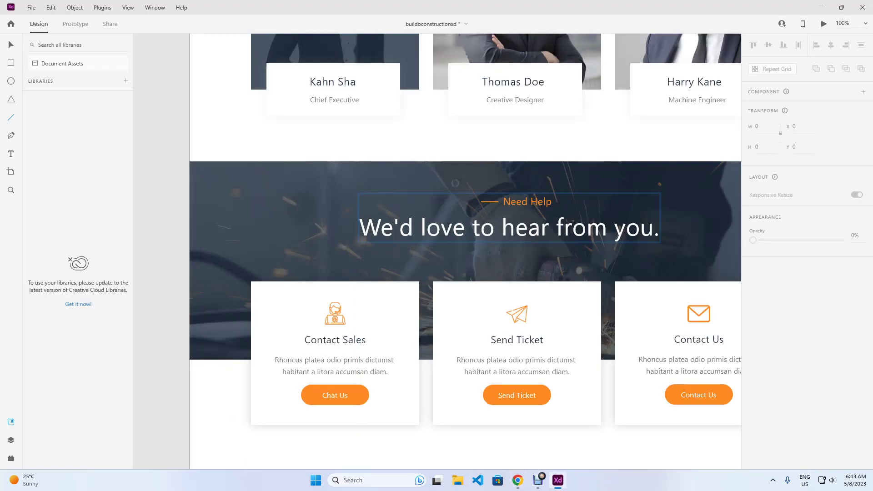
click(457, 480)
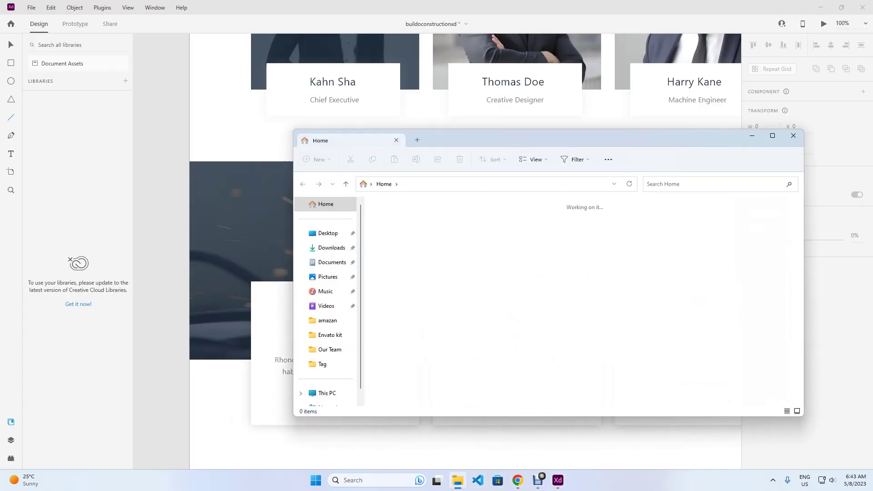
click(329, 349)
click(330, 335)
scroll(329, 335, down, 1)
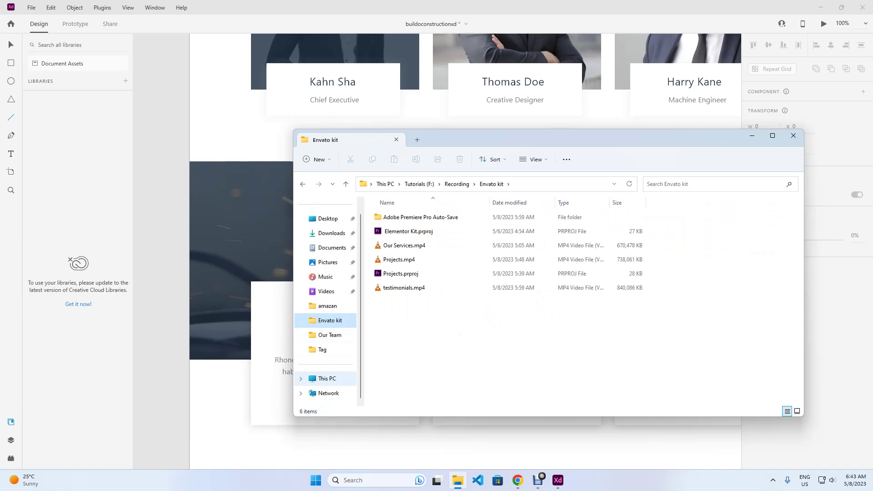
click(327, 378)
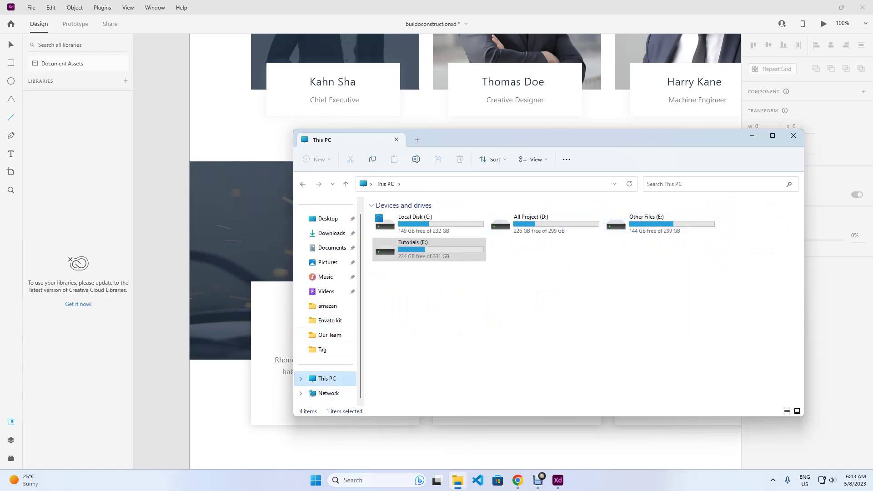
double_click(523, 223)
scroll(409, 350, down, 2)
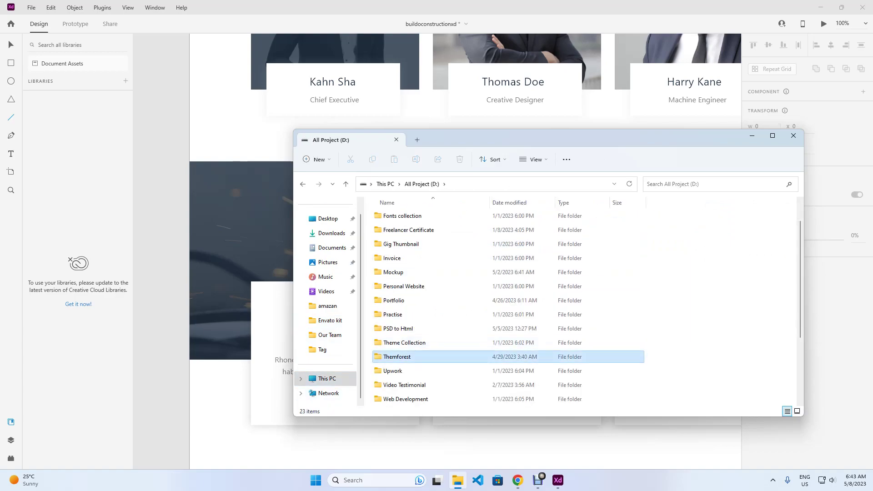
double_click(400, 357)
double_click(407, 273)
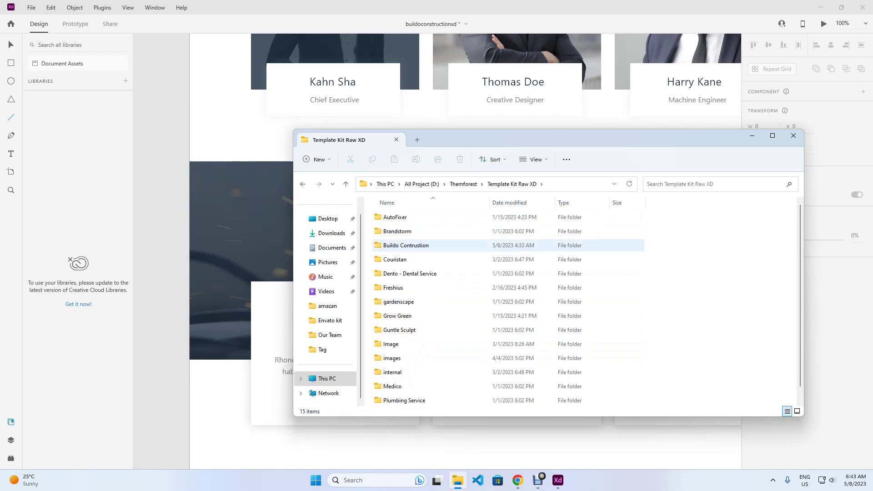
double_click(405, 245)
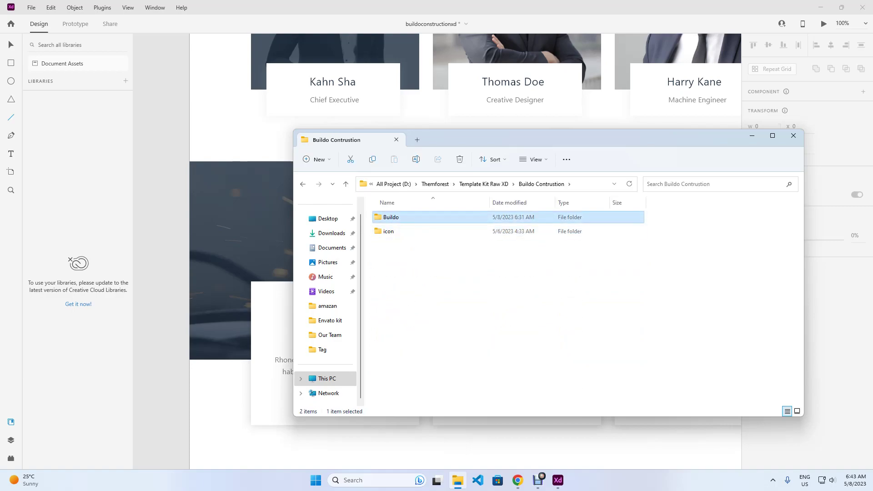
double_click(391, 217)
double_click(391, 273)
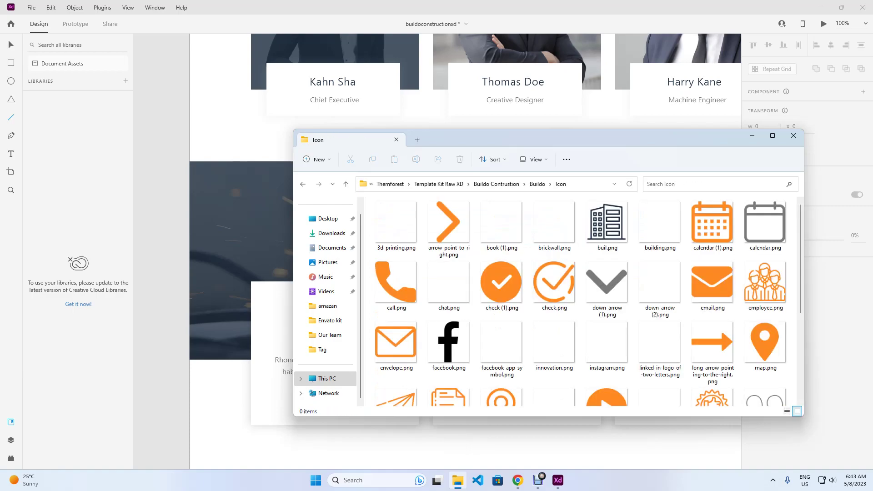
- Locate technical-support (1).png in the Icon folder and compare it with the Contact Sales card icon in the Adobe XD mockup
scroll(500, 368, down, 2)
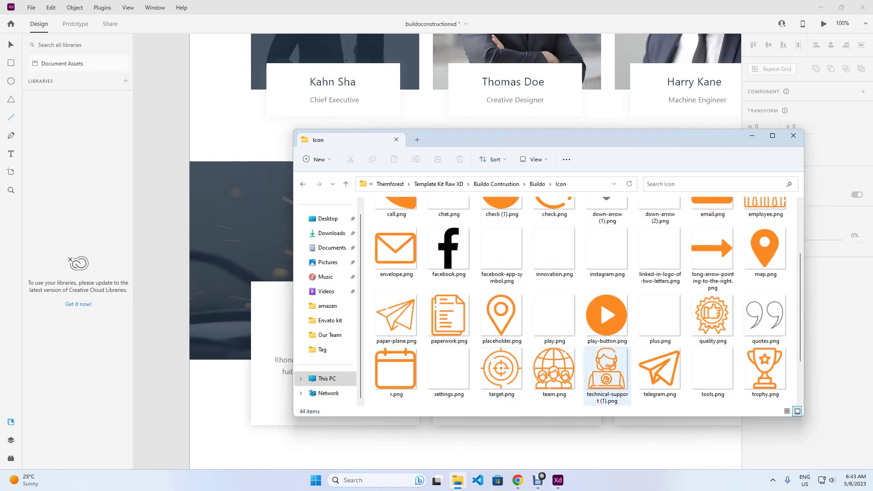
click(606, 374)
click(558, 480)
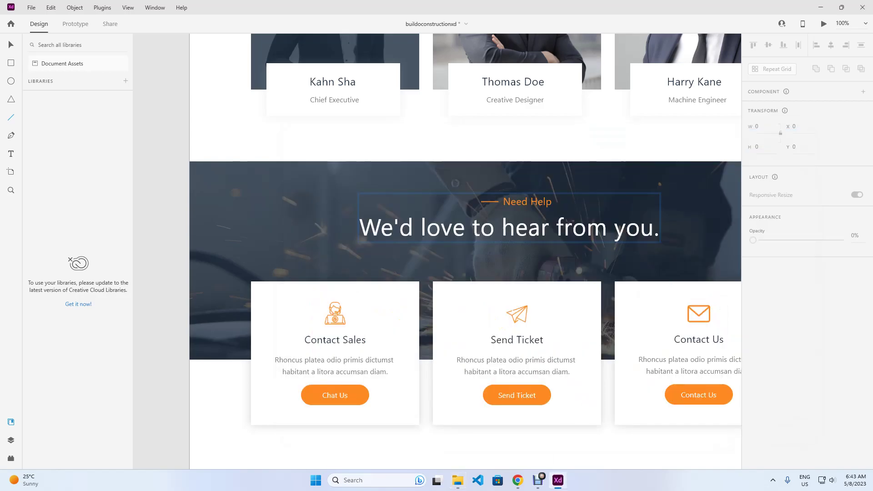
click(558, 480)
click(557, 480)
click(558, 480)
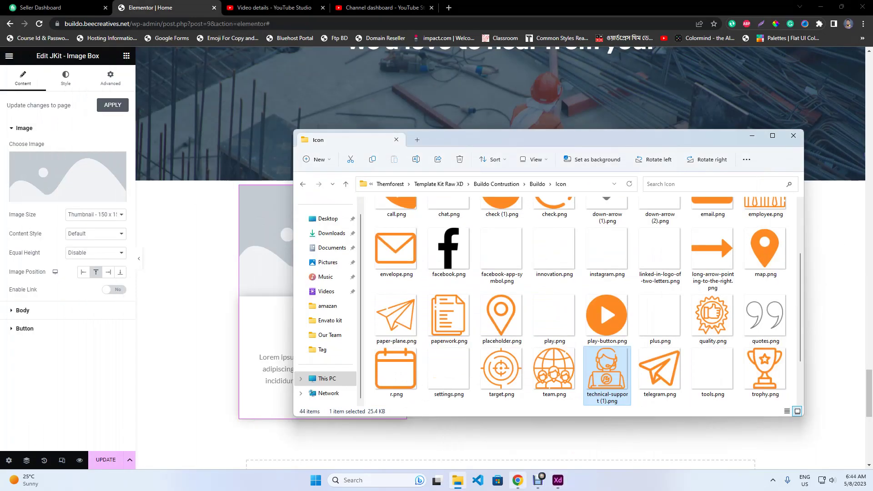
- Return to Elementor and start uploading a new media file for the JKit - Image Box's image
click(517, 480)
click(68, 177)
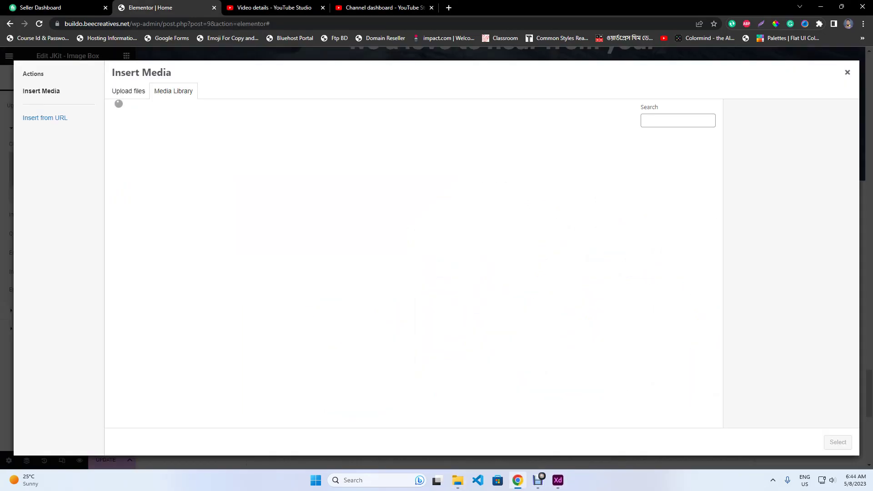
click(128, 91)
click(482, 242)
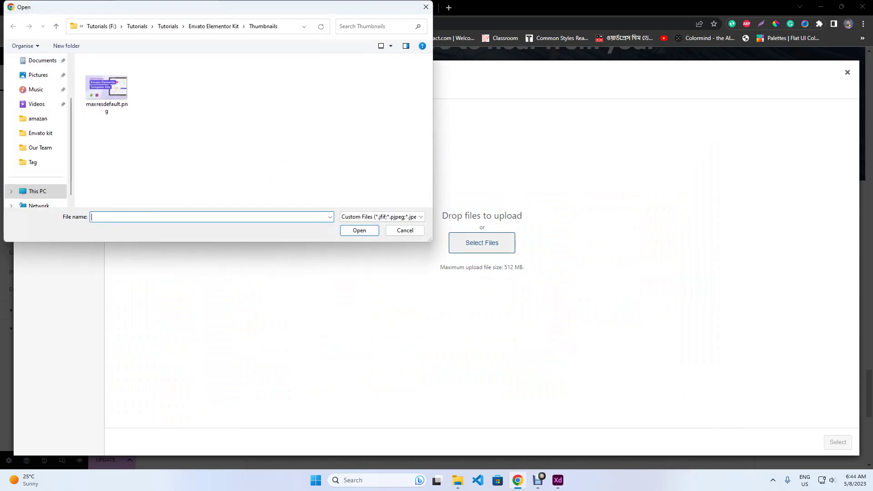
- Browse to the Icon folder under D:, Themforest, Template Kit Raw XD, Buildo Contrustion, Buildo for the upload
click(37, 191)
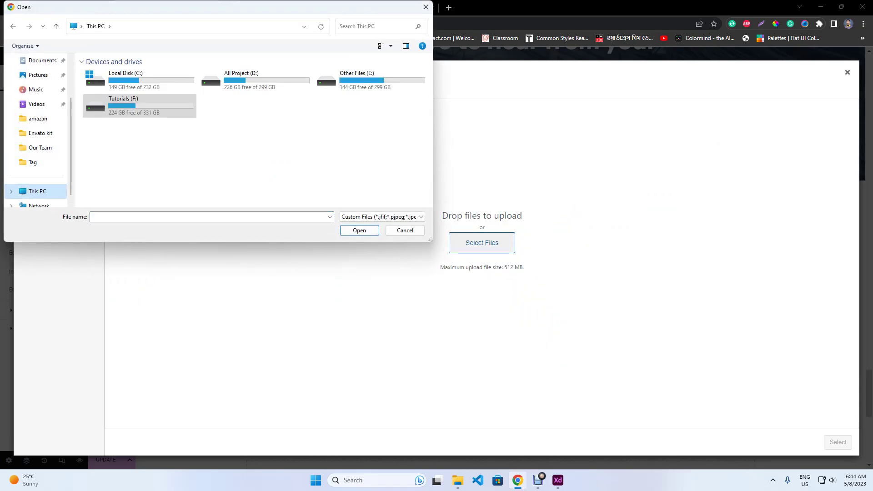
double_click(255, 81)
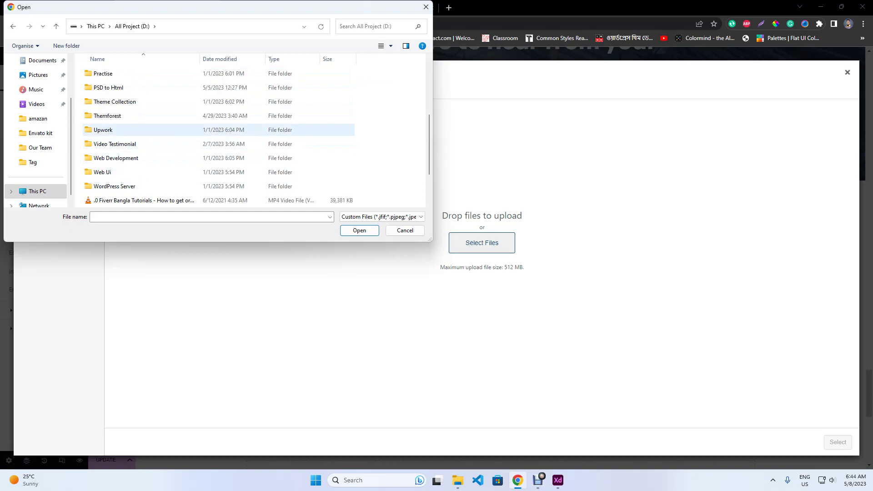
double_click(108, 116)
double_click(118, 130)
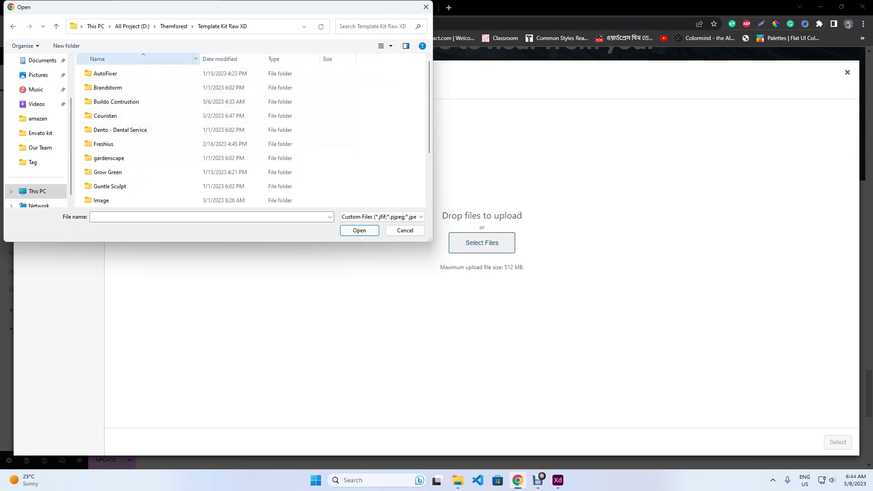
double_click(112, 102)
double_click(101, 73)
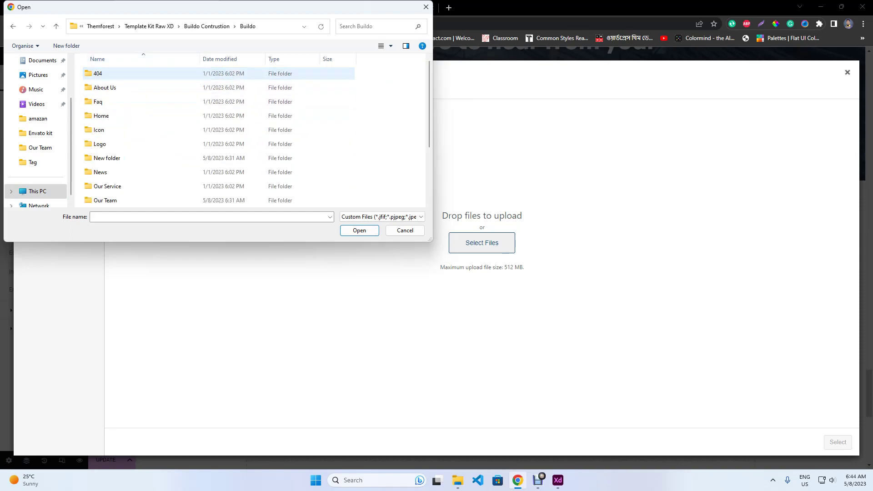
double_click(102, 130)
- Upload telegram.png, technical-support (1).png and envelope.png together from the Icon folder to the media library
scroll(301, 150, down, 3)
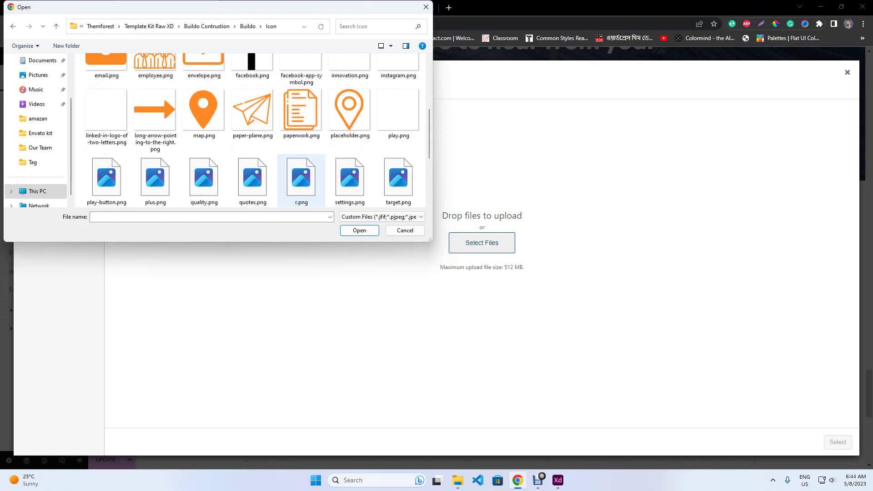
click(253, 111)
scroll(253, 137, down, 1)
scroll(203, 173, down, 1)
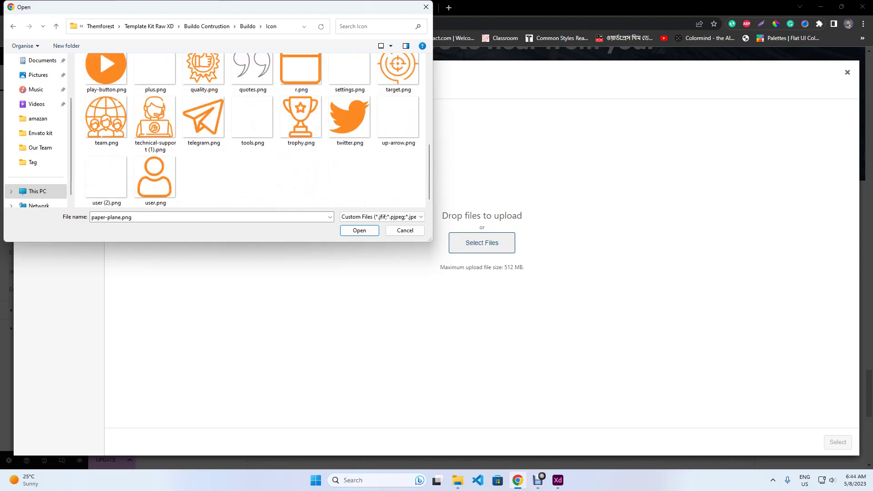
click(204, 118)
ctrl+click(157, 123)
scroll(253, 193, up, 2)
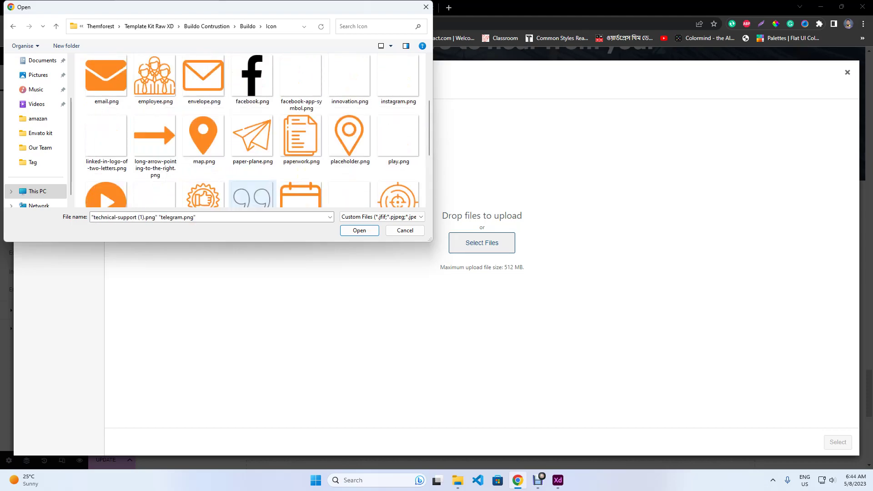
ctrl+click(203, 79)
key(Return)
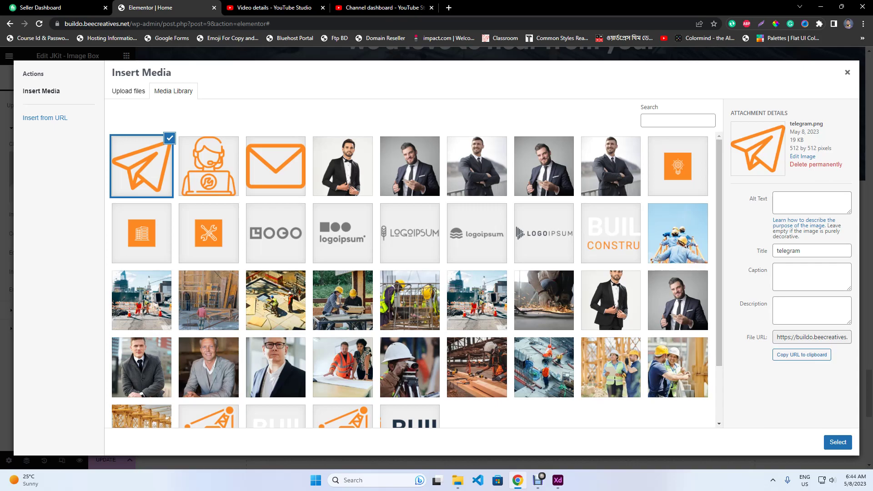
- Insert the telegram.png icon as the Image Box's image and set its image size to Full
click(838, 441)
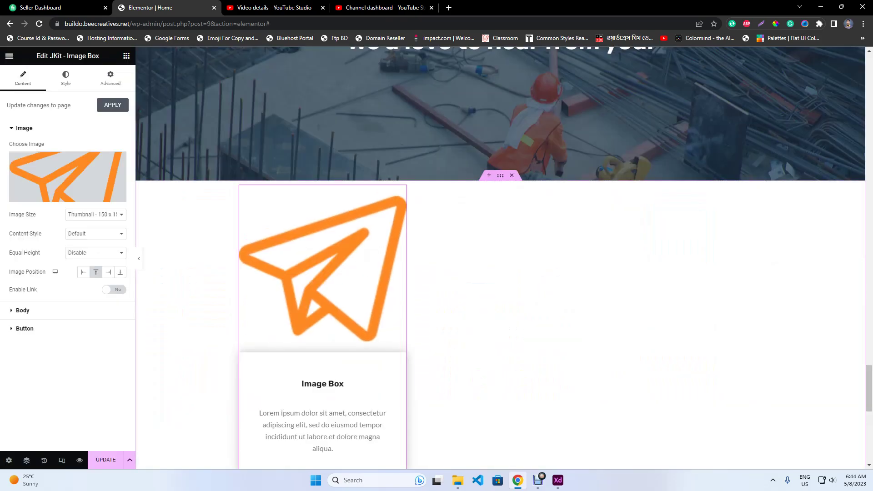
click(96, 215)
click(91, 266)
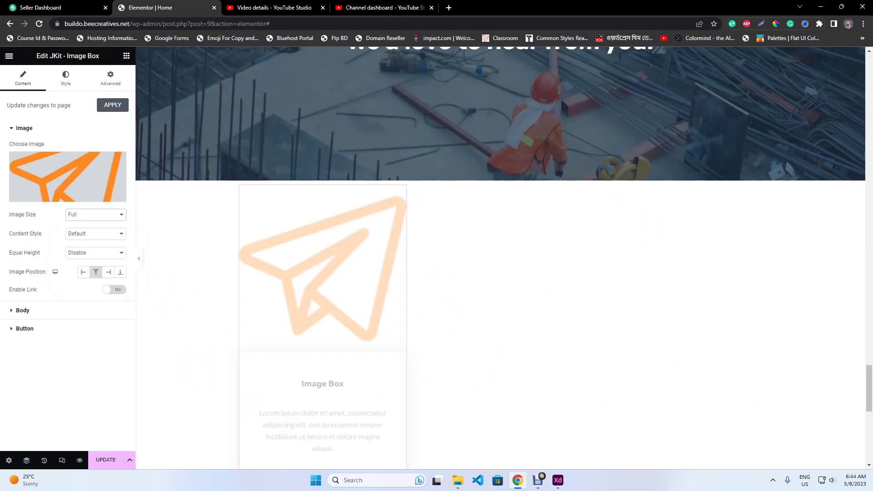
click(96, 233)
click(96, 234)
click(95, 252)
click(95, 253)
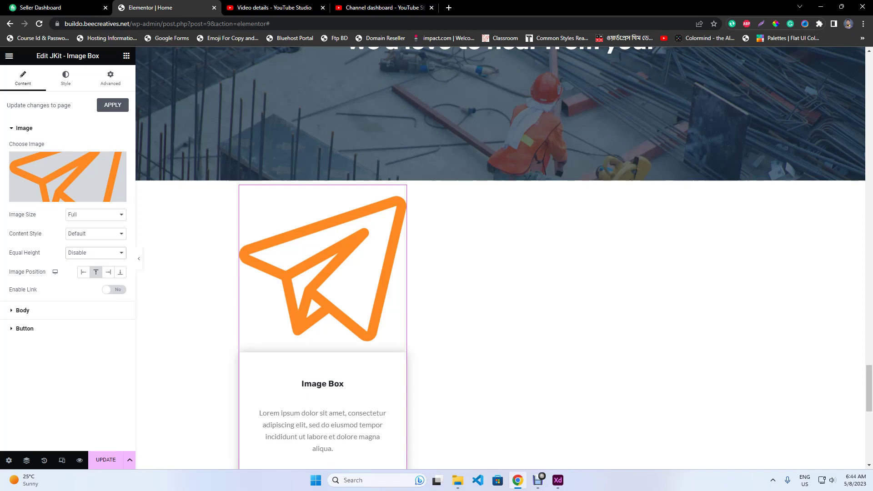
- Copy the "Contact Sales" heading from the Adobe XD mockup and use it as the Image Box's title in Elementor
click(22, 310)
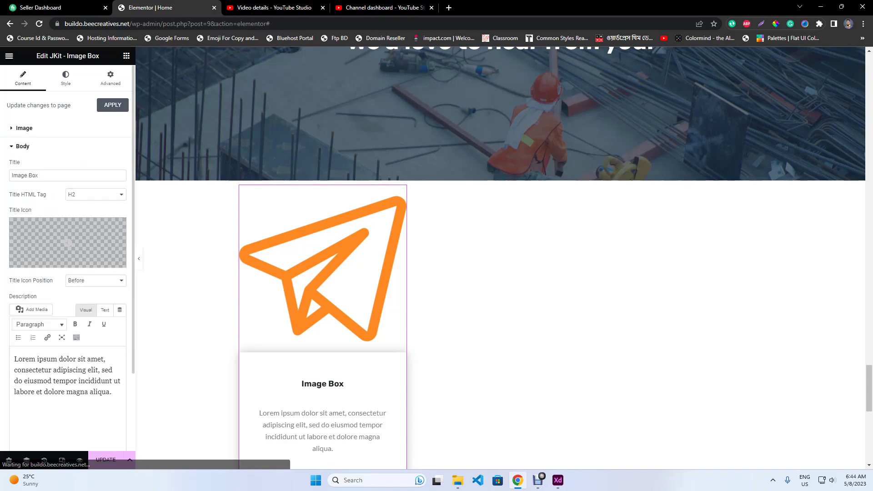
click(557, 480)
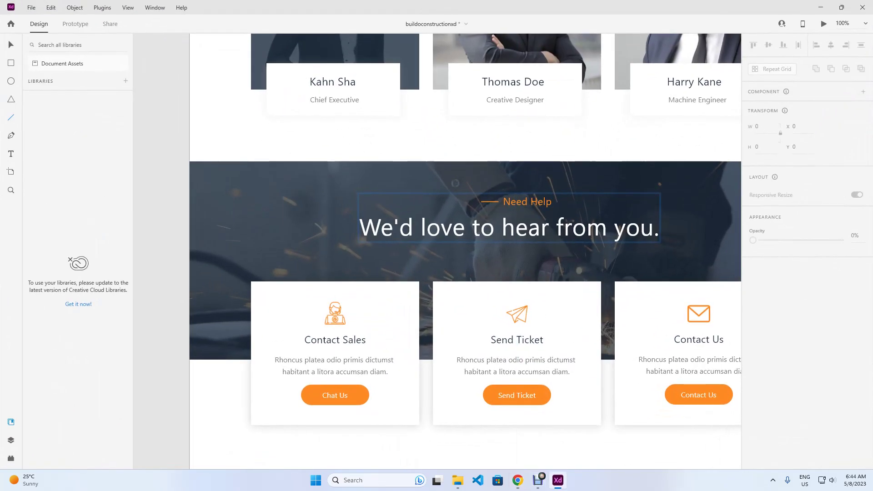
double_click(335, 340)
double_click(335, 340)
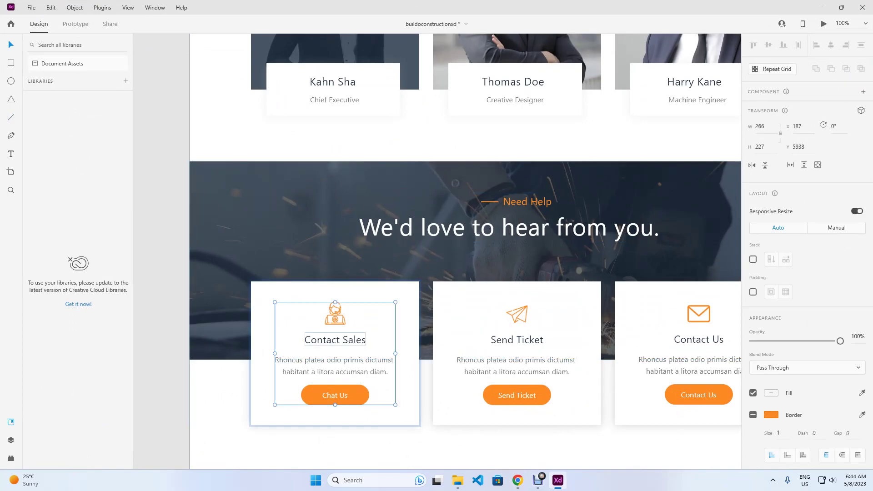
double_click(335, 340)
key(ctrl+c)
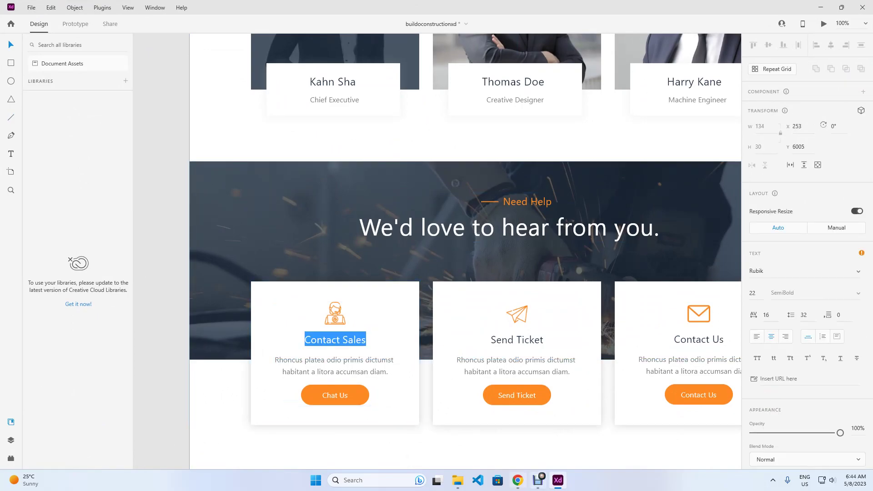
click(517, 480)
click(64, 175)
key(ctrl+a)
key(ctrl+v)
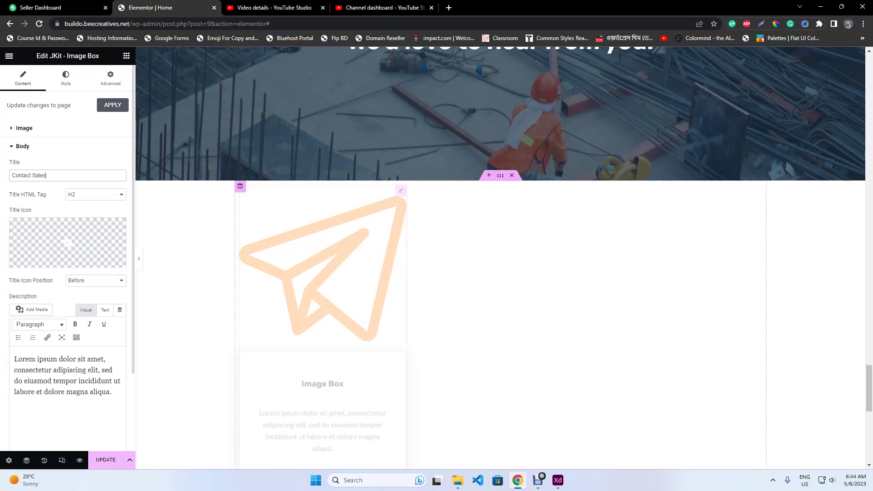
- Replace the description with the Contact Sales card's text from Adobe XD, "Rhoncus platea odio primis dictumst habitant a litora accumsan diam.", removing its line break
key(alt+Tab)
double_click(361, 370)
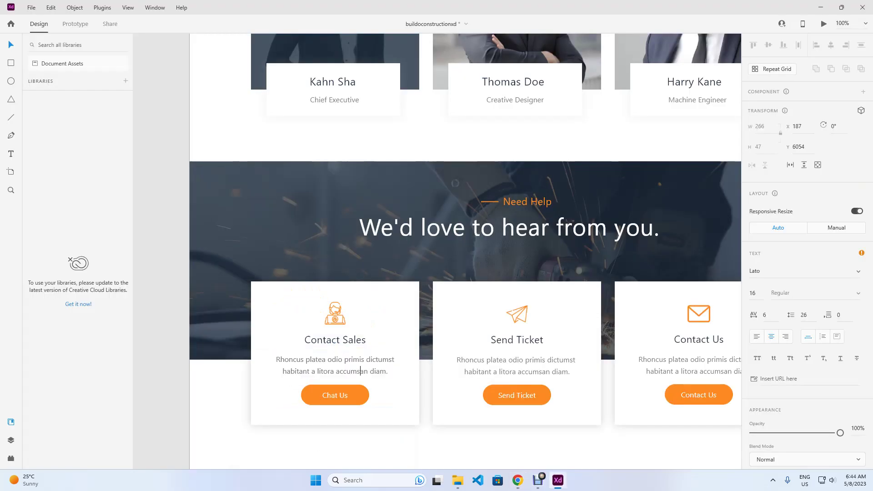
key(ctrl+a)
key(ctrl+c)
click(518, 480)
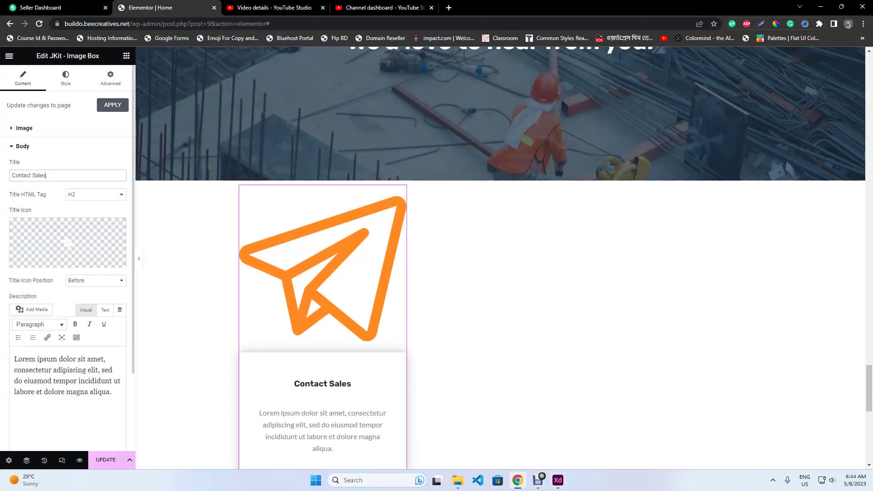
key(ctrl+a)
key(ctrl+v)
scroll(67, 254, down, 1)
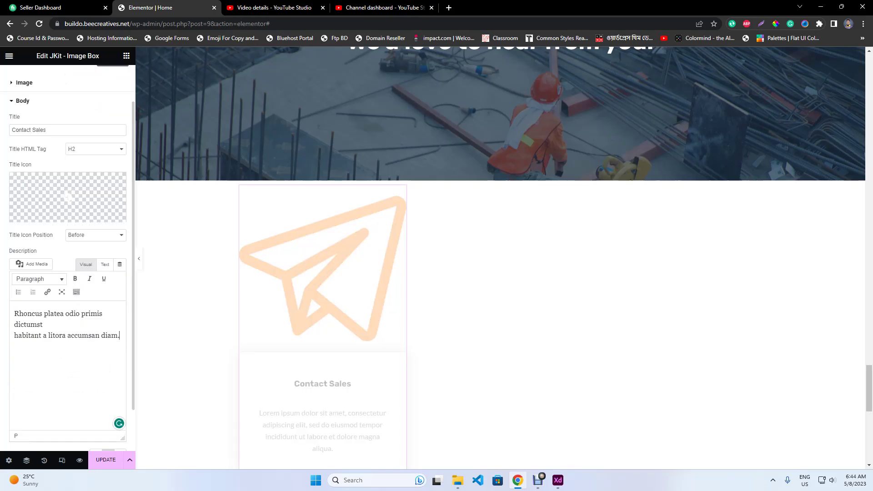
scroll(67, 255, down, 1)
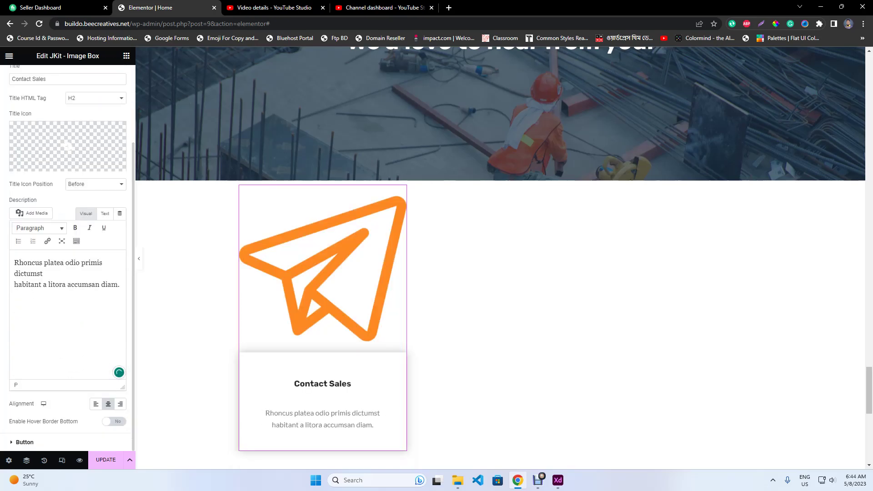
key(BackSpace)
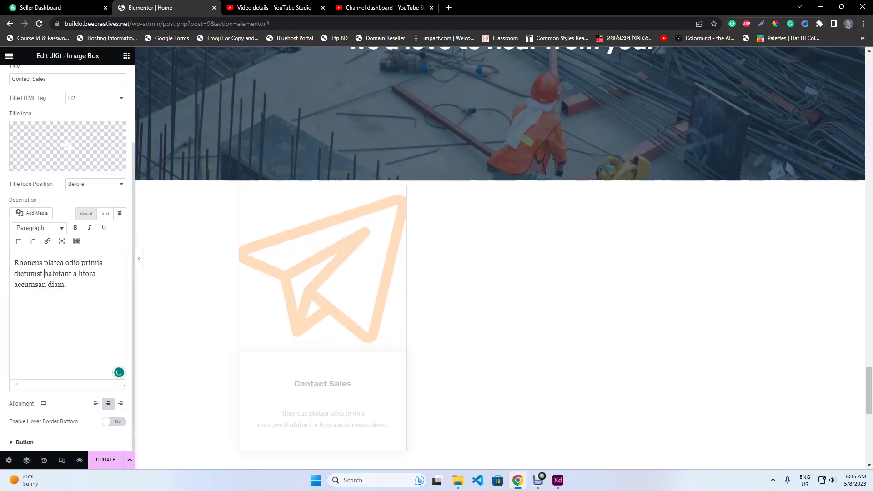
- Enable the Image Box's button with the label "Chat Us" and link "#", and save the page
click(25, 442)
click(114, 182)
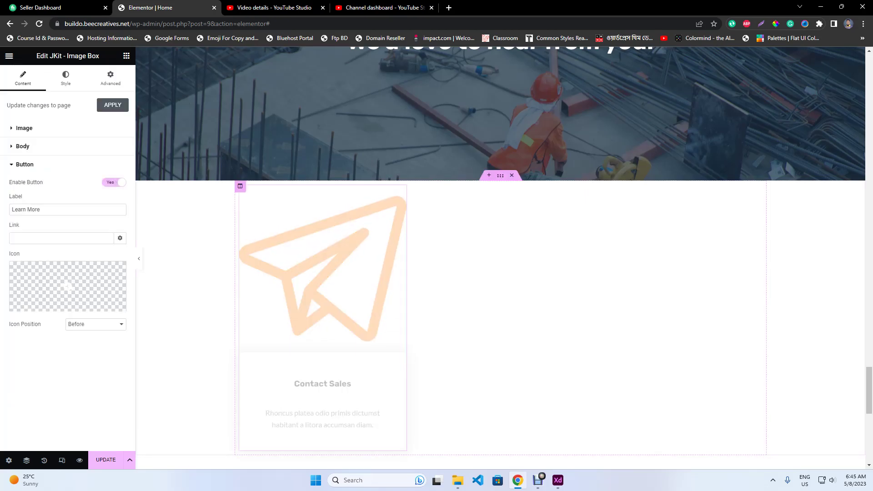
click(557, 480)
click(517, 480)
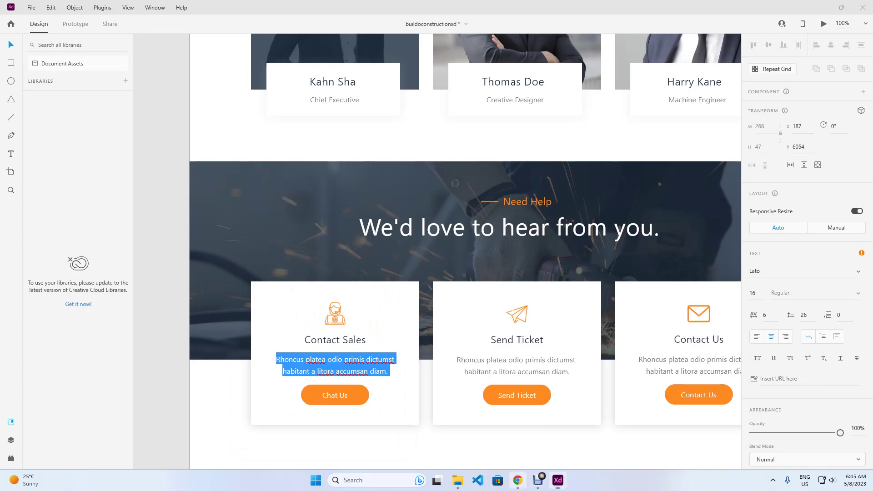
triple_click(28, 210)
text(Chat Us)
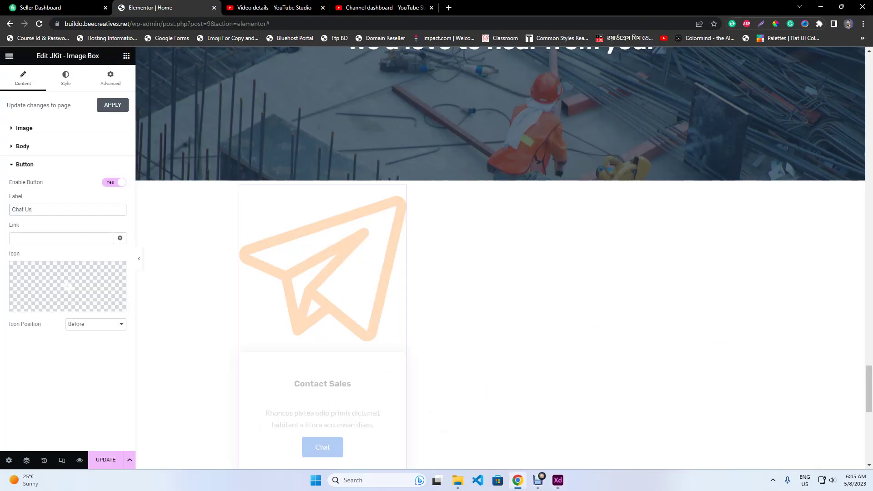
key(Tab)
text(#)
click(106, 460)
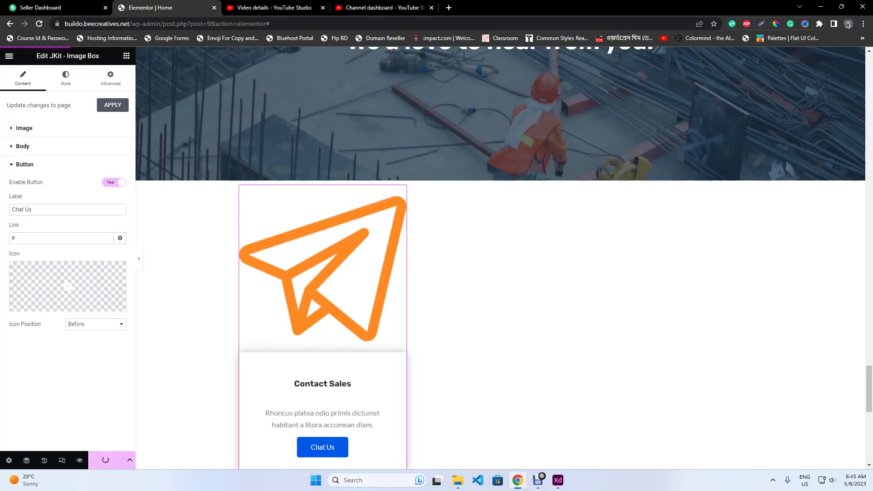
- Check the card icon's size in Adobe XD, set the Image Box's image width and height to 50 px, and center it
scroll(500, 254, down, 1)
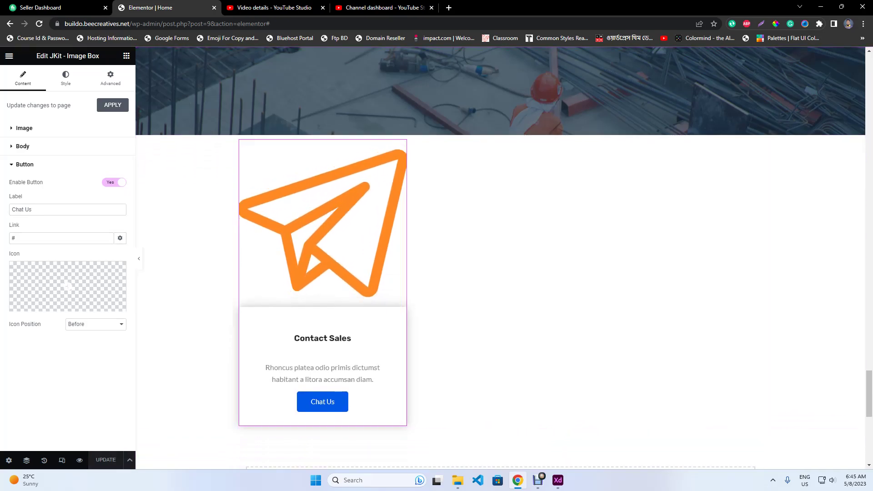
click(66, 77)
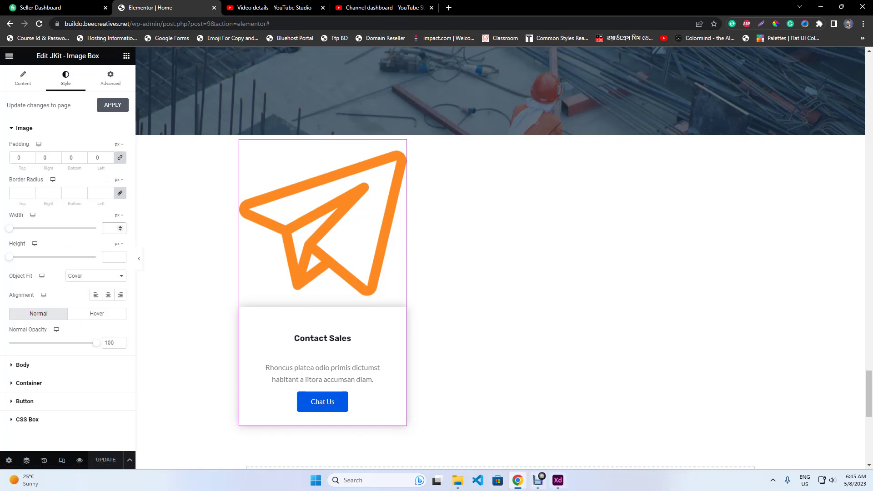
click(557, 480)
click(335, 314)
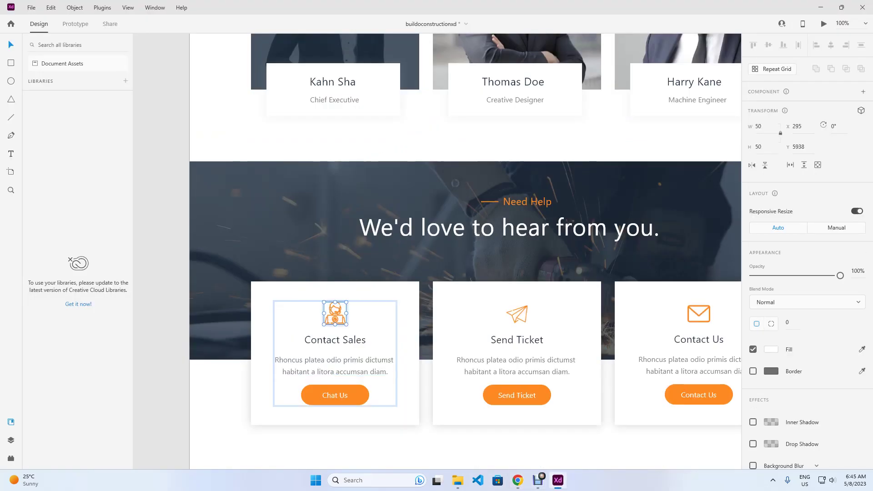
key(alt+Tab)
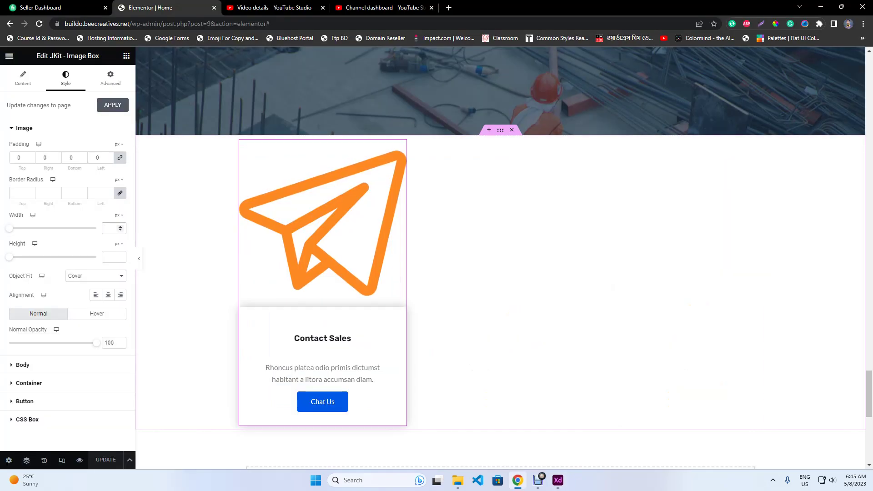
text(50)
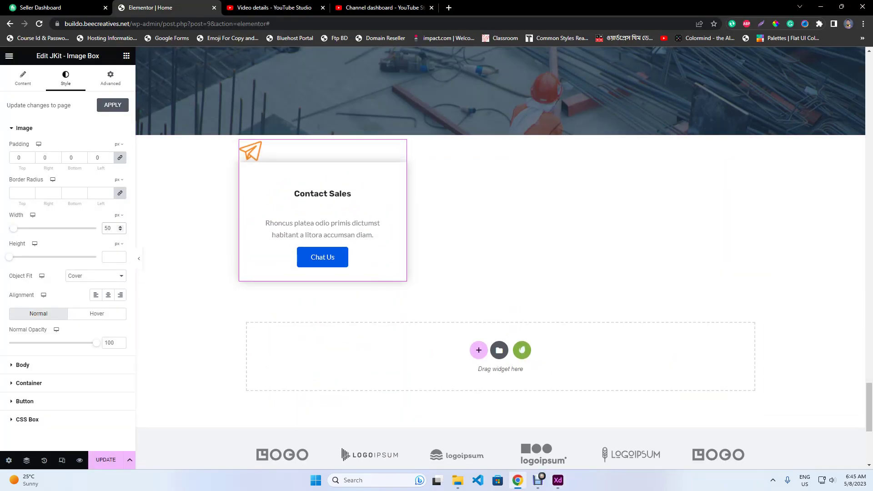
click(110, 257)
text(50)
click(108, 295)
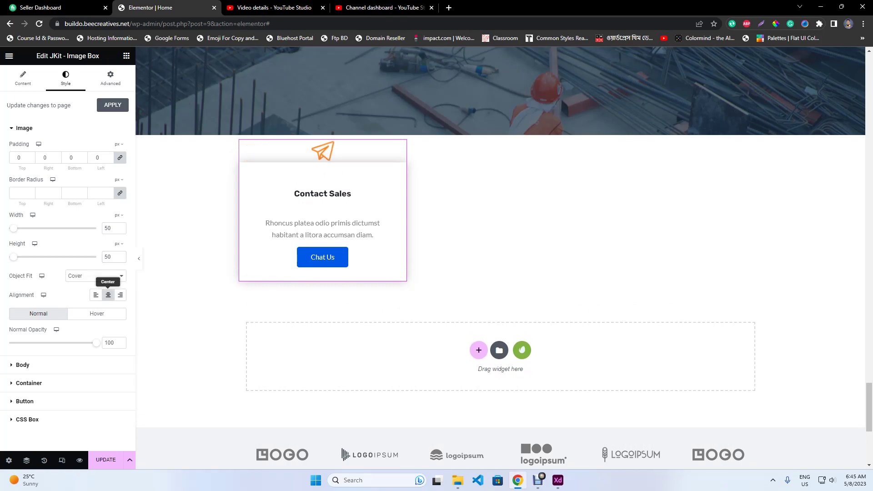
- Clear the image's hover scale value and preview the card with the editing panel hidden
click(97, 314)
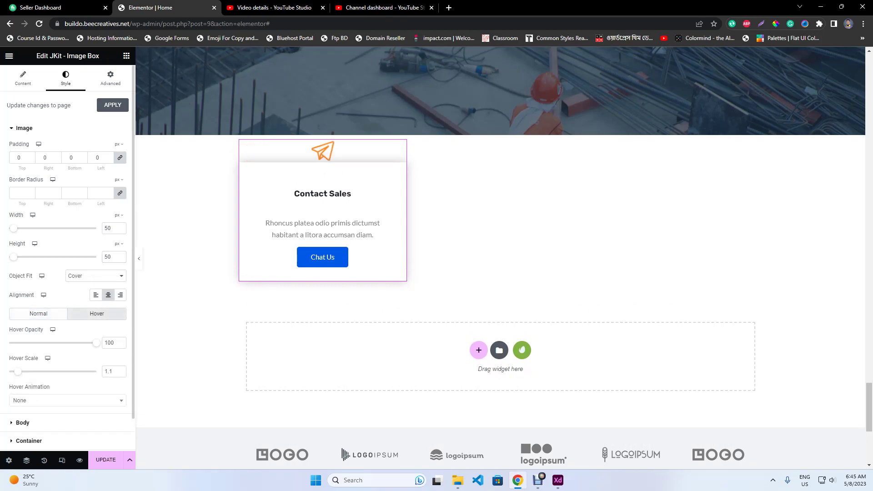
double_click(109, 371)
key(BackSpace)
click(138, 258)
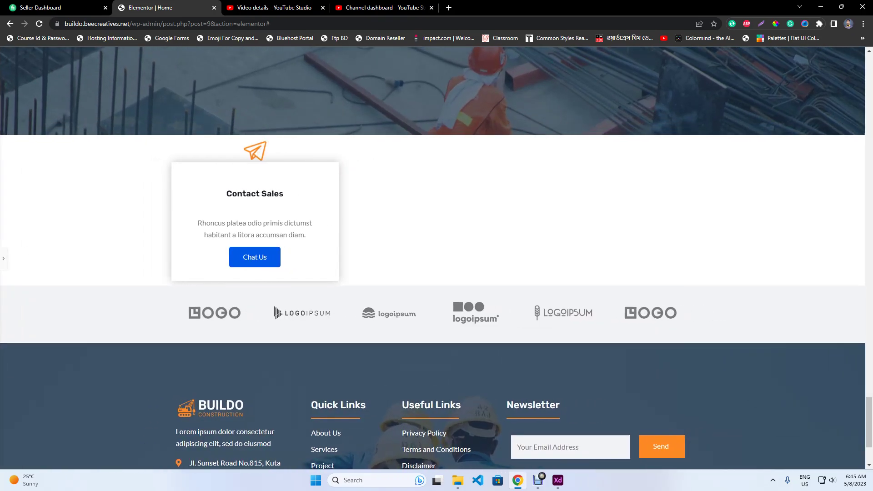
click(3, 258)
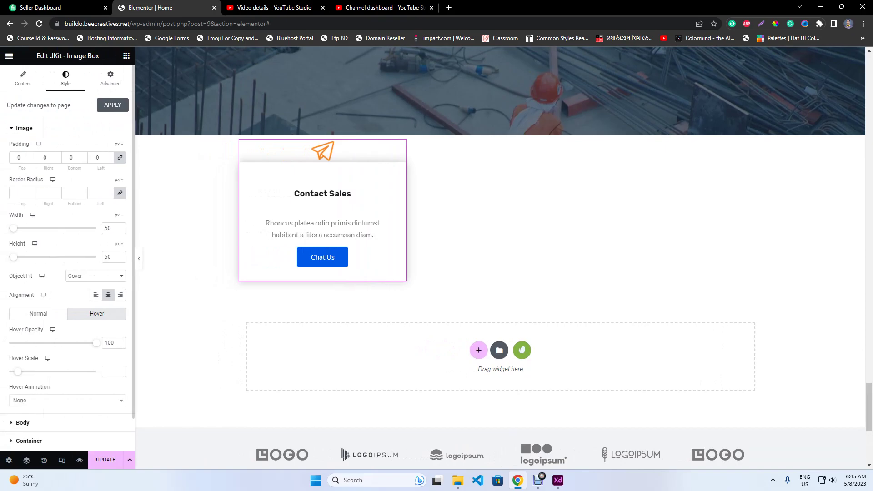
- Make the Image Box body's box shadow fully transparent by replacing its shadow color
click(23, 422)
scroll(67, 255, down, 2)
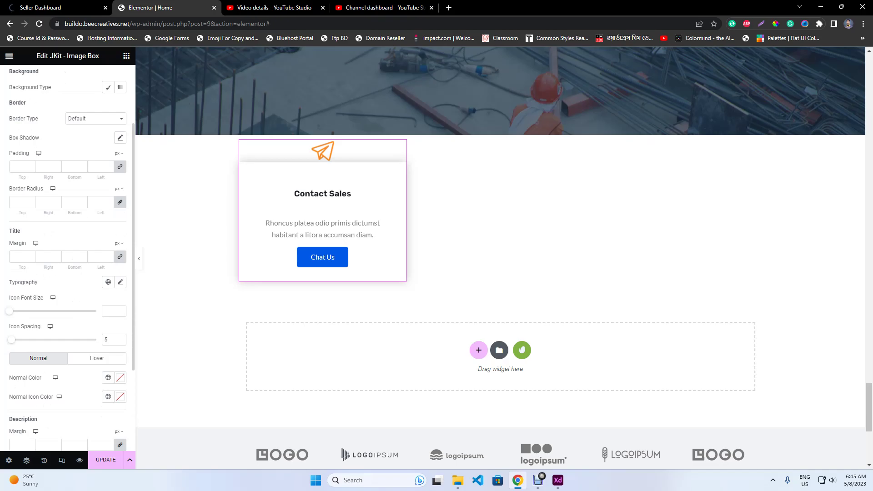
scroll(68, 254, down, 2)
scroll(68, 255, down, 1)
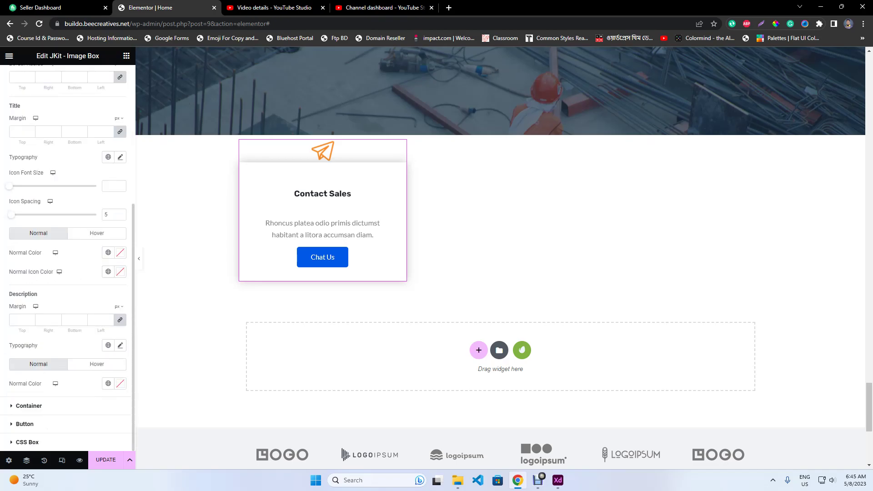
scroll(68, 255, up, 5)
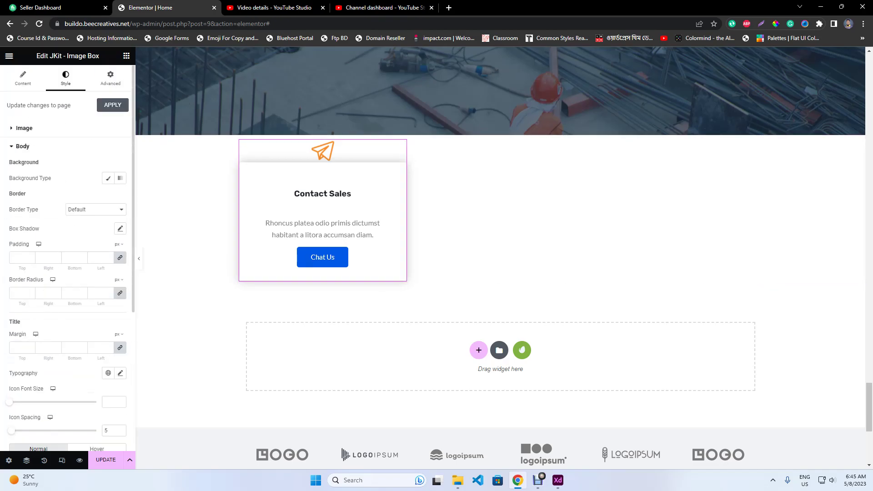
click(120, 228)
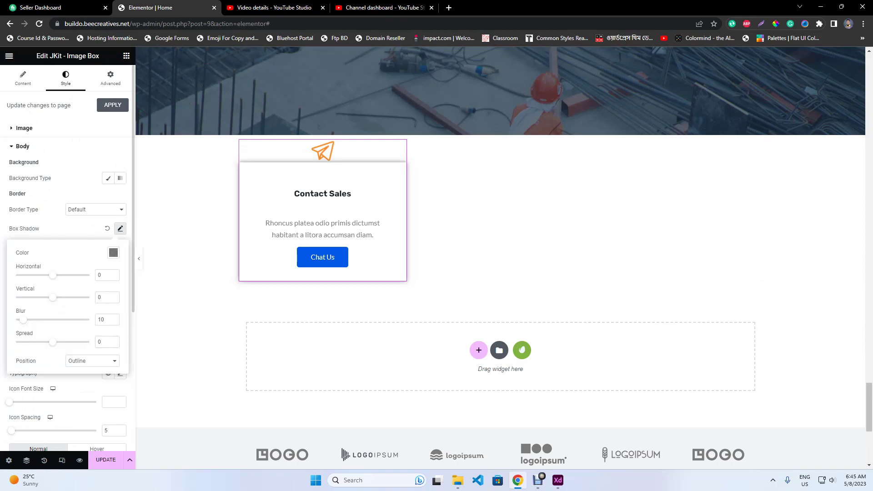
click(113, 253)
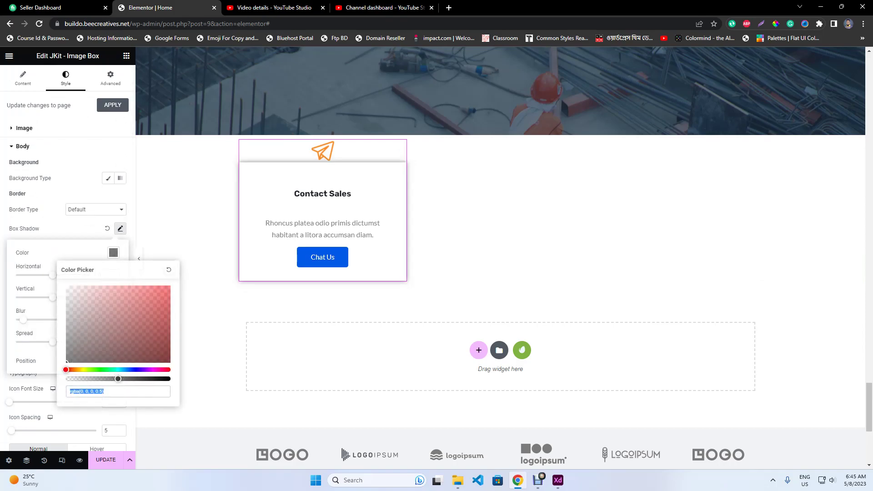
key(ctrl+v)
click(120, 228)
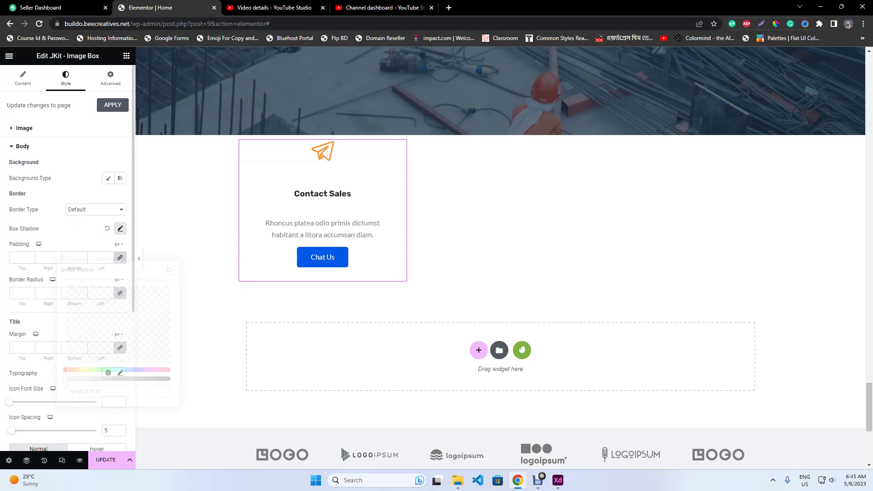
- Set the Image Box body's padding and the title's margin to 0 px on all sides
click(24, 128)
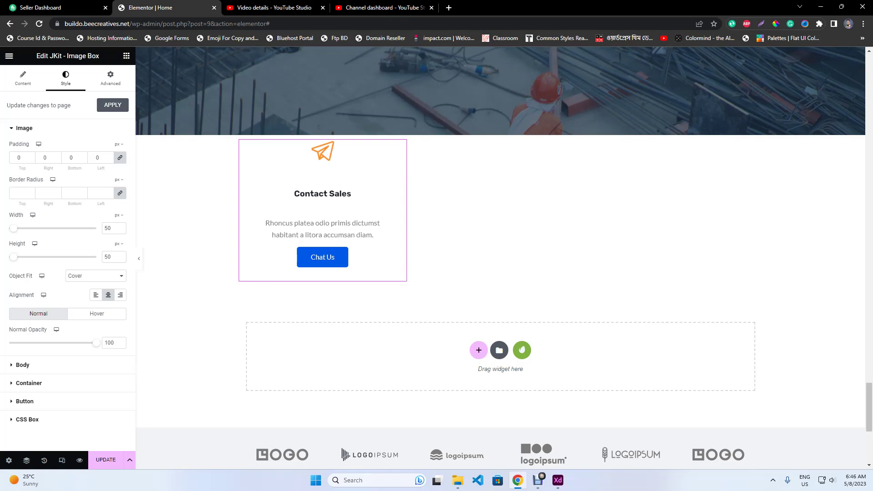
click(23, 365)
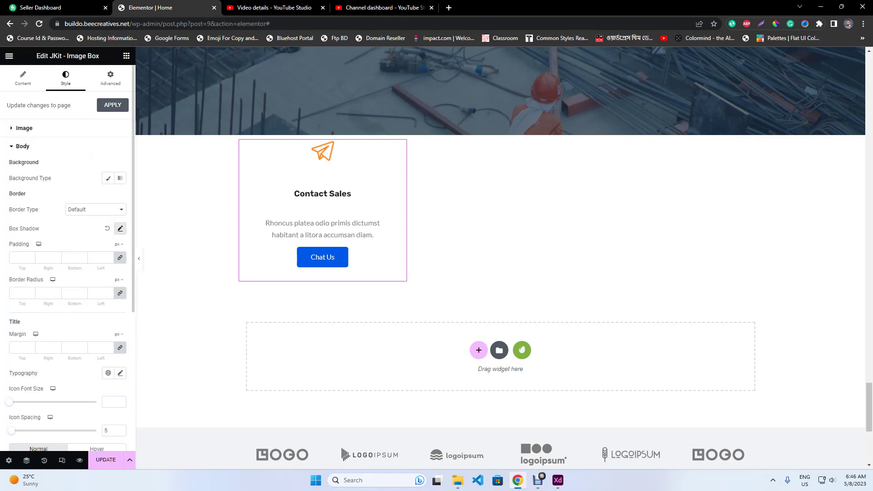
click(19, 257)
text(0)
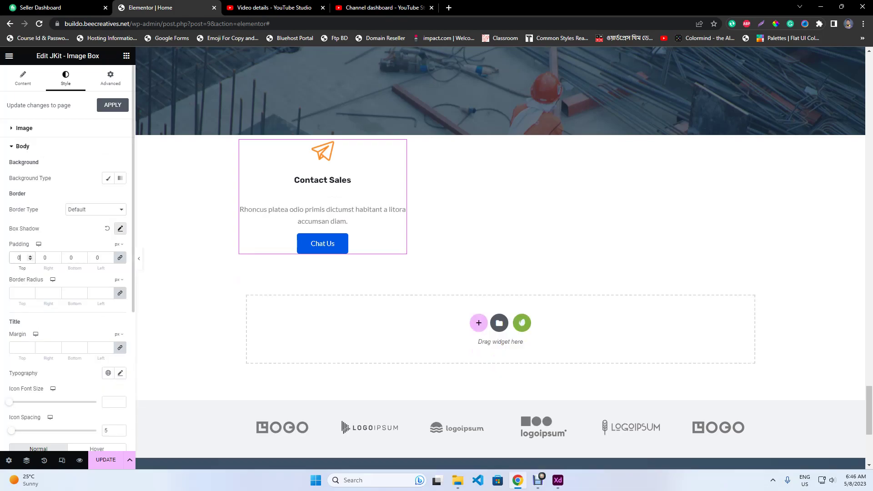
click(20, 347)
text(0)
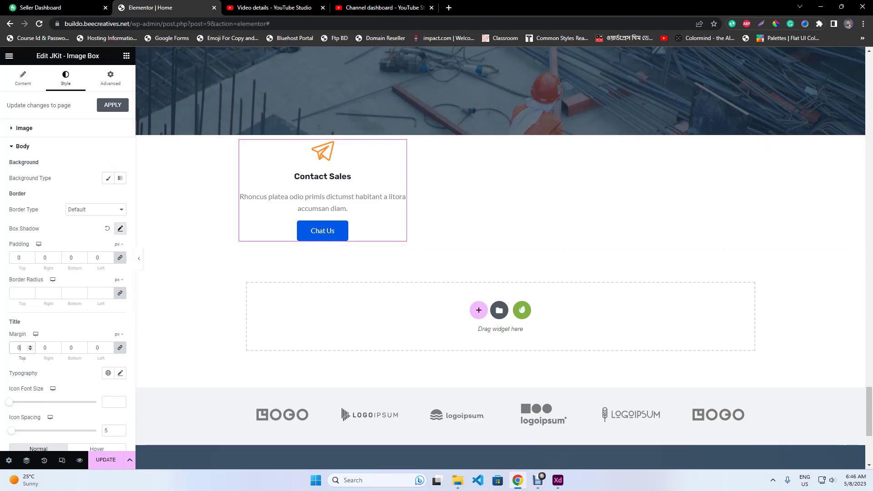
- Check the Contact Sales card's title and description text in Adobe XD, and apply a matching global font to the Image Box title
scroll(67, 255, down, 1)
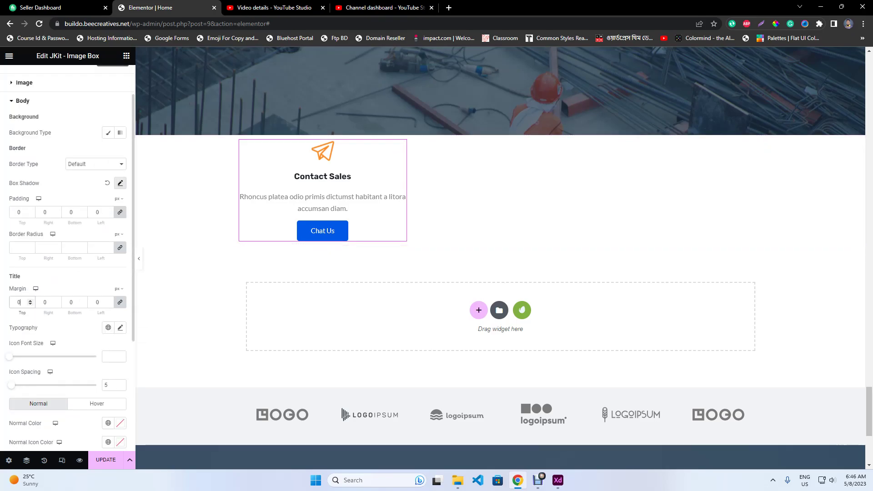
scroll(68, 255, down, 1)
click(558, 480)
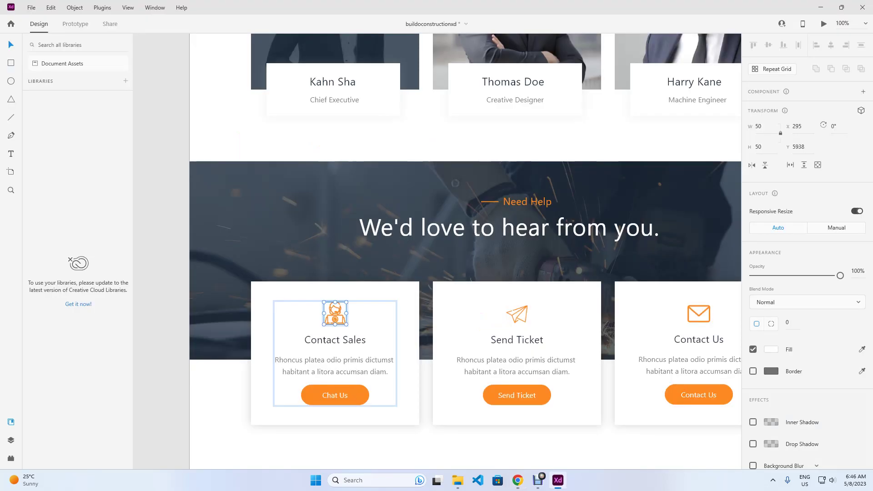
click(335, 340)
click(335, 365)
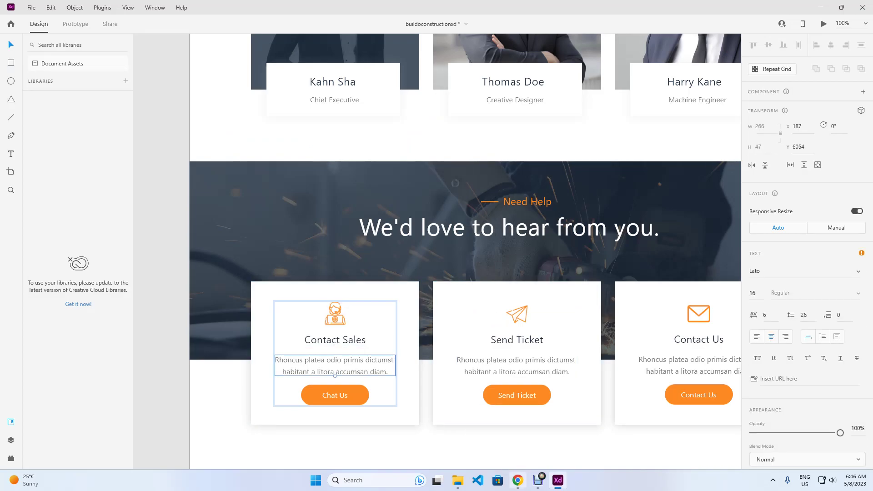
click(518, 479)
click(108, 282)
scroll(68, 372, down, 5)
scroll(68, 373, up, 2)
scroll(68, 373, up, 1)
click(29, 356)
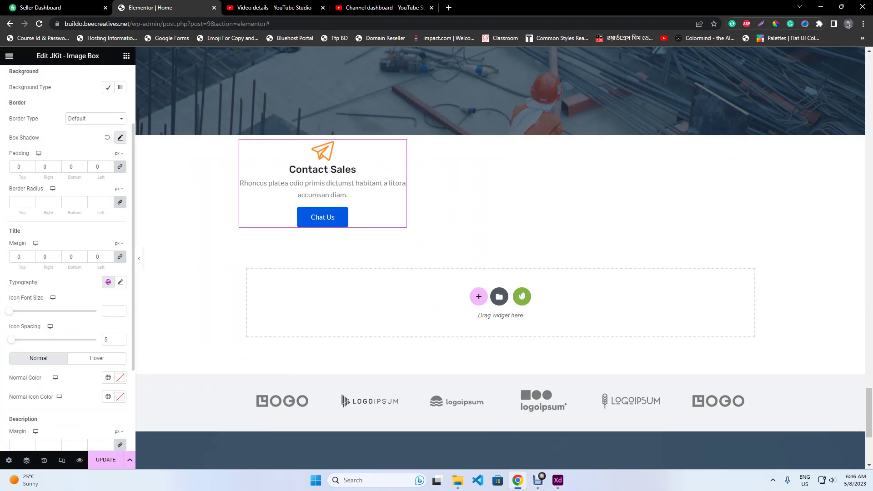
- Unlink the title's margin values and set the bottom margin to 10 px, with 0 on the other sides
drag(77, 257, 22, 257)
text(15)
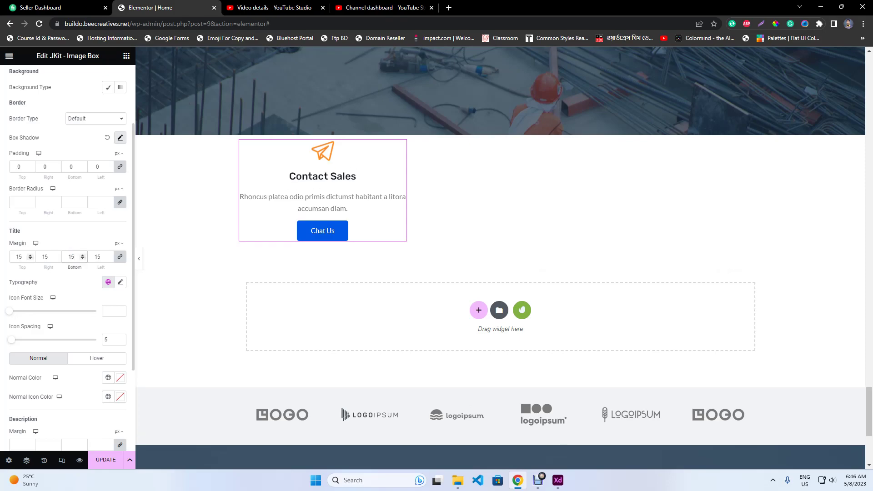
click(120, 257)
drag(22, 257, 10, 257)
text(0)
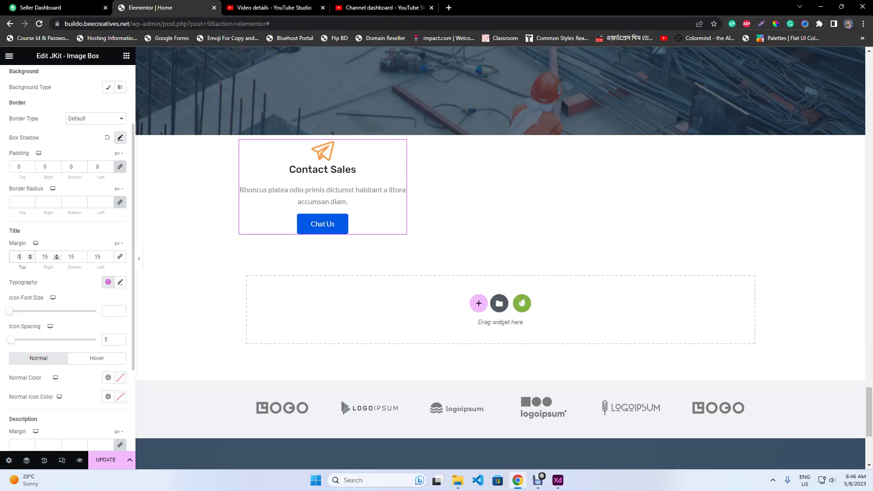
double_click(45, 256)
text(0)
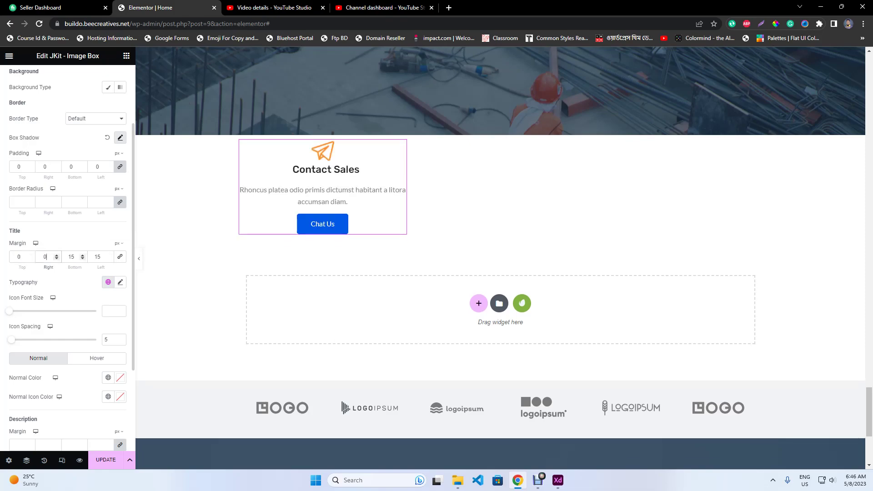
key(Tab)
text(0)
key(Tab)
text(0)
drag(75, 257, 56, 257)
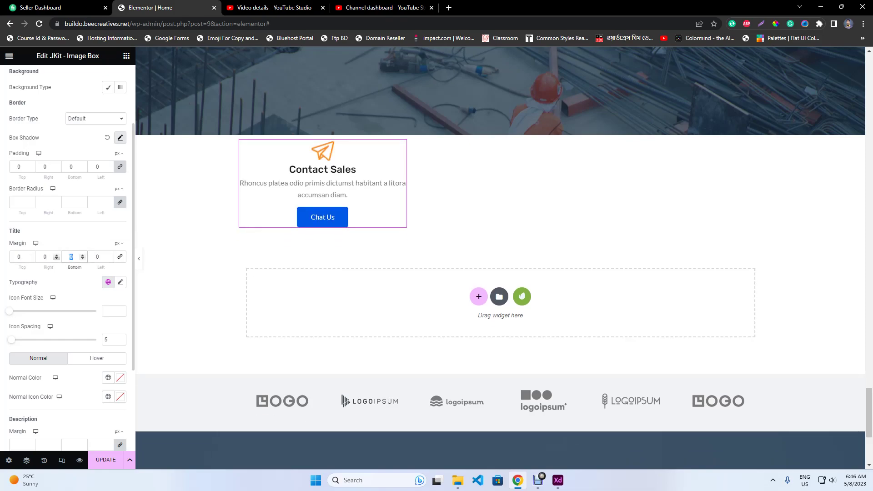
text(1)
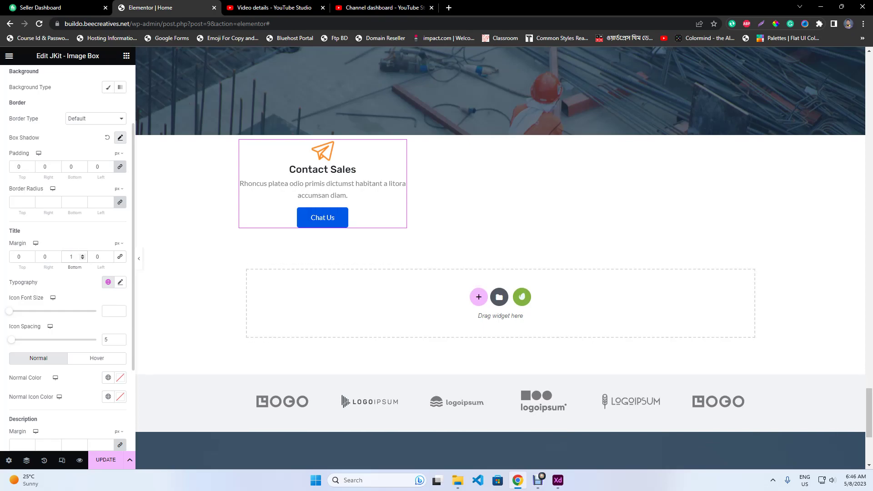
text(0)
- Apply a global text font to the description and give it an unlinked bottom margin of 10 px
scroll(82, 354, down, 2)
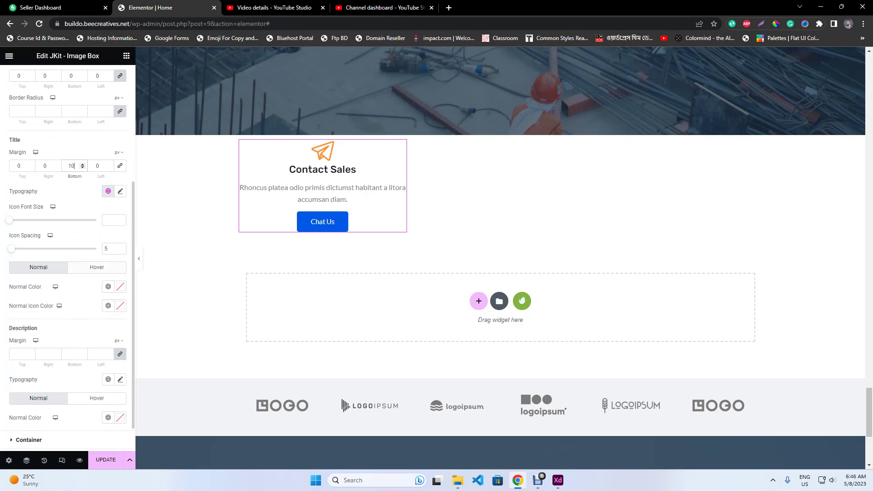
scroll(108, 359, down, 1)
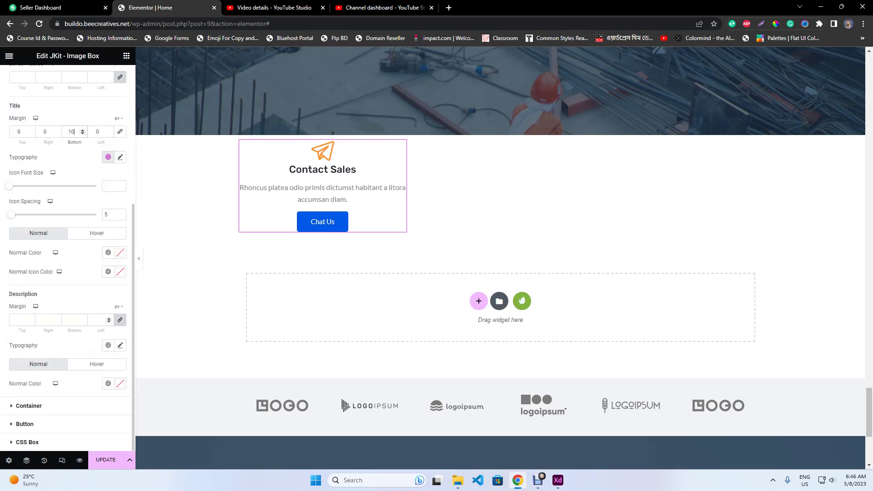
click(108, 345)
scroll(50, 273, down, 3)
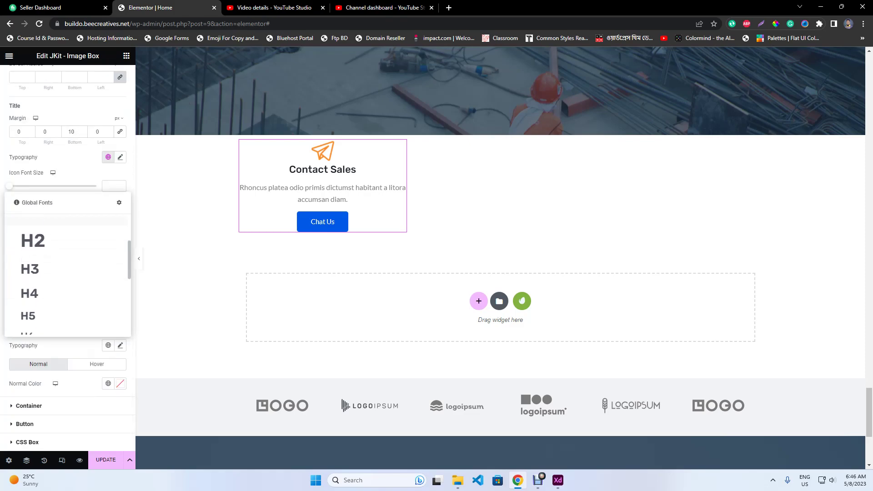
click(41, 292)
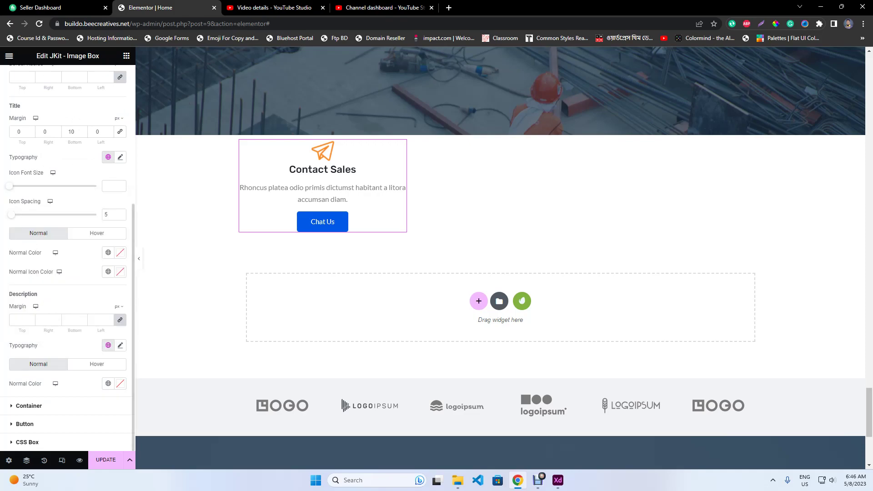
click(120, 320)
drag(75, 320, 57, 322)
text(10)
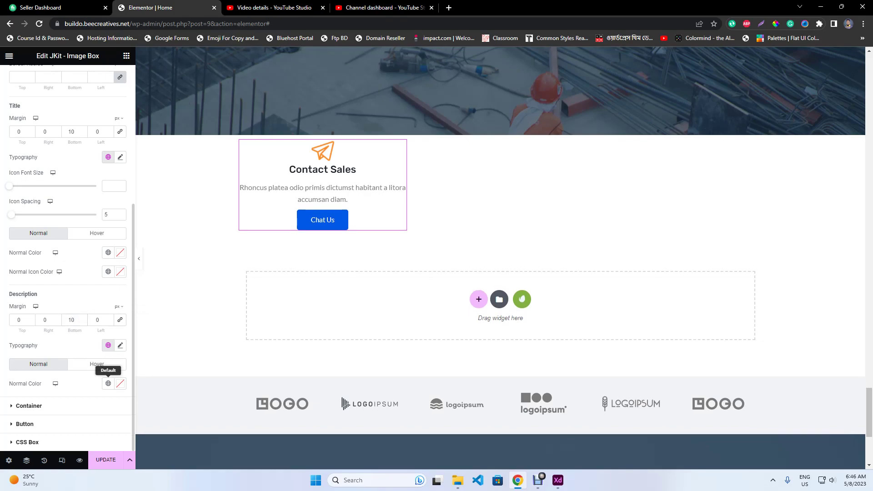
- Set the description's normal and hover colors to the gray global Text color, and save the page
click(109, 383)
click(73, 296)
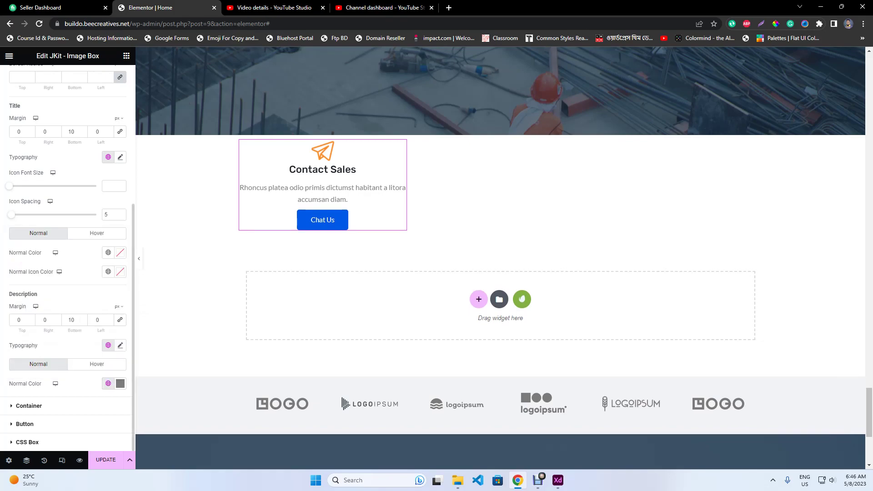
click(97, 364)
click(109, 384)
click(53, 263)
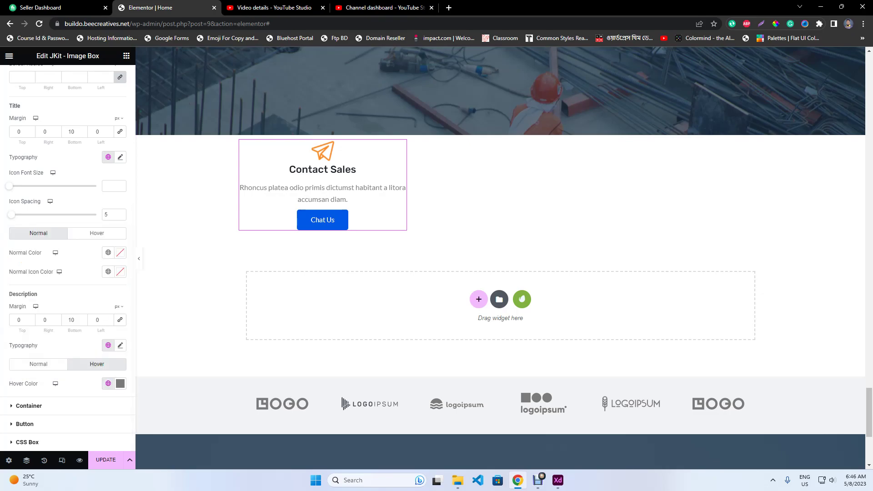
scroll(53, 264, up, 2)
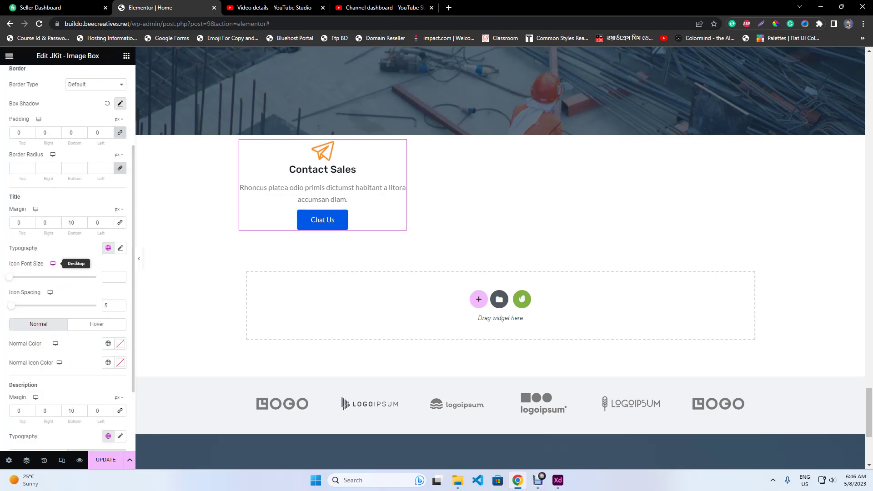
click(106, 460)
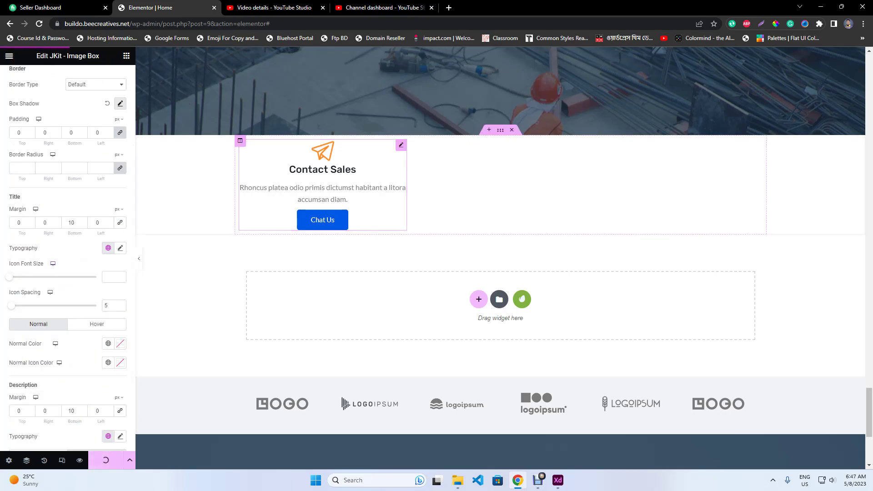
- Apply the global "Button" font to the Image Box's Chat Us button
scroll(68, 355, down, 2)
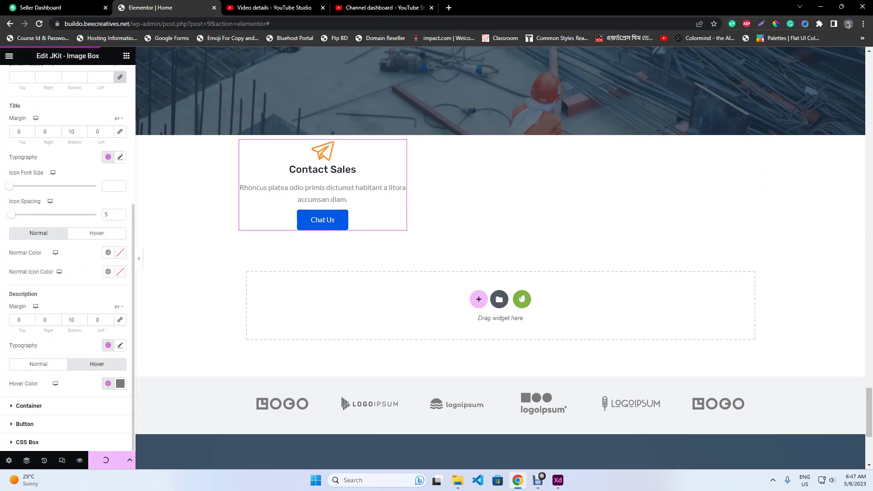
click(26, 424)
click(108, 202)
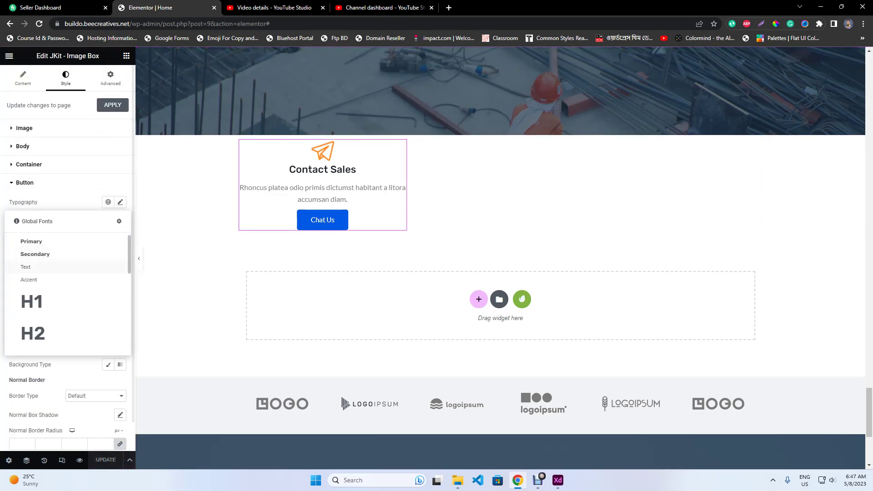
scroll(64, 320, up, 2)
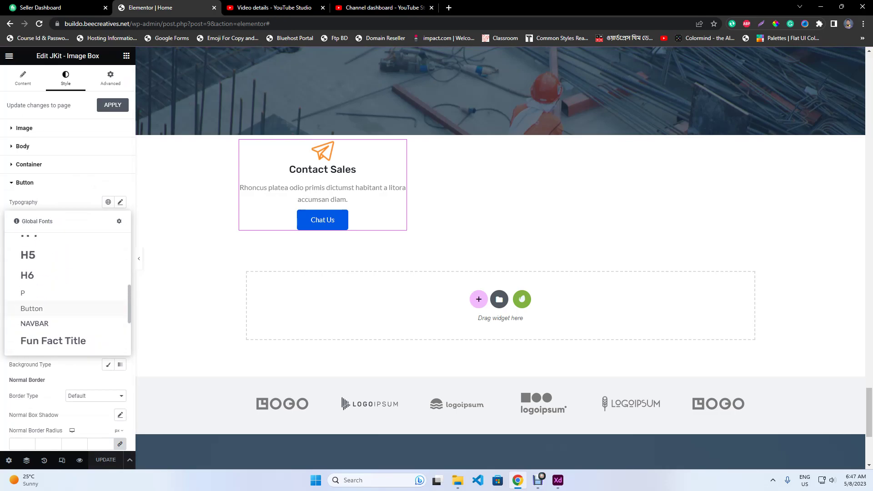
click(31, 308)
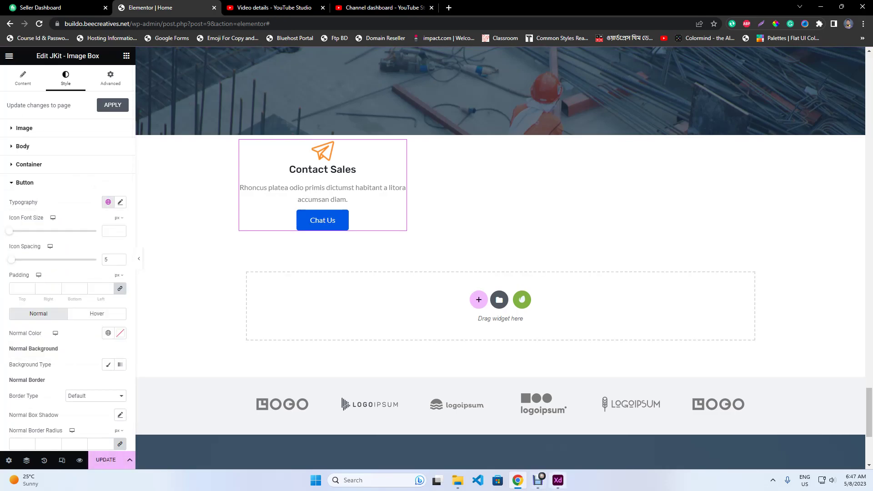
- Check the card button in Adobe XD and set the Chat Us button's normal border radius to 35 px on all corners
click(557, 480)
click(558, 480)
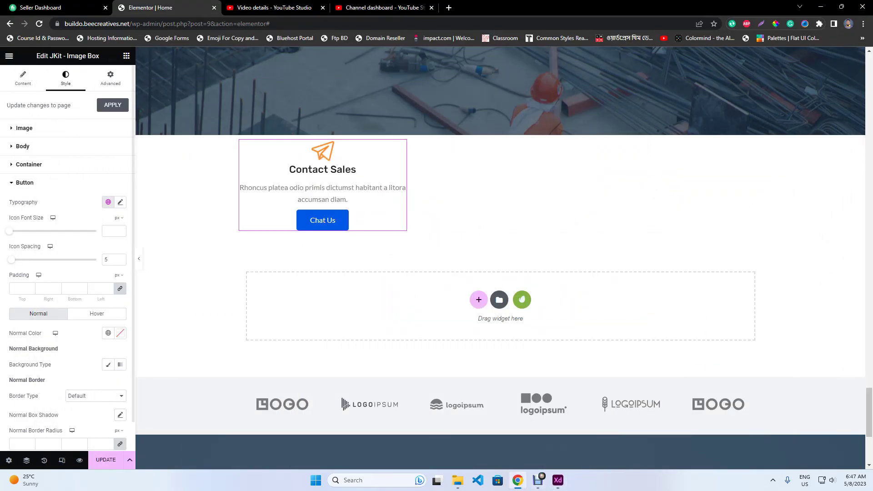
scroll(34, 302, down, 1)
click(19, 413)
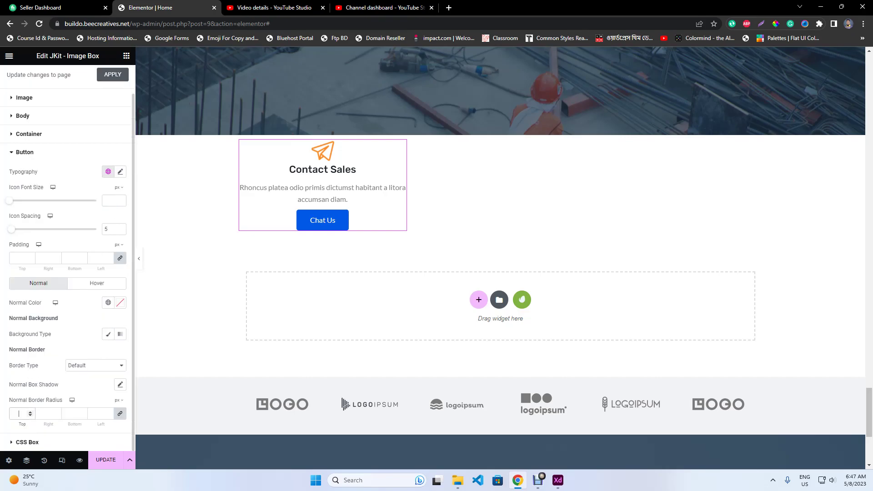
text(35)
- Give the Chat Us button's normal state a classic background in the global Accent color and White text
click(108, 334)
click(108, 353)
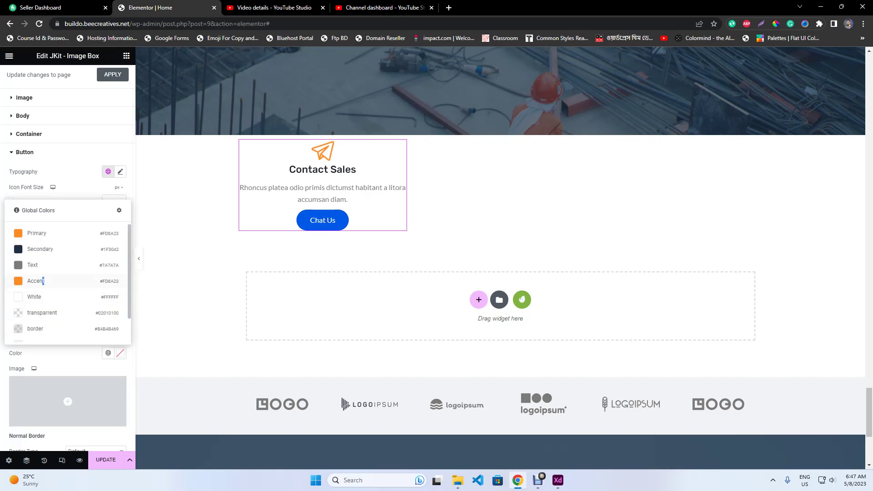
click(43, 280)
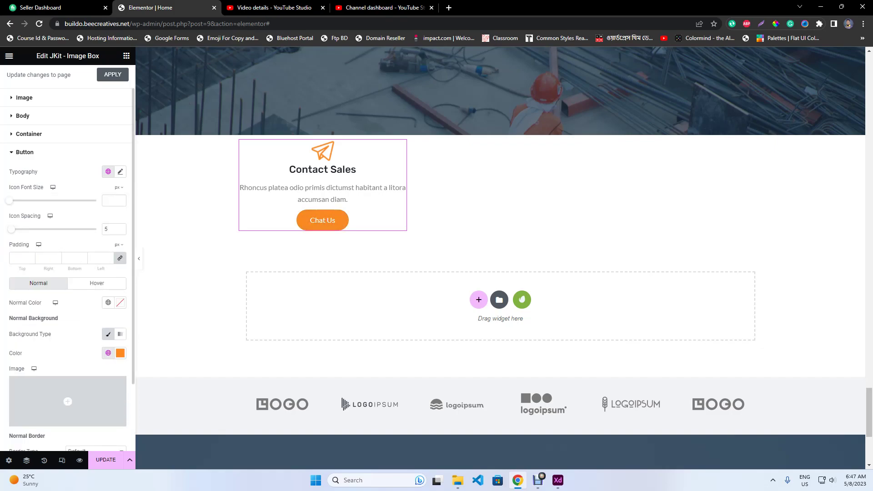
click(108, 302)
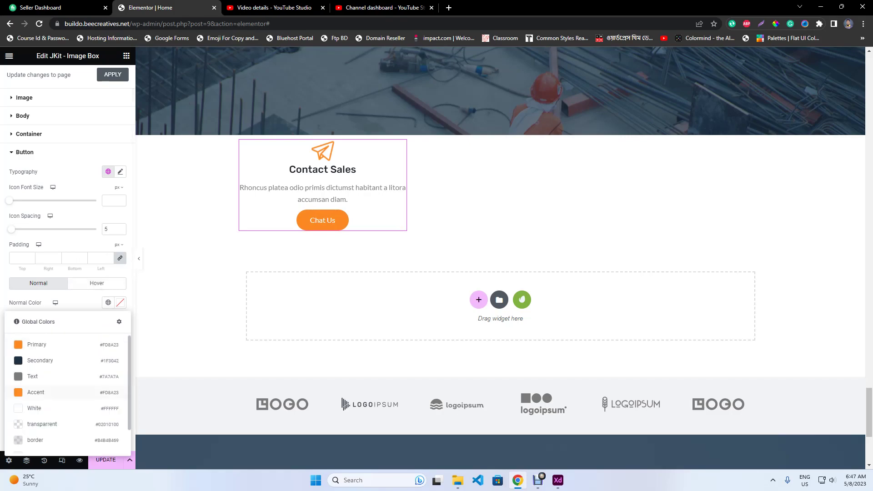
click(44, 405)
- Set the Chat Us button's hover text to the global Accent color and its classic hover background to the global transparrent color
click(97, 283)
click(107, 303)
click(43, 392)
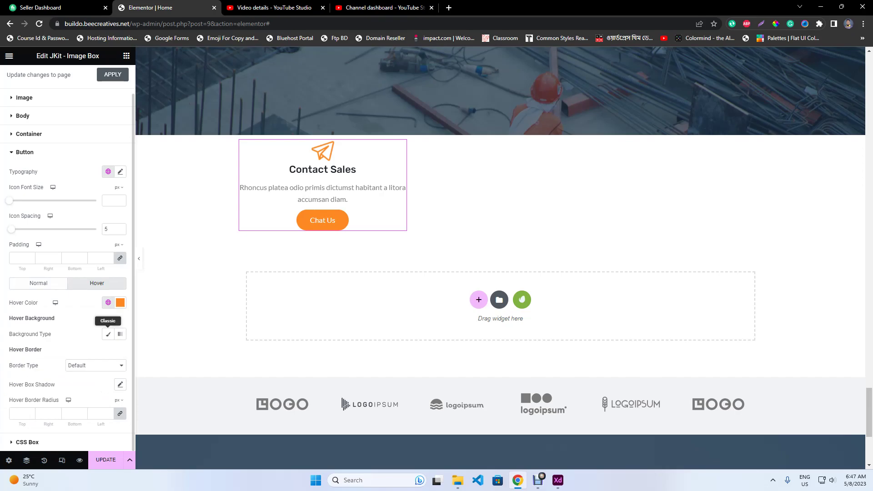
click(108, 334)
click(108, 352)
click(35, 328)
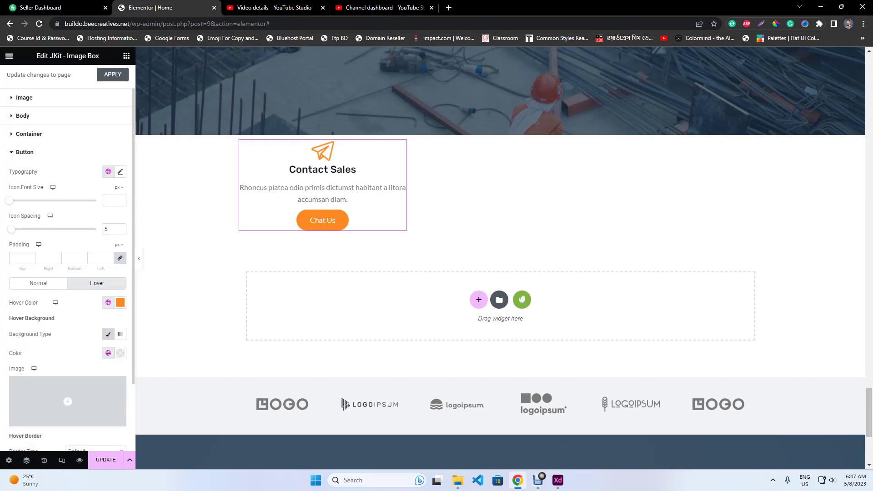
- Add a solid 1 px hover border in the global Primary color to the Chat Us button
scroll(68, 318, down, 2)
click(95, 365)
click(78, 390)
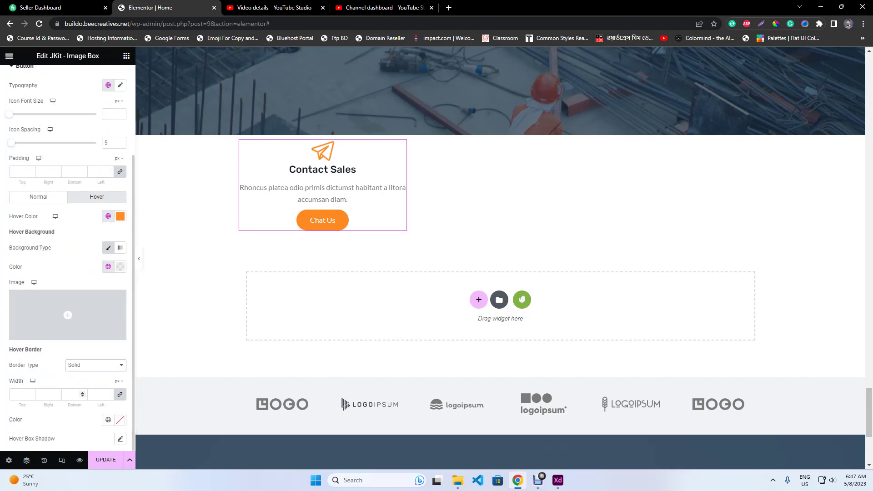
click(22, 394)
text(1)
click(108, 420)
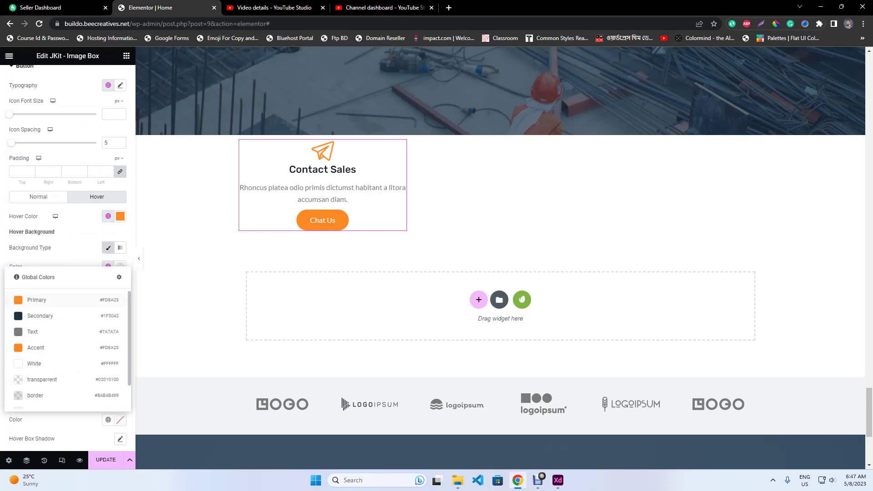
click(45, 300)
- Give the Chat Us button's normal state a solid 1 px border in the global Primary color
click(39, 197)
click(96, 365)
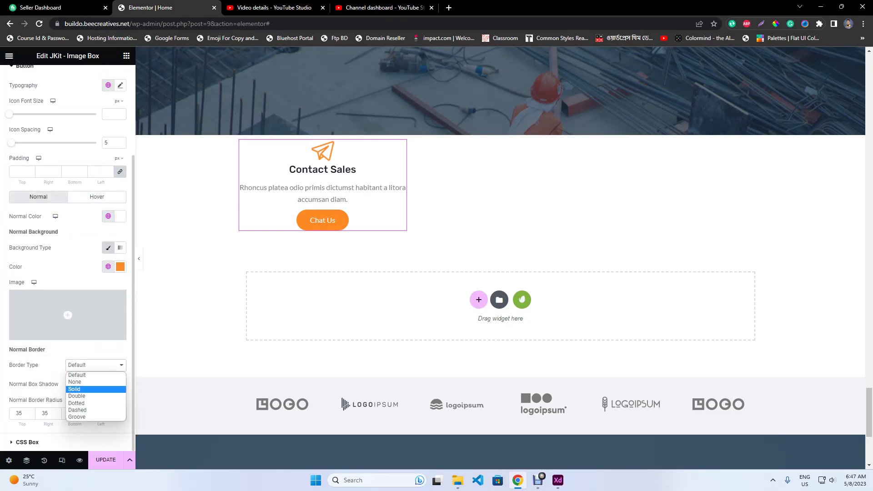
click(77, 391)
click(108, 419)
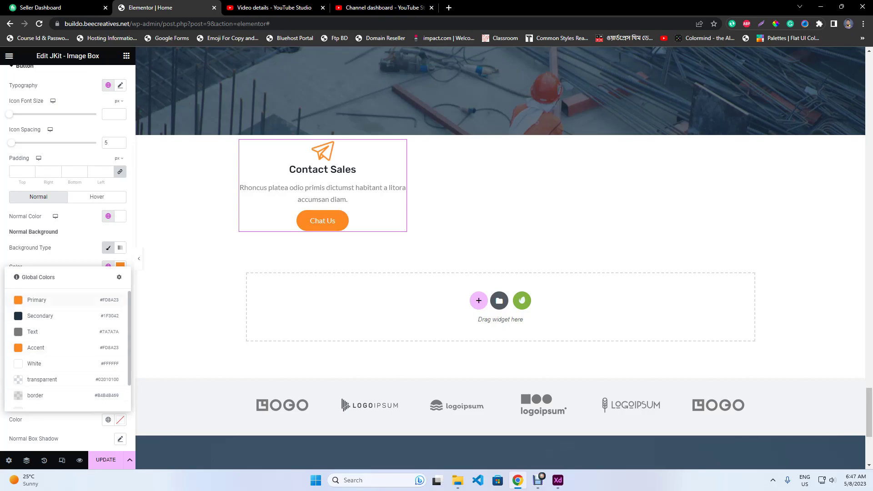
click(28, 298)
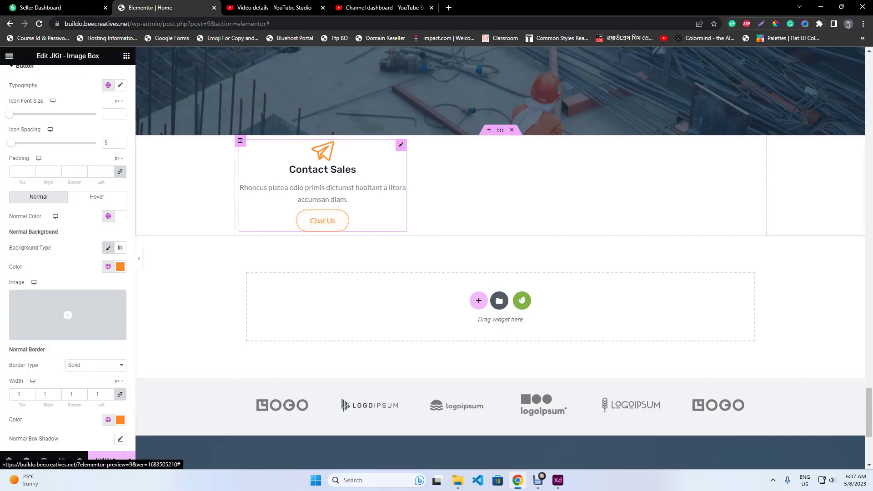
scroll(28, 340, down, 2)
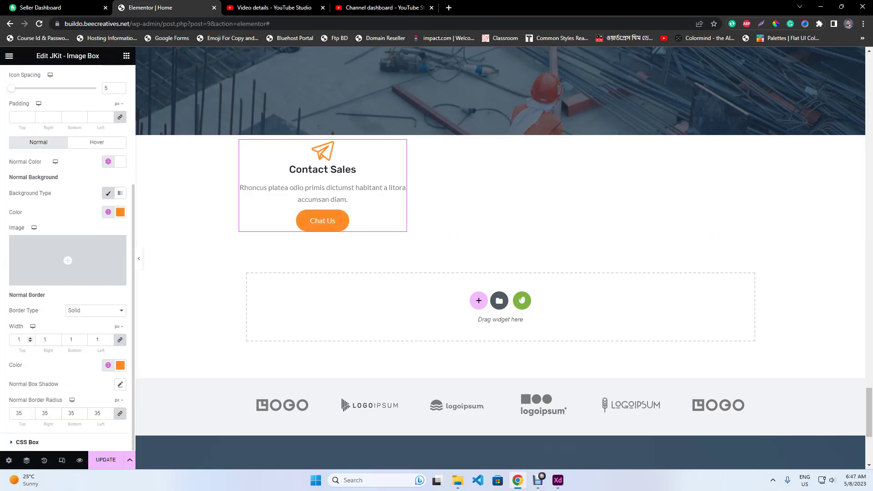
scroll(30, 339, up, 3)
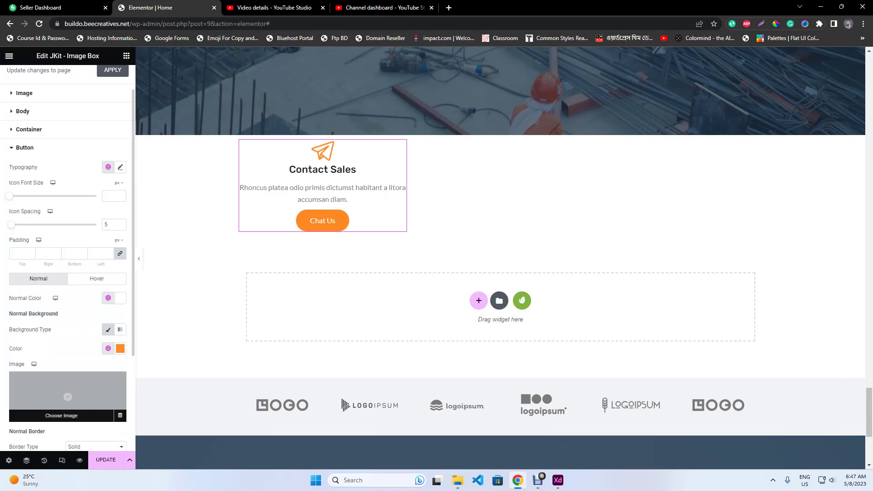
scroll(64, 395, down, 3)
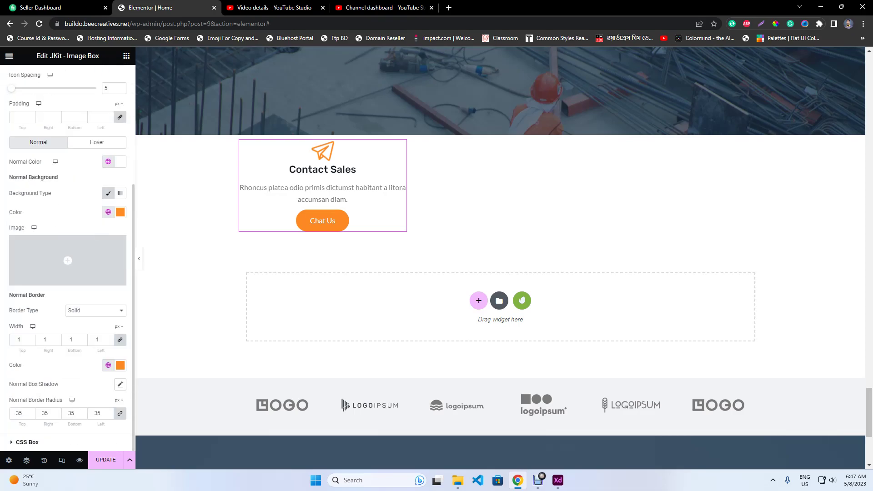
- Try the Grow hover animation on the Image Box container and clear it again
scroll(35, 399, up, 4)
click(25, 182)
click(29, 165)
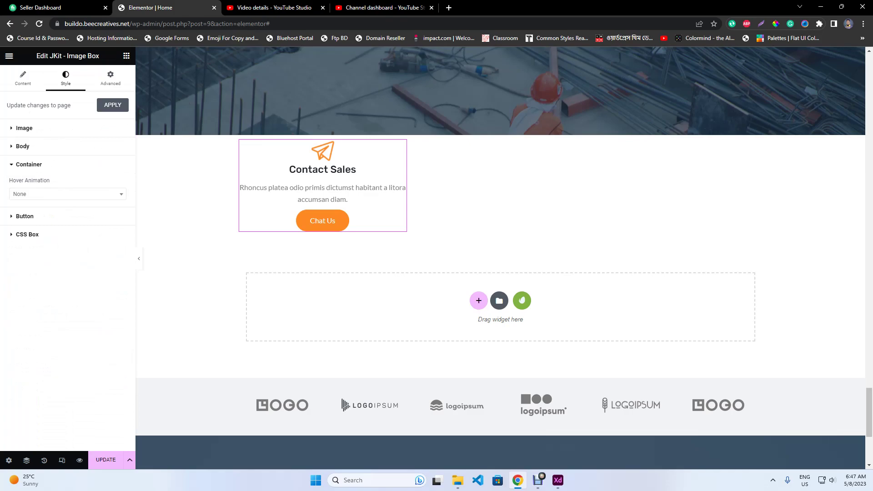
click(67, 194)
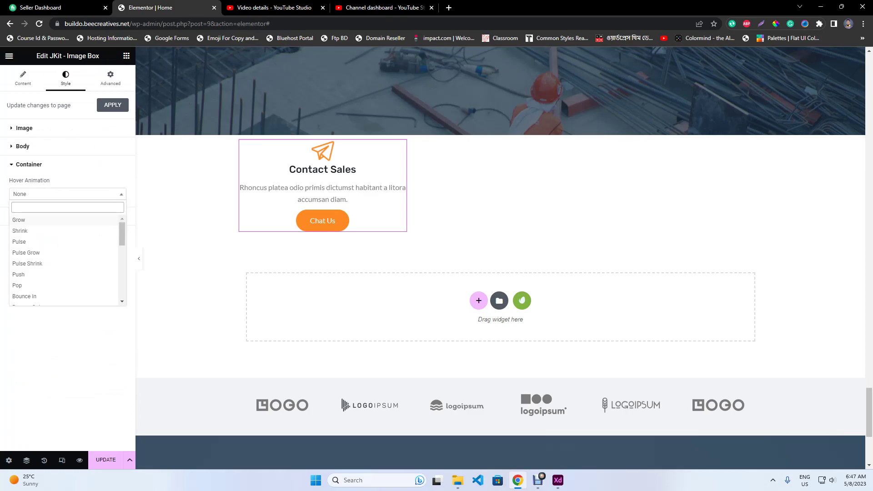
click(28, 220)
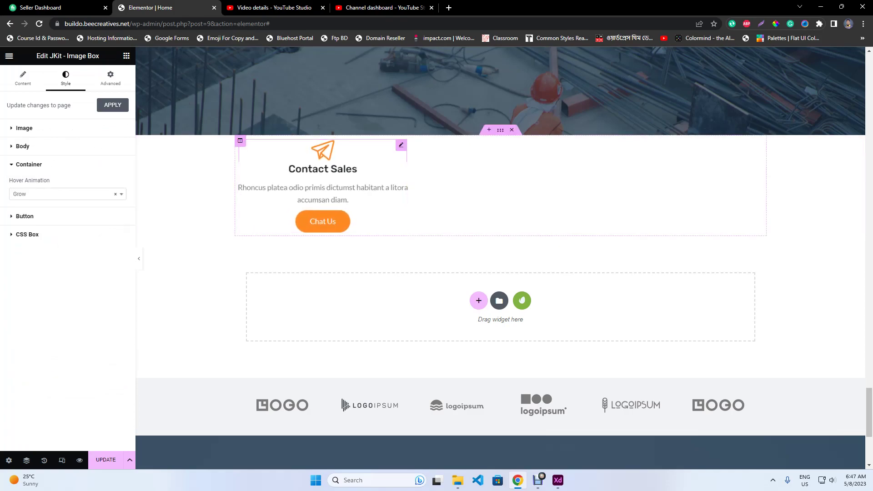
click(64, 194)
click(116, 194)
click(115, 195)
- Give the Image Box 35 px padding on all sides and a classic background in the global White color
click(110, 77)
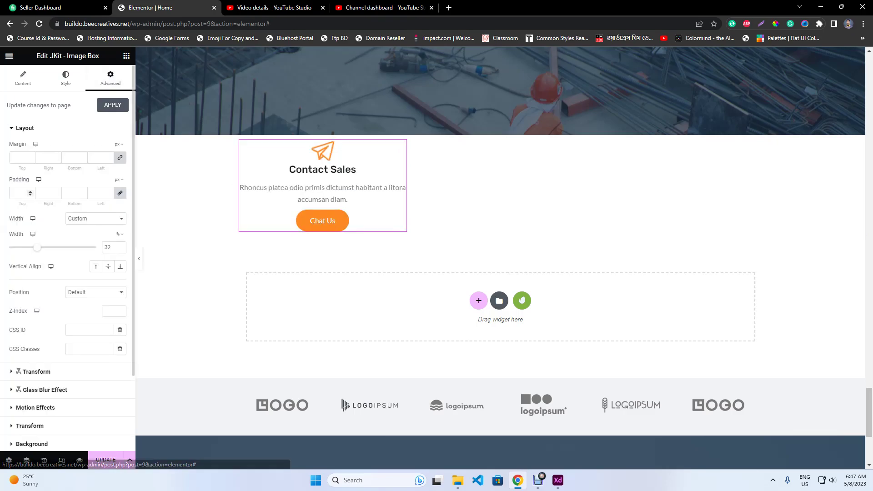
text(35)
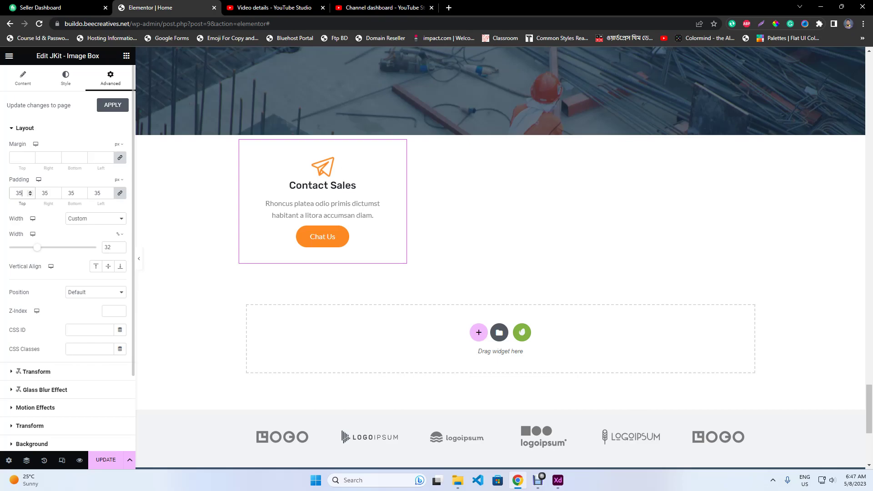
scroll(67, 254, down, 1)
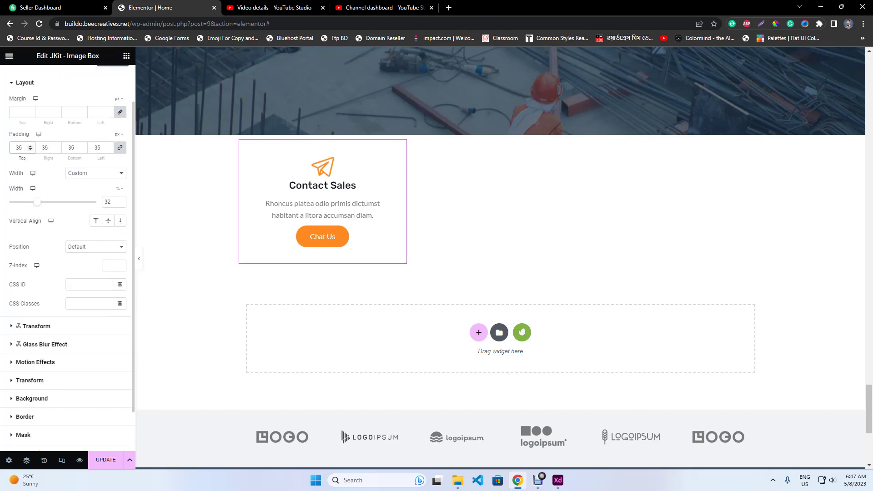
click(32, 399)
click(108, 257)
click(109, 277)
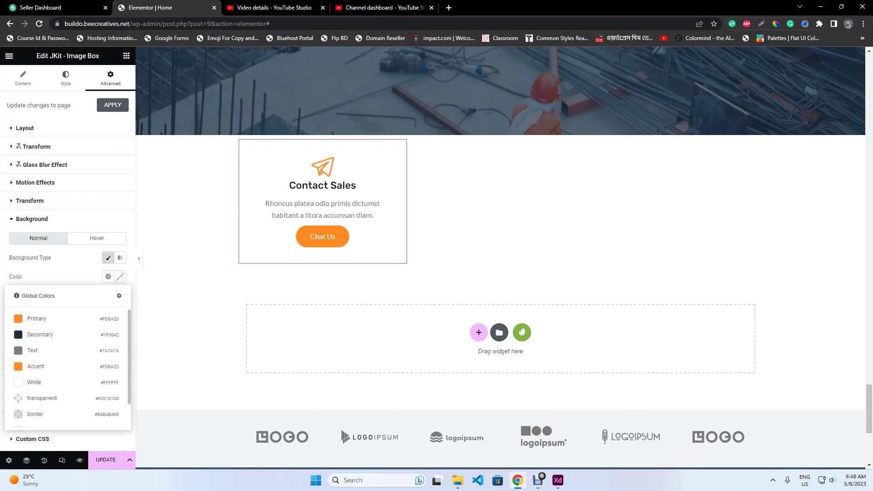
click(34, 382)
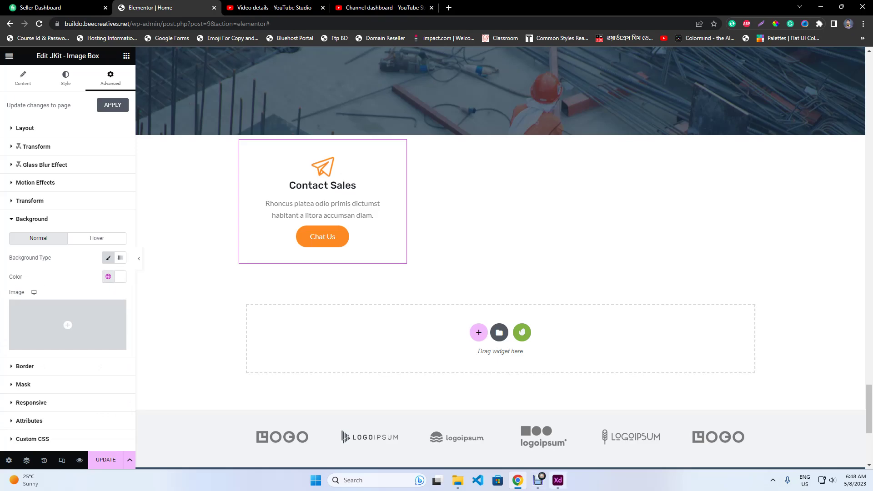
- Check the card in Adobe XD and give the Image Box a fainter outline box shadow with a blur of 45
key(alt+Tab)
click(557, 480)
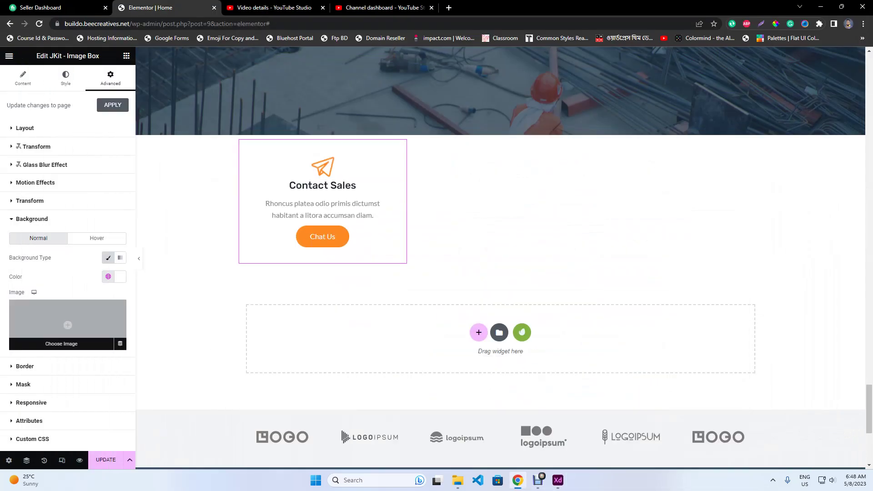
click(33, 366)
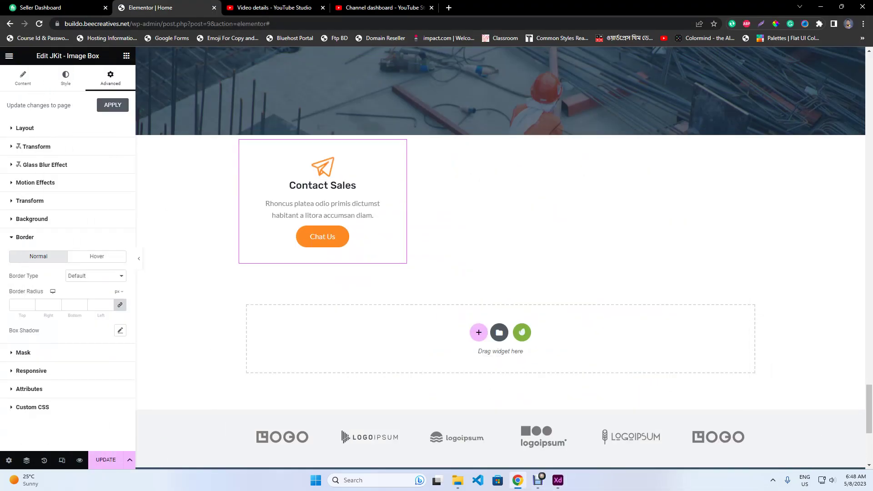
click(120, 330)
click(114, 330)
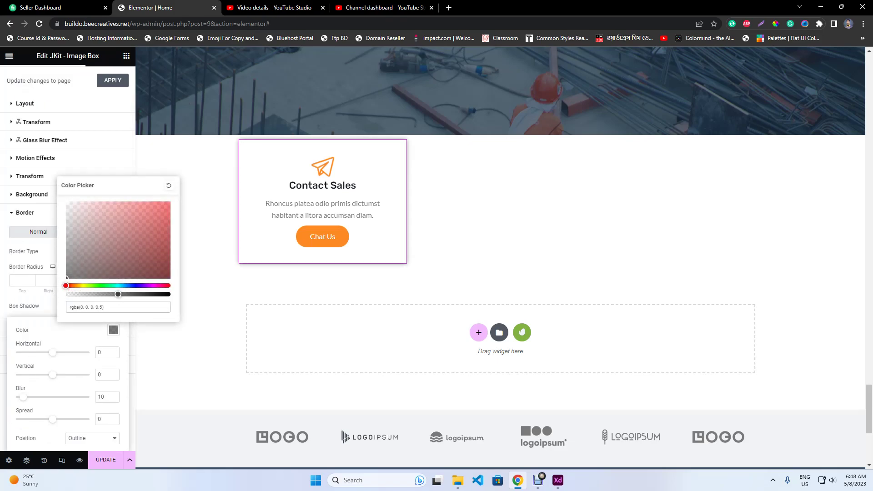
text(1)
double_click(101, 397)
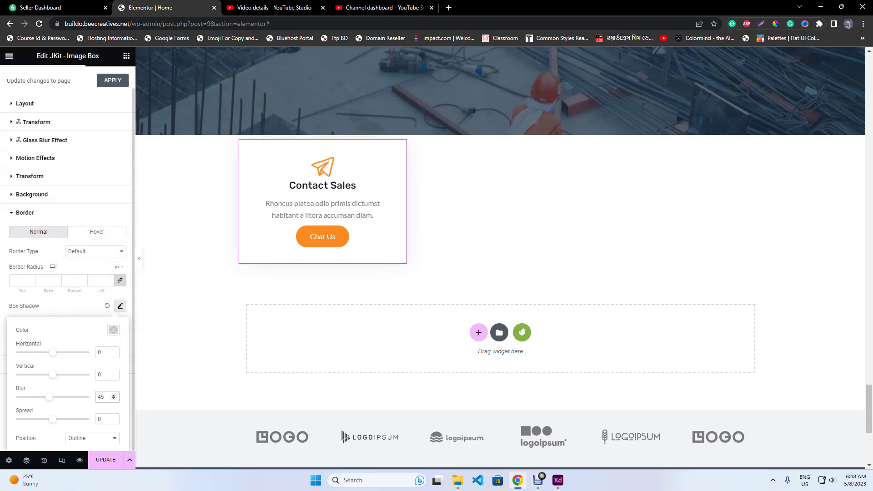
- Save the page and preview the Contact Sales card without the editing controls
click(106, 460)
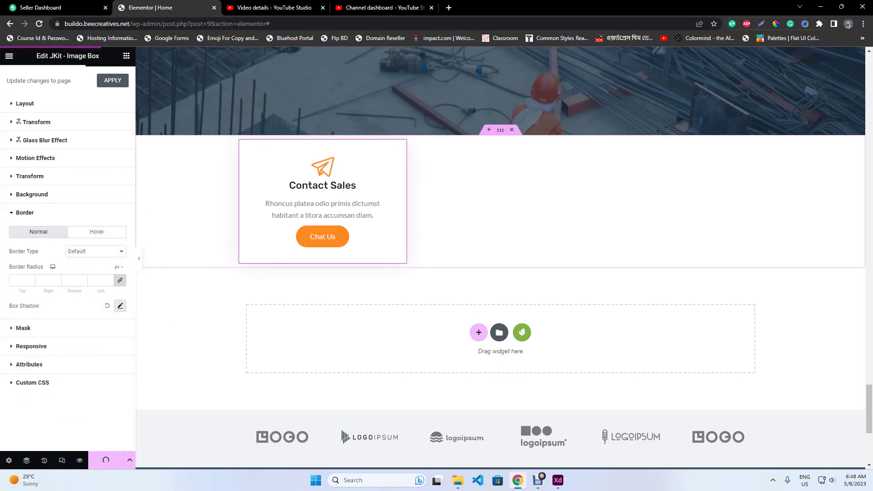
click(139, 259)
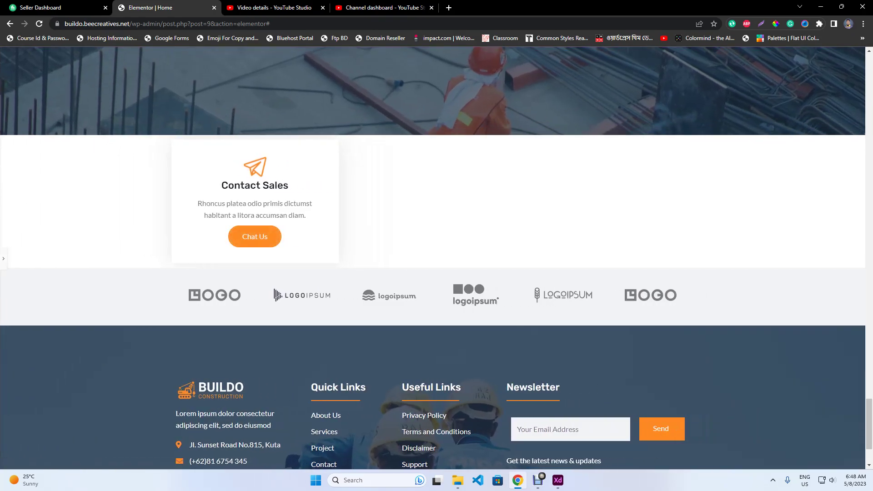
click(3, 258)
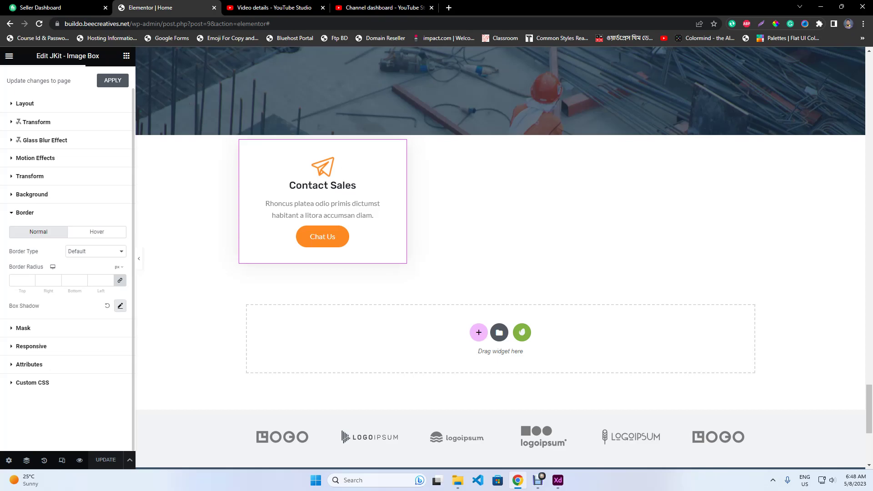
- Set the Image Box title's top margin to 10 px and save the page
click(24, 103)
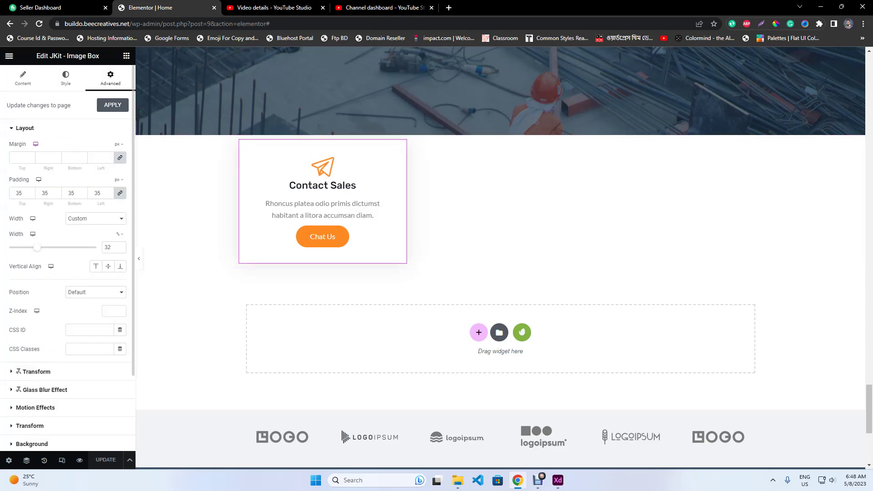
click(66, 78)
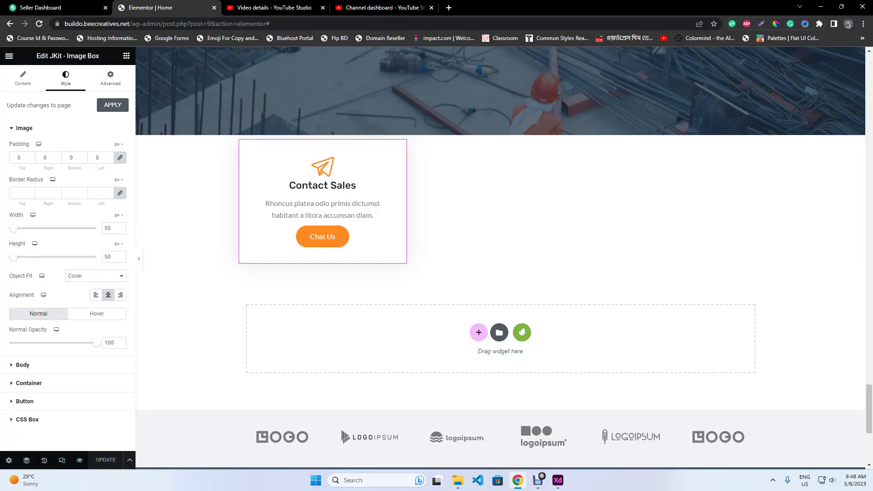
click(23, 365)
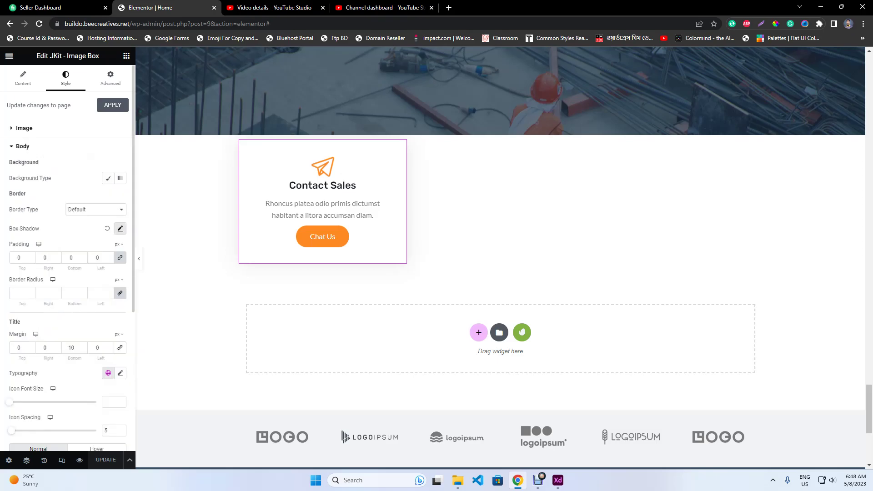
scroll(67, 255, down, 1)
double_click(19, 302)
text(10)
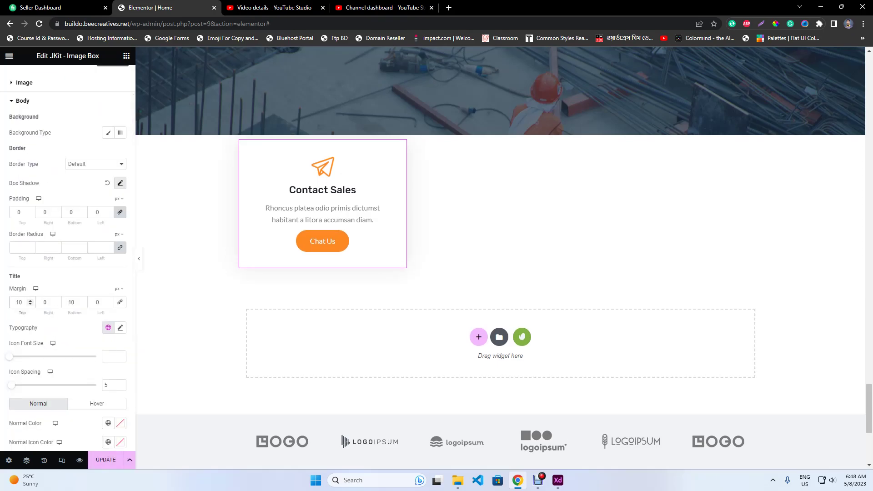
click(106, 460)
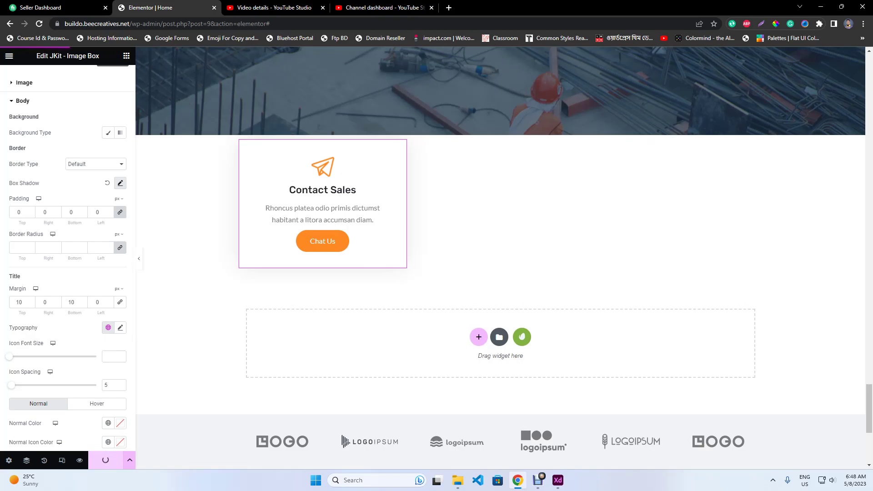
- Duplicate the Contact Sales Image Box twice to make a row of three cards
right_click(379, 185)
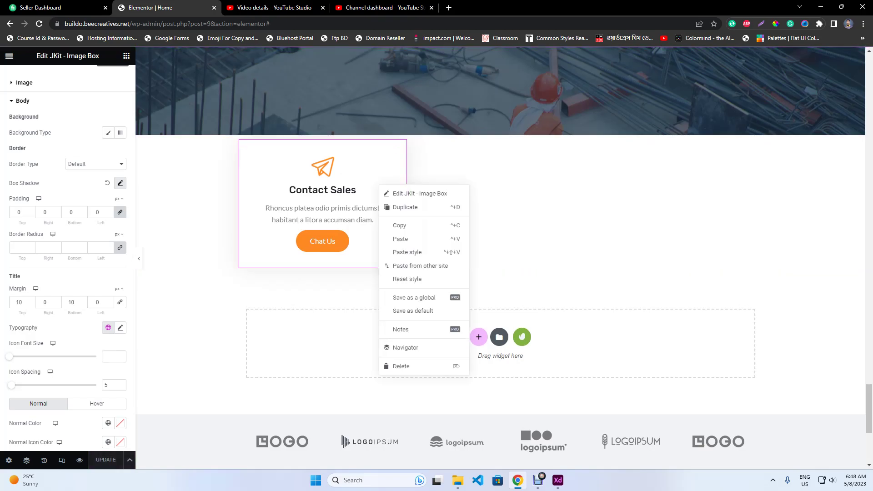
click(404, 207)
right_click(381, 193)
click(406, 215)
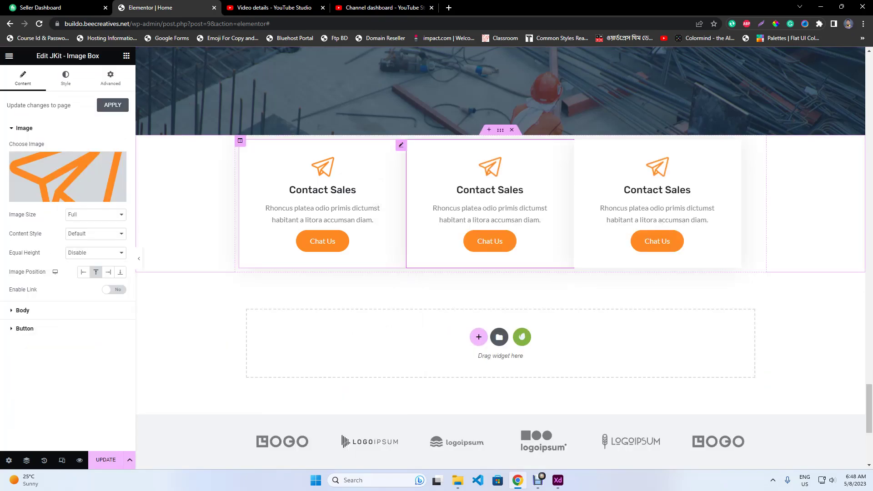
- Give the first Contact Sales card a margin of 10 px on all sides
click(66, 78)
click(111, 77)
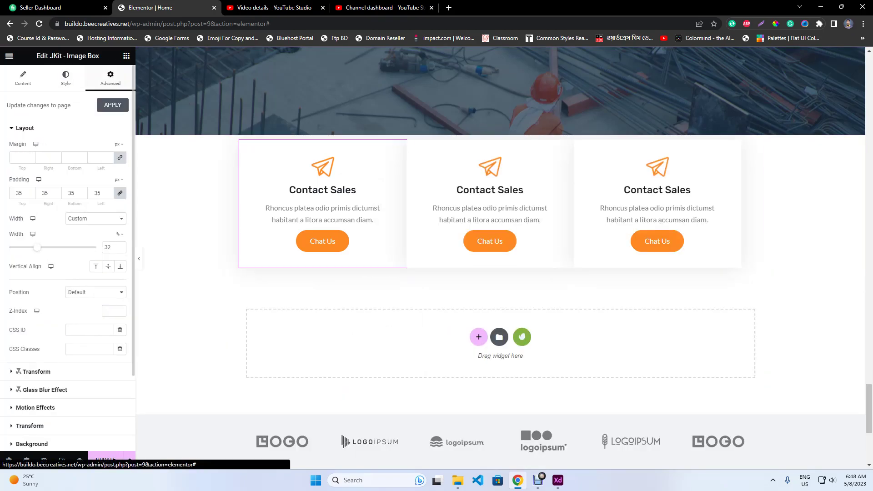
click(21, 158)
text(10)
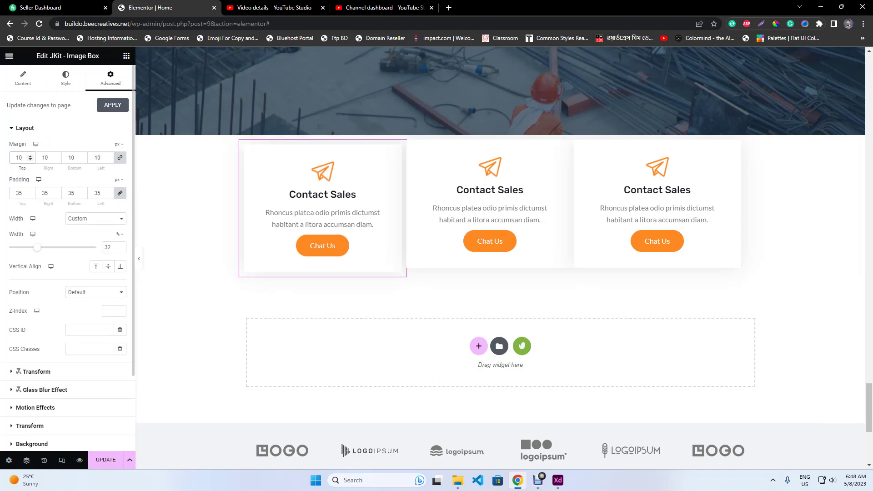
- Copy the first card's style and paste it onto the second and third cards
right_click(335, 180)
click(355, 219)
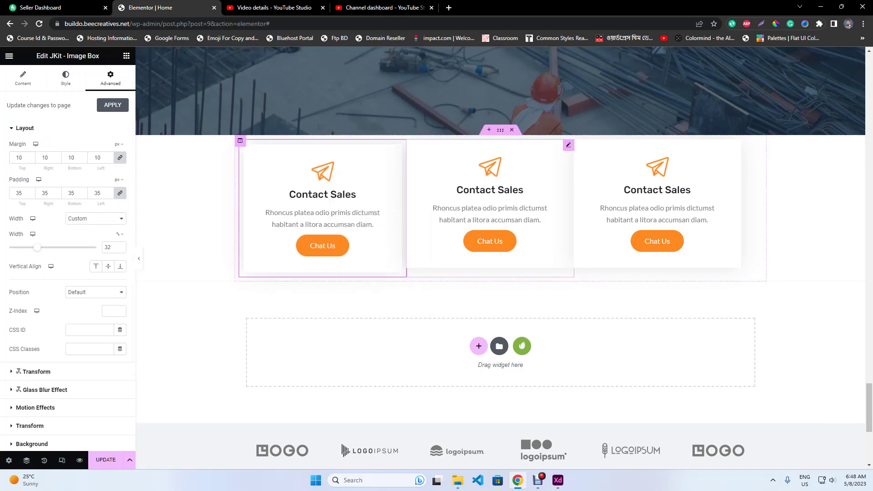
right_click(464, 186)
click(493, 249)
right_click(655, 198)
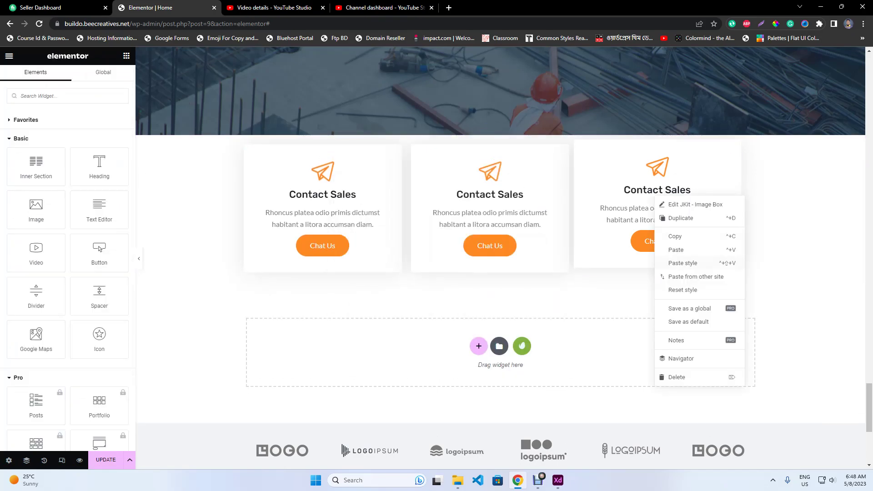
click(683, 262)
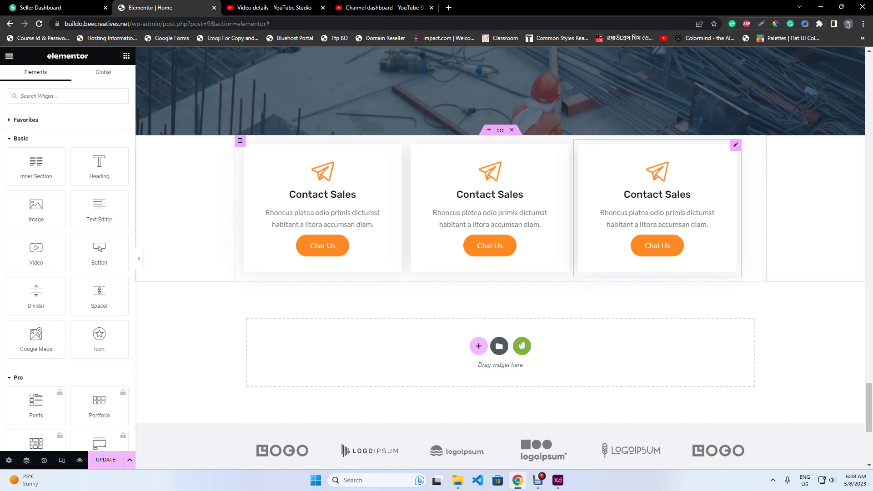
- Set the horizontal alignment of the column holding the cards to Space Between
click(240, 141)
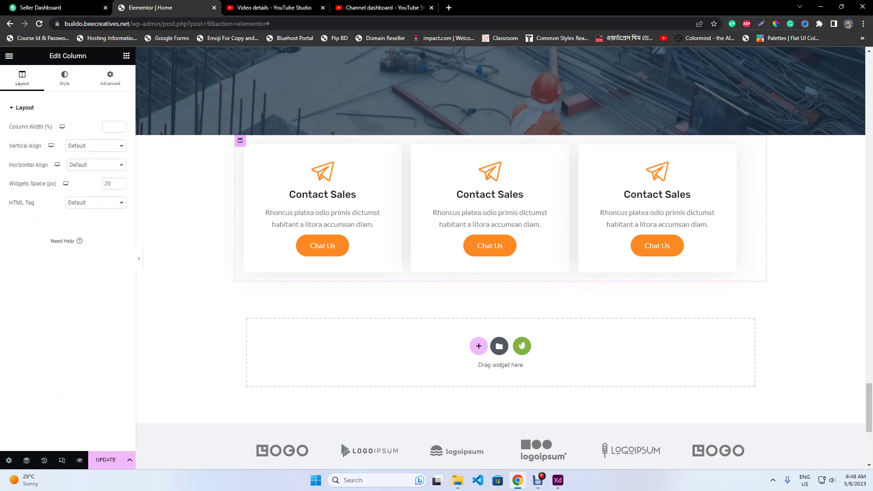
click(96, 164)
click(84, 201)
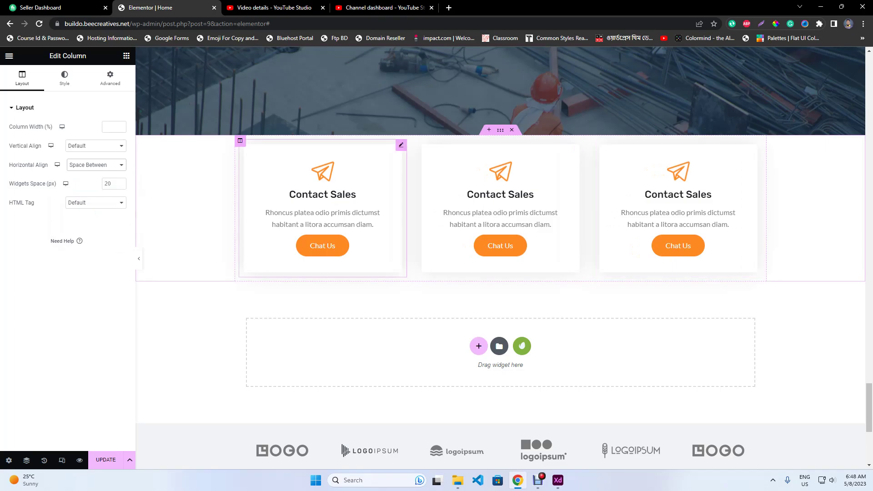
- Set the first card's width to 33%, apply its style to the other two cards and save the page
click(401, 144)
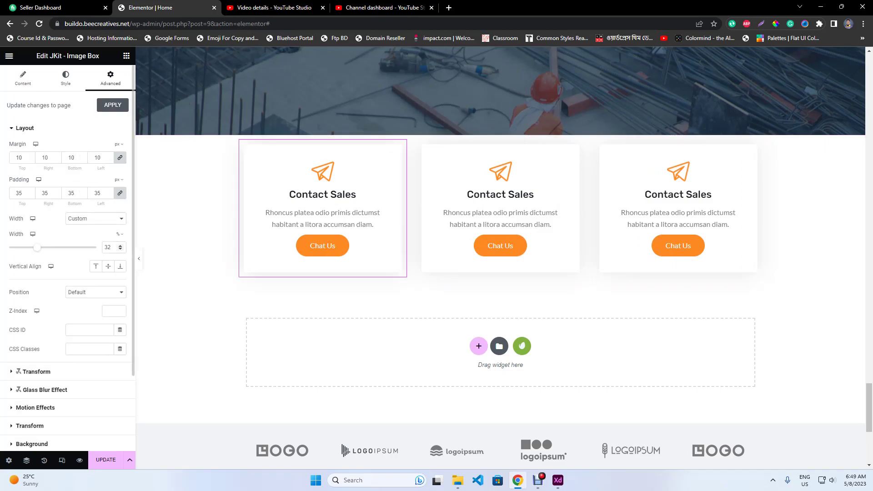
click(120, 245)
right_click(367, 210)
click(390, 253)
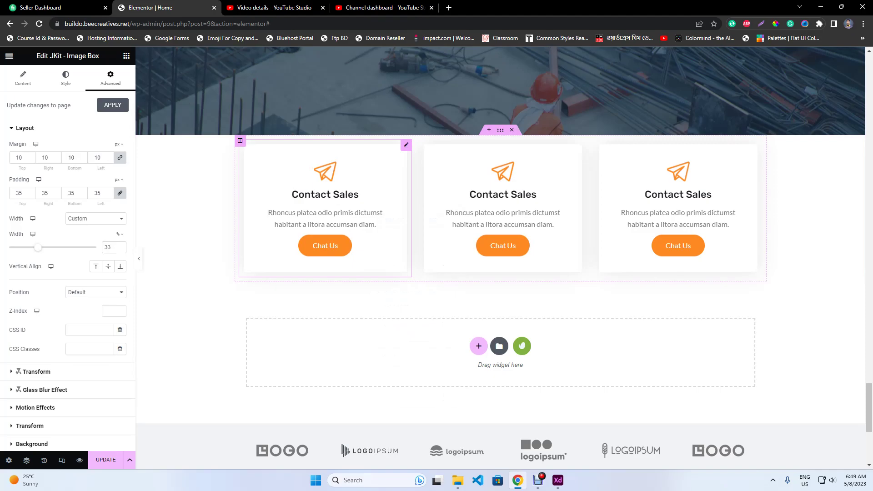
right_click(503, 219)
click(527, 285)
right_click(684, 223)
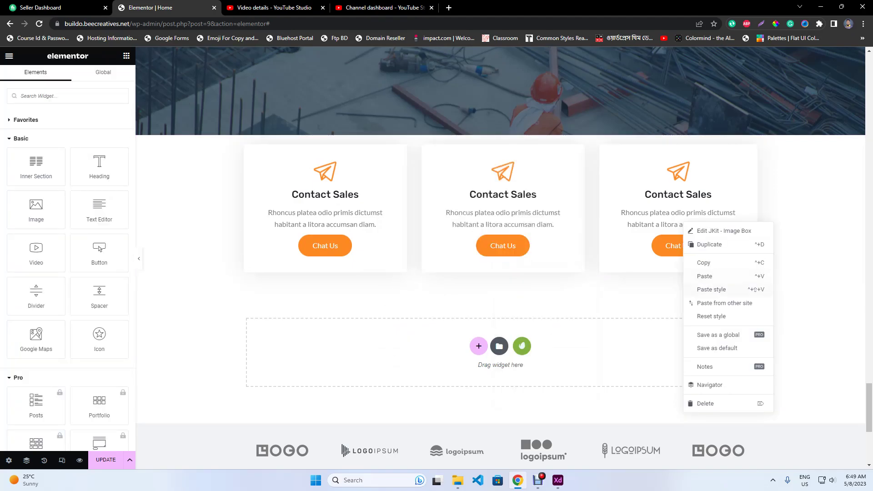
click(711, 289)
key(ctrl+s)
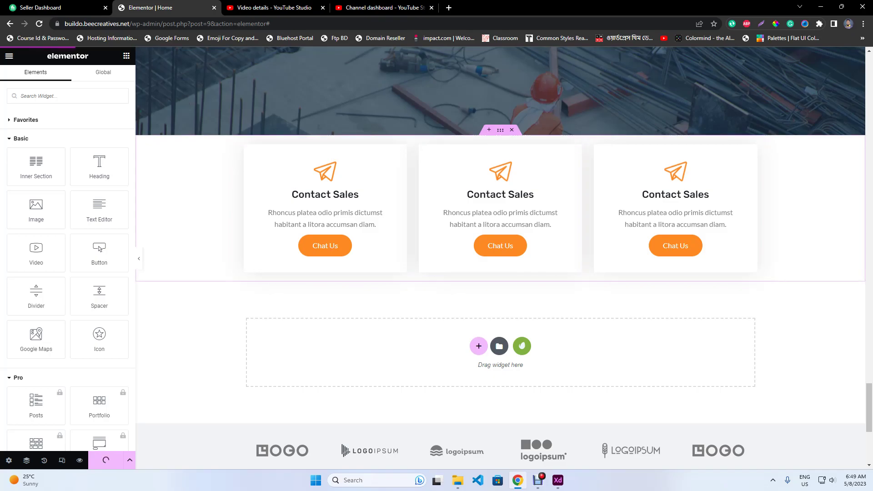
- Give the card section a top margin of -150 px, save the page and preview it without the editing controls
click(500, 130)
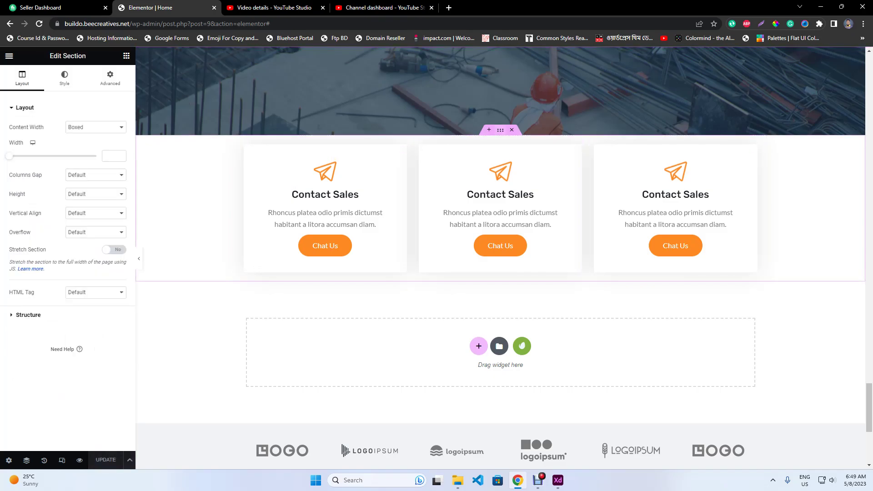
click(110, 77)
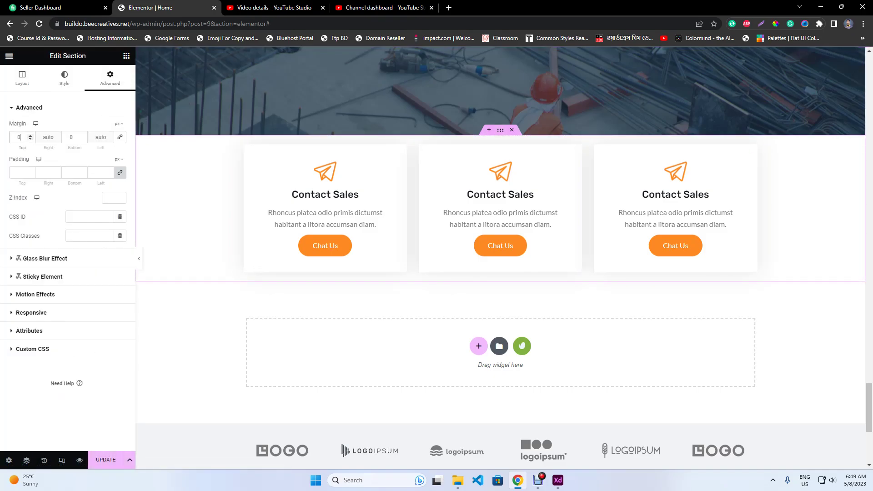
click(30, 139)
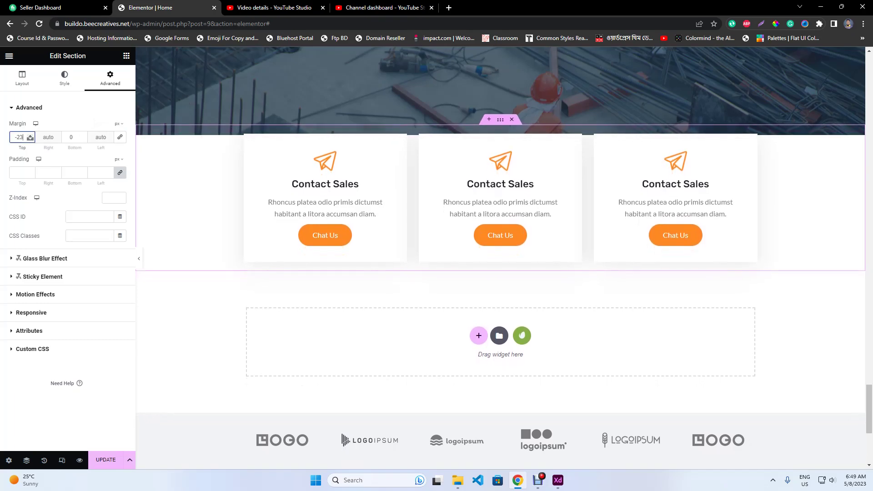
drag(30, 137, 30, 137)
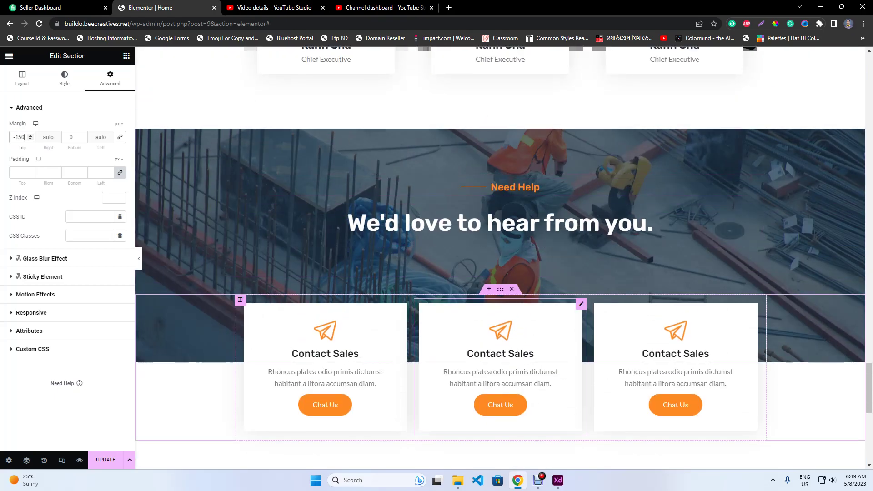
click(106, 460)
click(139, 258)
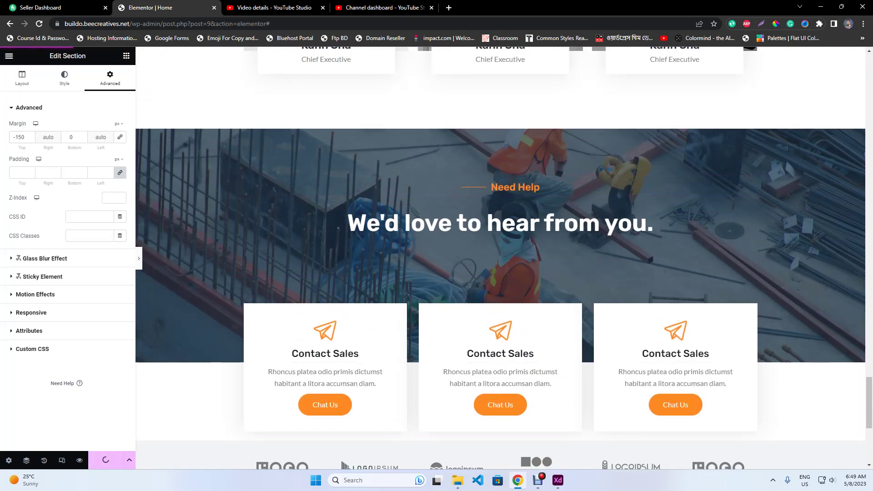
click(3, 258)
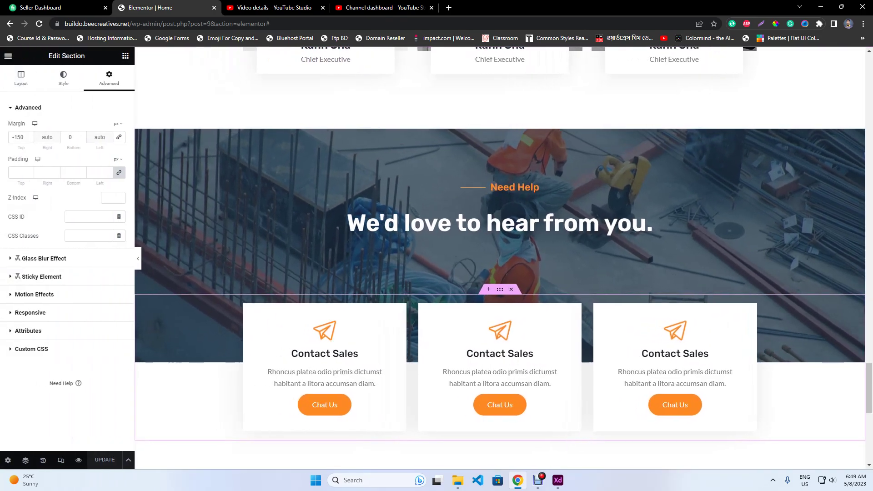
- Set the card section's top margin to -170 px, save the page and hide the editing controls to preview it
click(30, 139)
key(Down)
key(Down)
key(Down)
key(Down)
key(Down)
key(Down)
key(Down)
key(Down)
key(Down)
key(Down)
key(Down)
key(Down)
key(Down)
key(Down)
key(Down)
key(Down)
key(Down)
key(Down)
key(Down)
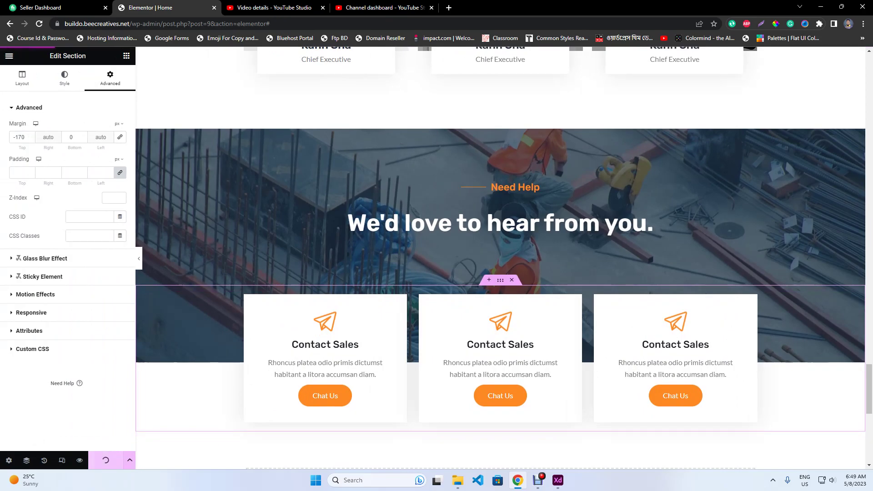
click(139, 258)
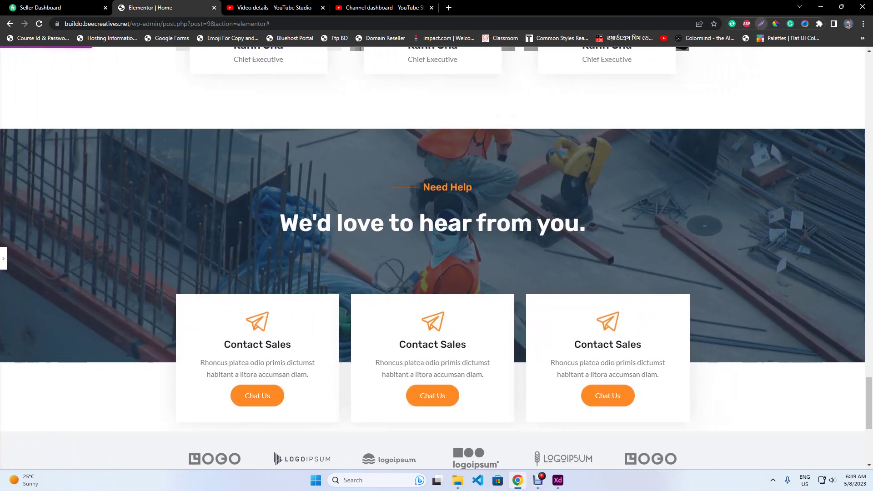
click(761, 24)
drag(341, 230, 385, 294)
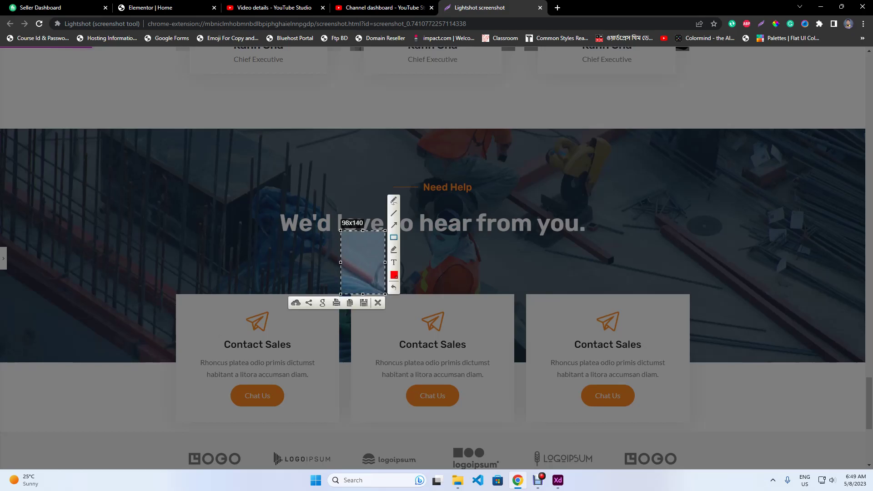
click(378, 303)
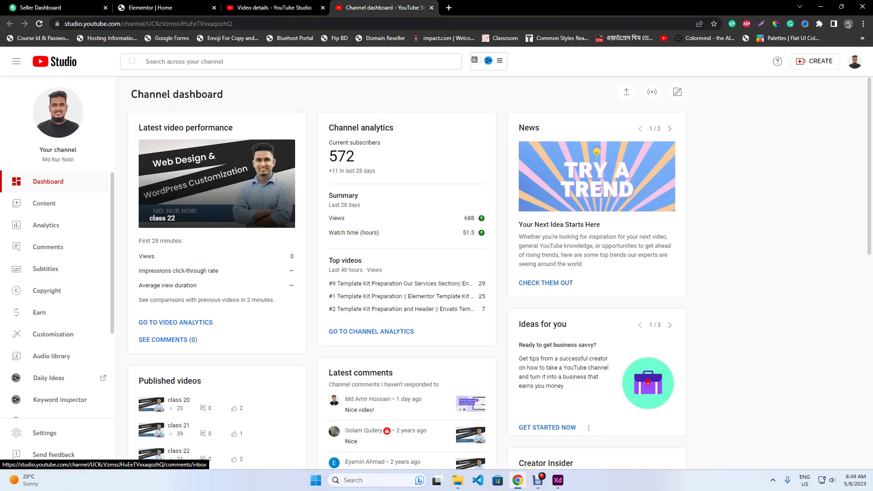
click(151, 8)
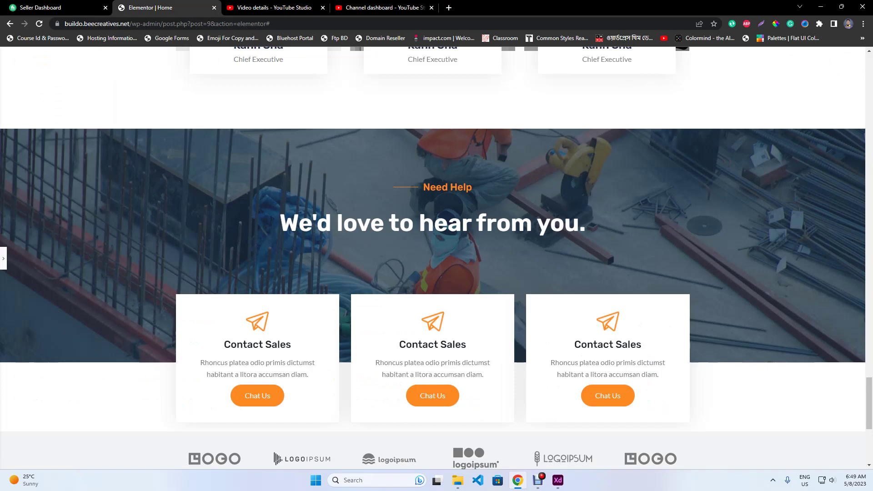
- Restore the editing controls and check the layout of the three contact cards in the tablet preview
click(4, 258)
click(62, 460)
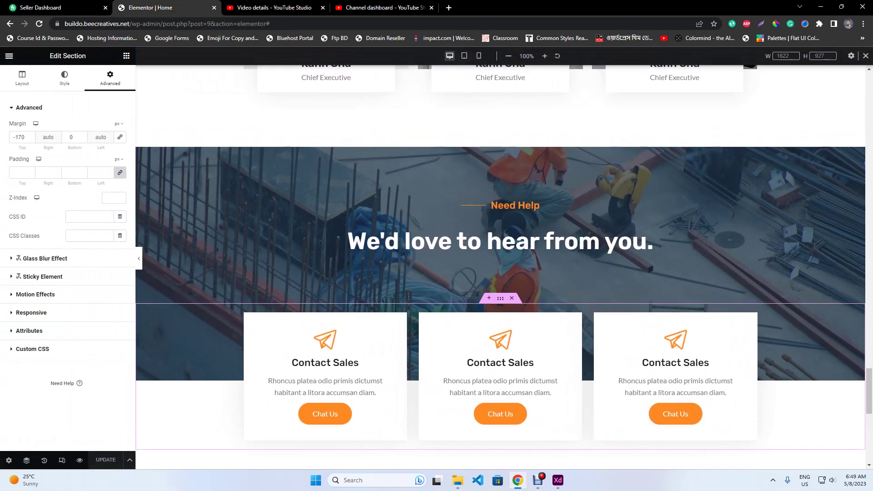
click(464, 56)
scroll(500, 254, down, 14)
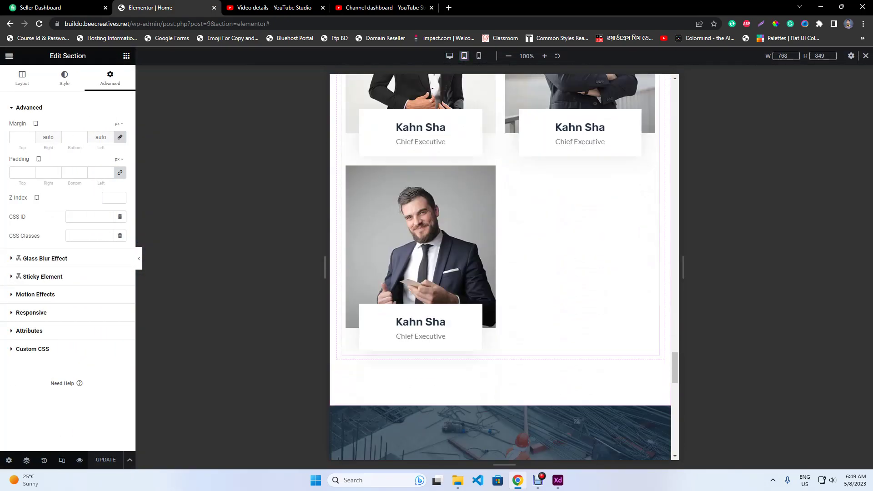
scroll(500, 268, down, 10)
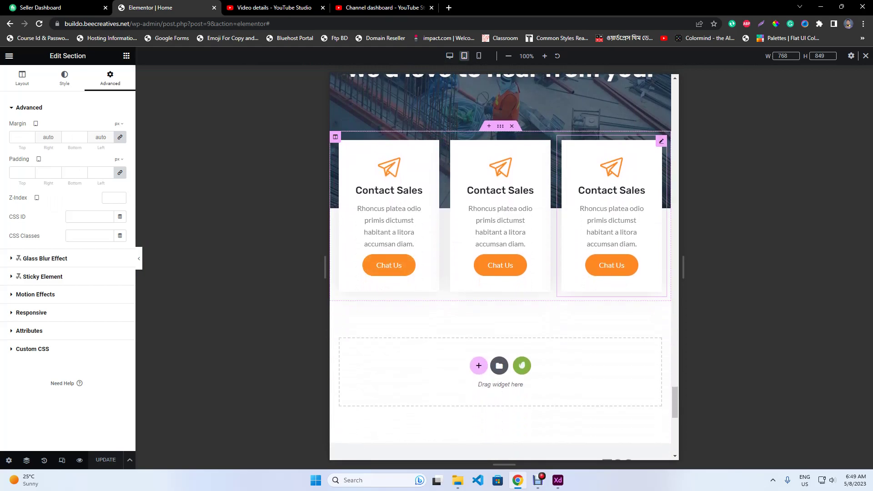
scroll(389, 272, up, 1)
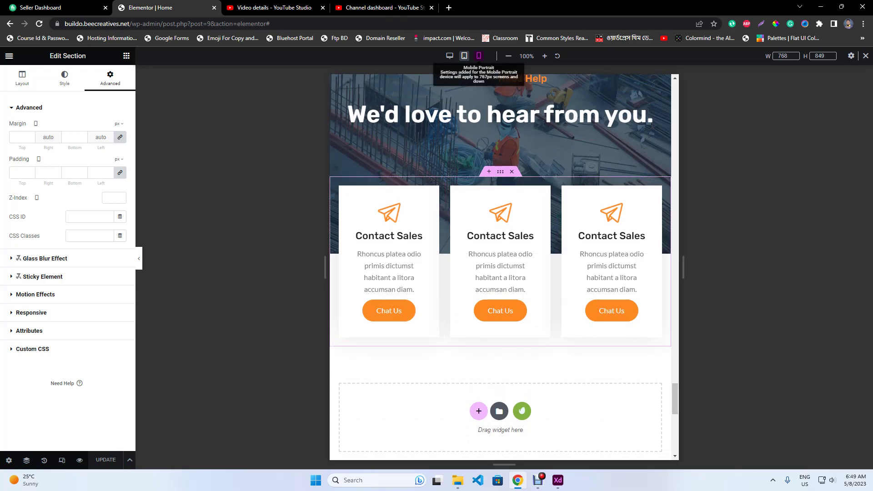
- Switch to the mobile portrait preview and set the first Contact Sales card's width to 100%
click(478, 55)
scroll(545, 282, down, 5)
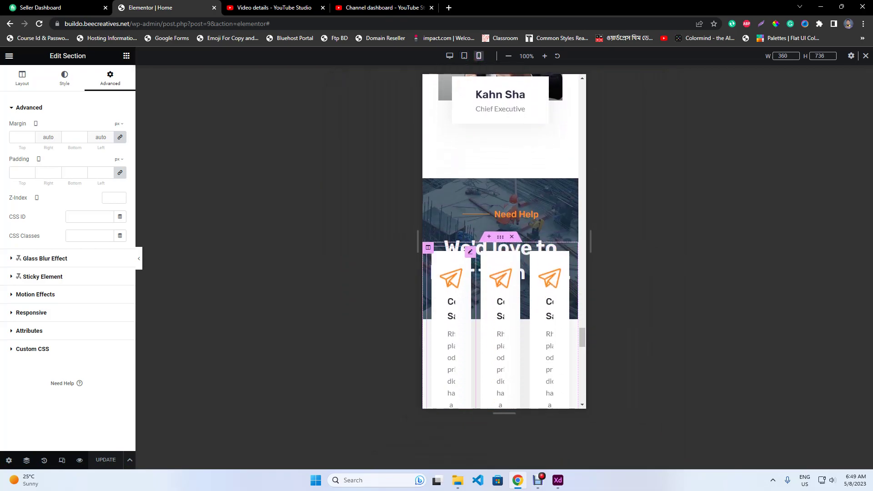
click(428, 247)
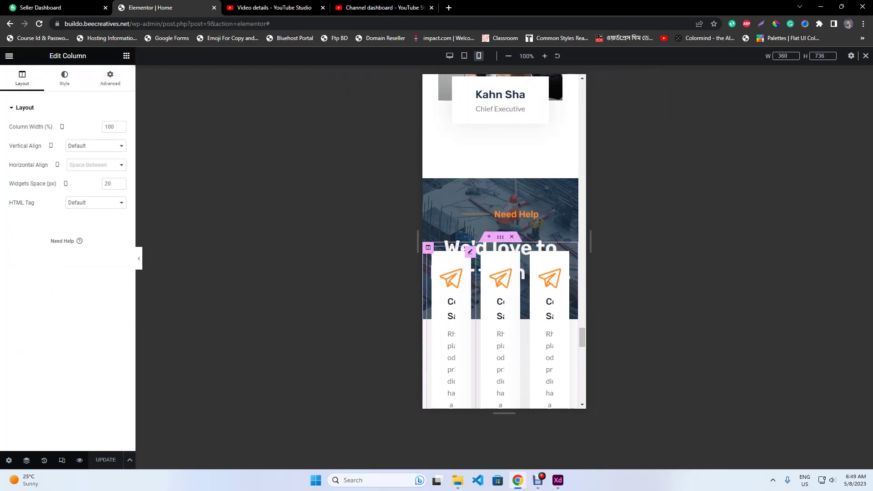
click(455, 284)
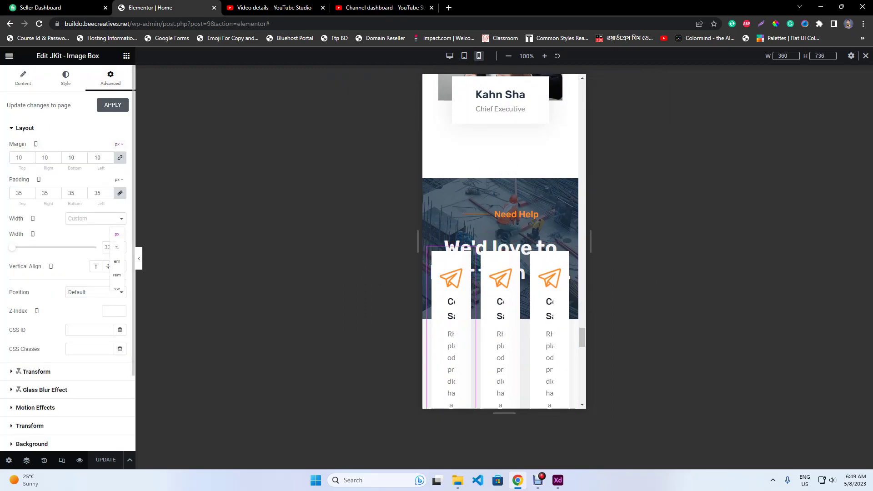
click(117, 248)
double_click(111, 248)
text(100)
- Paste the first card's mobile-adjusted style onto the two remaining Contact Sales cards
right_click(475, 305)
click(494, 319)
scroll(494, 318, down, 4)
right_click(461, 259)
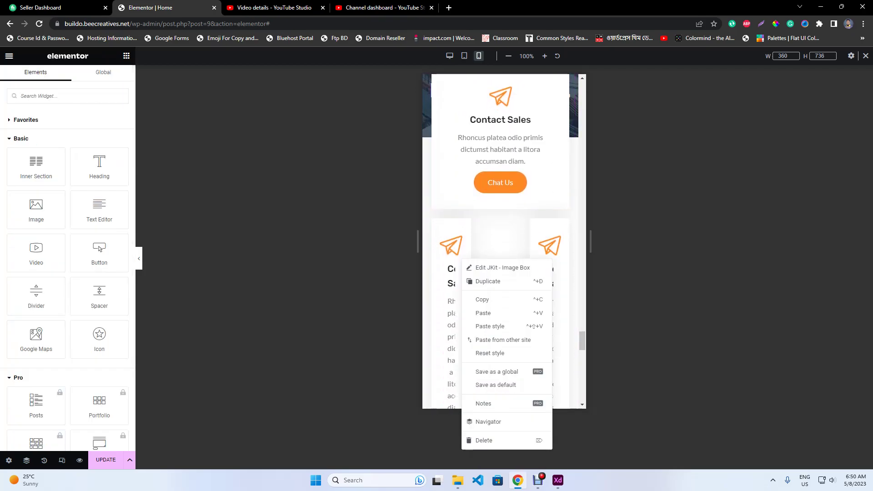
click(494, 326)
scroll(494, 326, down, 3)
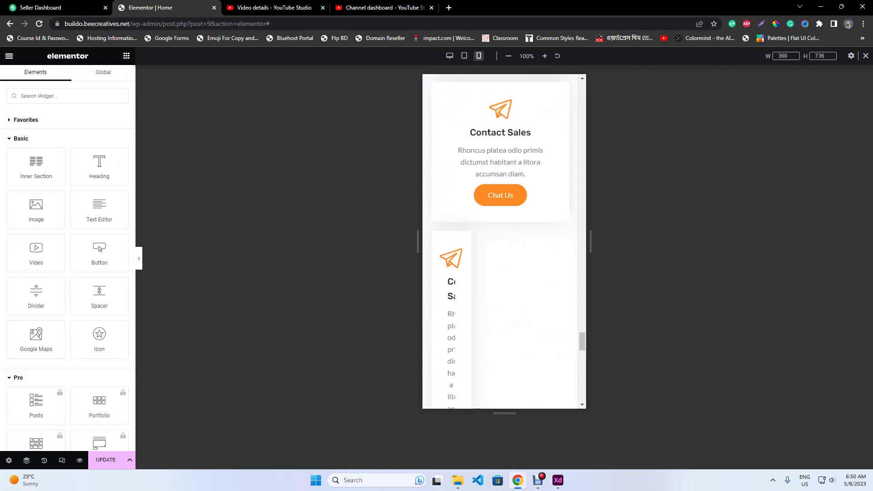
right_click(431, 296)
click(470, 345)
- Set the mobile bottom padding of the "Need Help" heading section to 241 px
scroll(500, 241, up, 3)
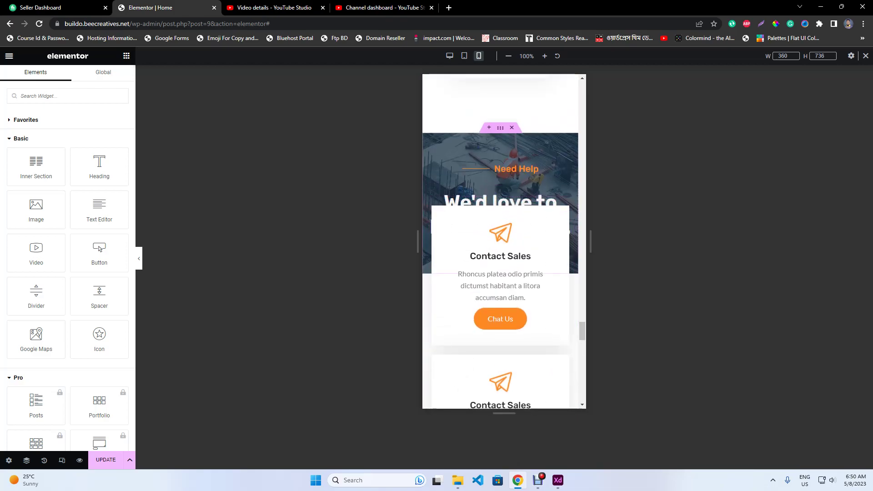
click(500, 127)
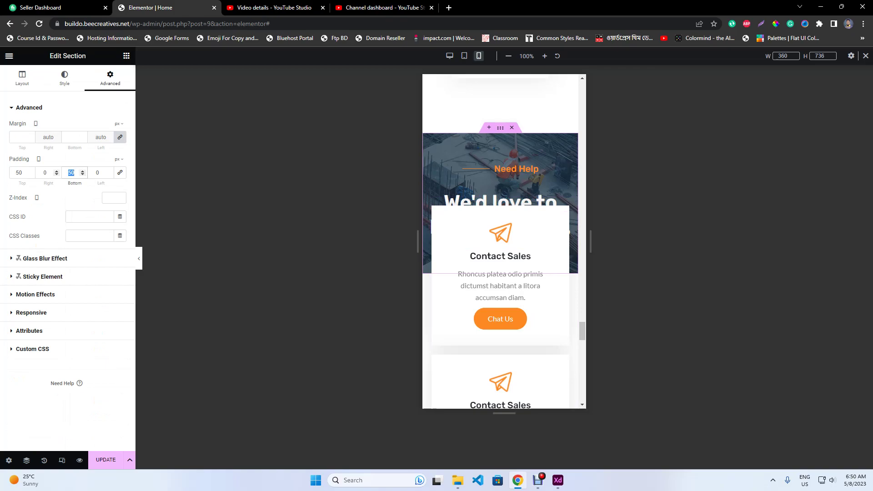
text(250)
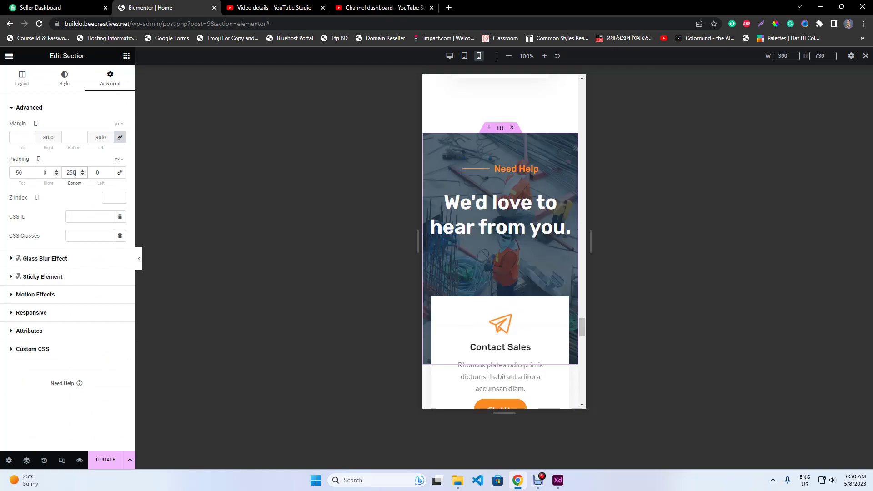
key(Down)
key(Down)
key(Down)
key(Down)
key(Down)
key(Down)
key(Down)
key(Down)
key(Down)
key(Down)
key(Down)
key(Down)
key(Down)
key(Down)
key(Down)
key(Down)
key(Down)
key(Down)
key(Down)
key(Down)
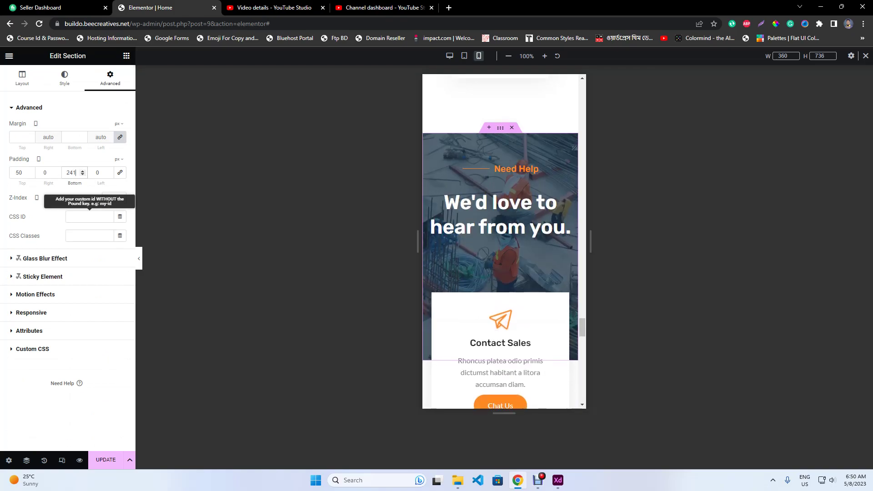
- Reduce the mobile bottom padding of the "Need Help" heading section to 190 px and close the responsive preview
key(Down)
key(Down)
key(Down)
key(Down)
key(Down)
key(Down)
key(Down)
key(Down)
key(Down)
key(Down)
key(Down)
key(Down)
key(Down)
key(Down)
key(Down)
key(Down)
key(Down)
key(Down)
key(Down)
key(Down)
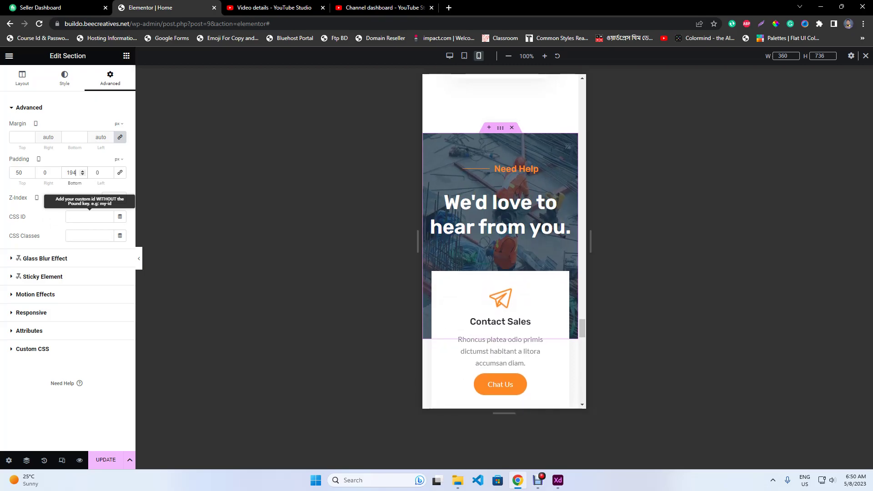
key(Down)
scroll(509, 255, down, 8)
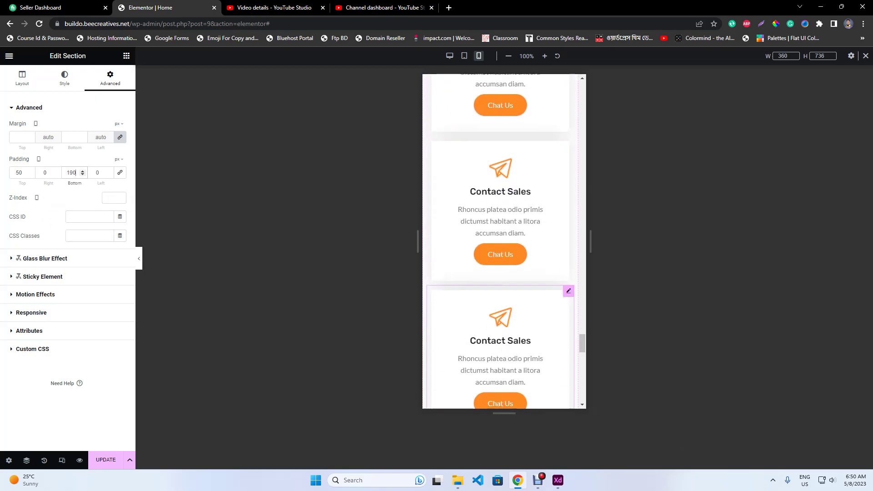
click(61, 460)
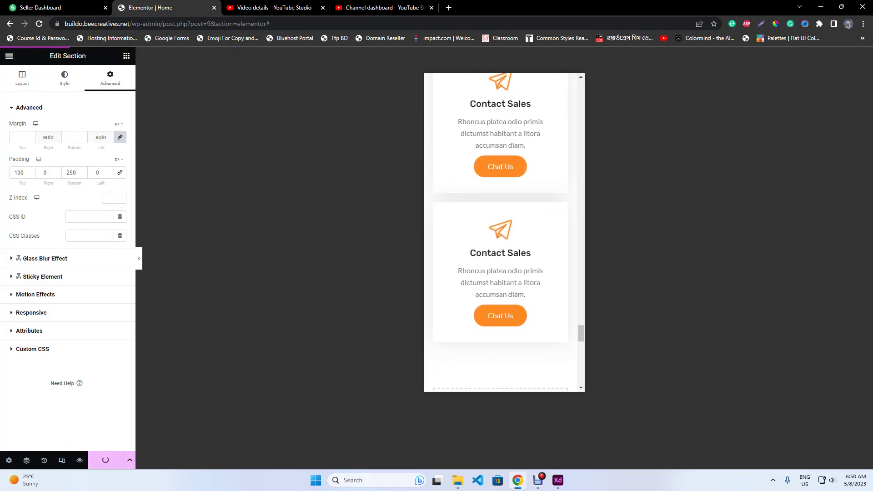
- Switch to the Adobe XD mockup and copy the middle card's heading text "Send Ticket"
key(alt+Tab)
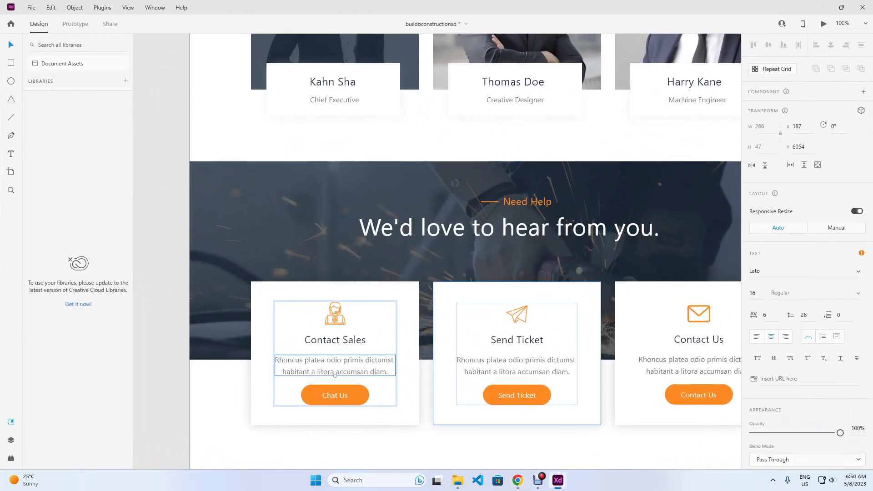
double_click(517, 340)
double_click(517, 340)
double_click(517, 340)
key(ctrl+c)
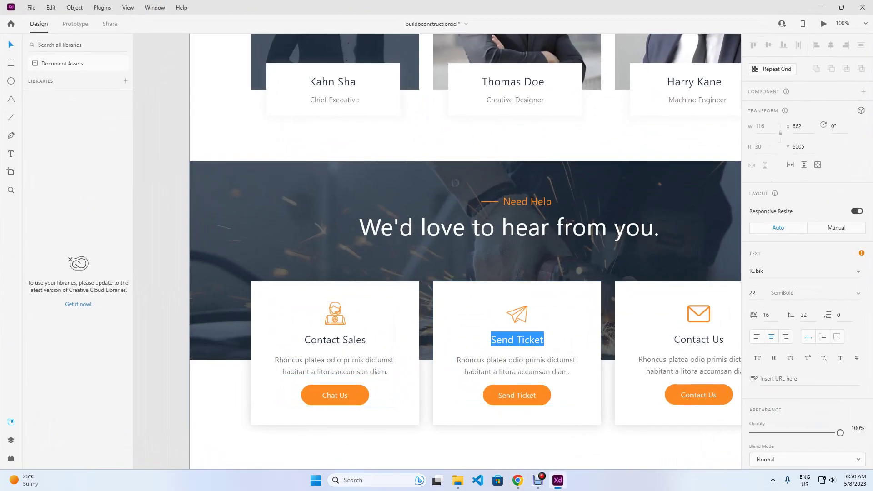
- Switch back to Elementor in Chrome and set the middle card's title and button text to "Send Ticket"
click(518, 479)
scroll(509, 314, down, 6)
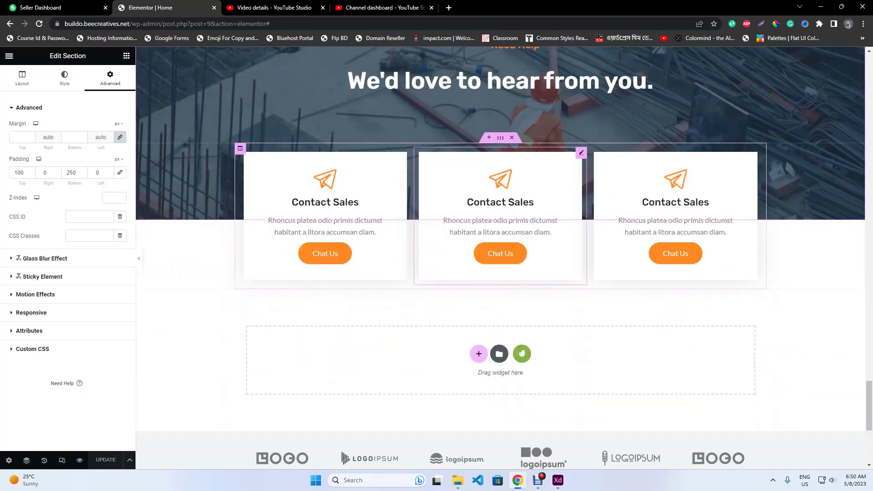
click(501, 209)
click(23, 310)
triple_click(35, 175)
key(ctrl+v)
scroll(67, 290, down, 1)
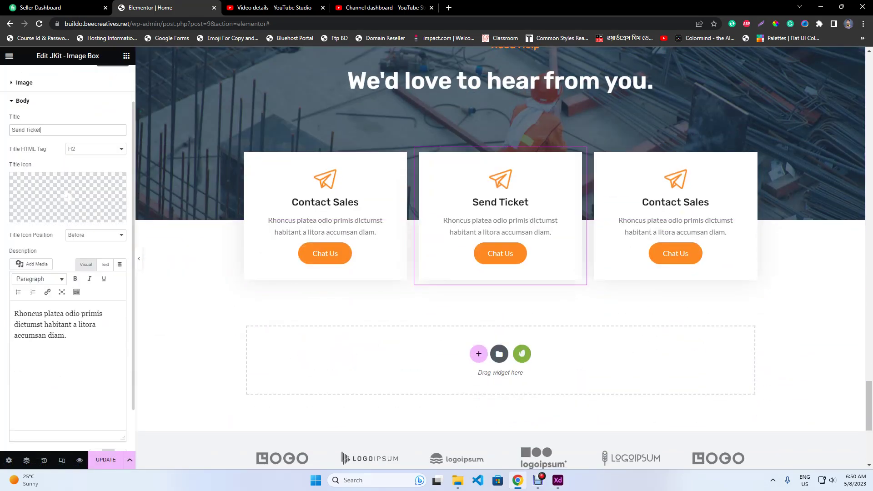
scroll(68, 255, down, 1)
click(25, 442)
key(ctrl+v)
- Select telegram.png from the media library as the image of the Send Ticket card
click(25, 128)
click(67, 177)
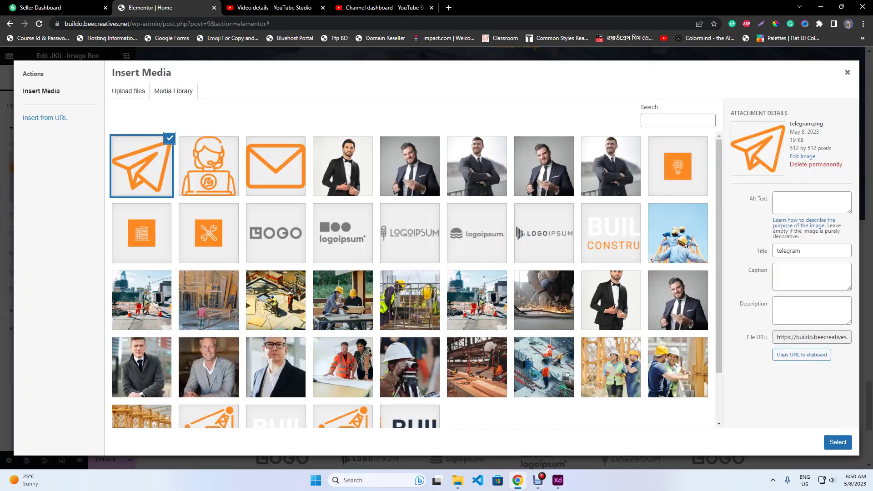
click(837, 442)
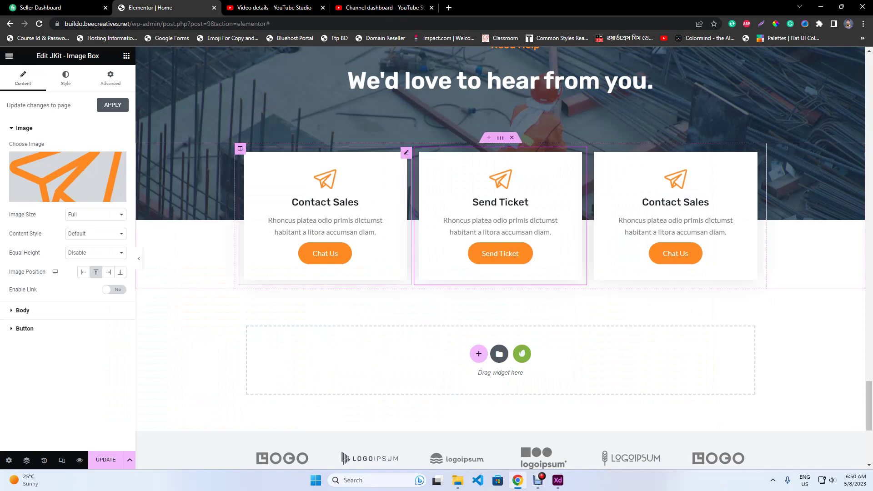
- Replace the first Contact Sales card's image with the orange support agent icon from the media library
click(405, 151)
click(23, 78)
click(67, 177)
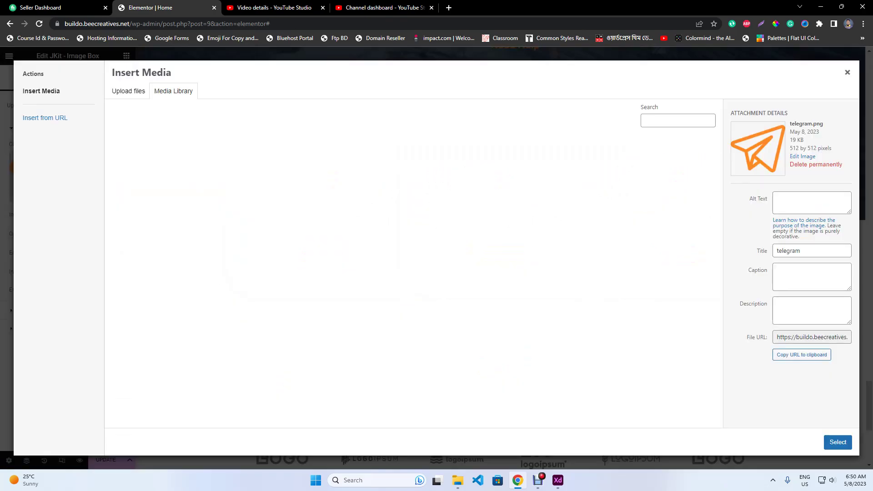
click(208, 165)
click(838, 442)
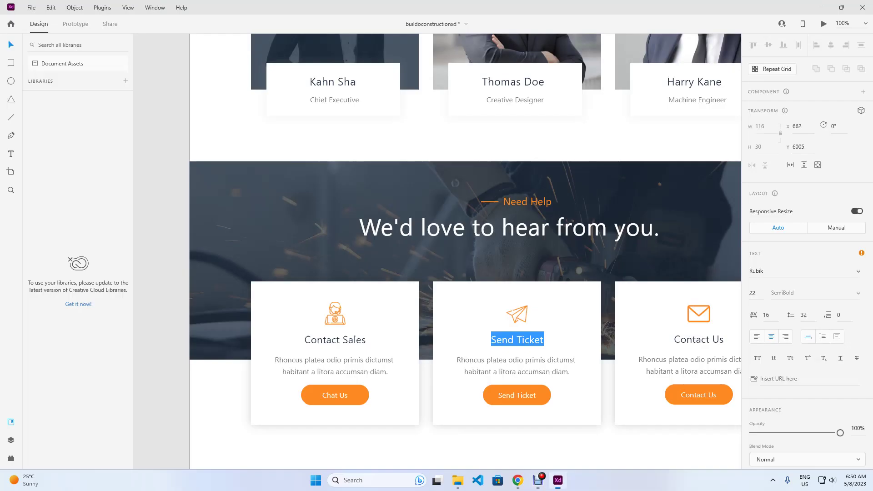
- Select the third card's "Contact Us" heading in the Adobe XD mockup for copying
key(Escape)
double_click(699, 339)
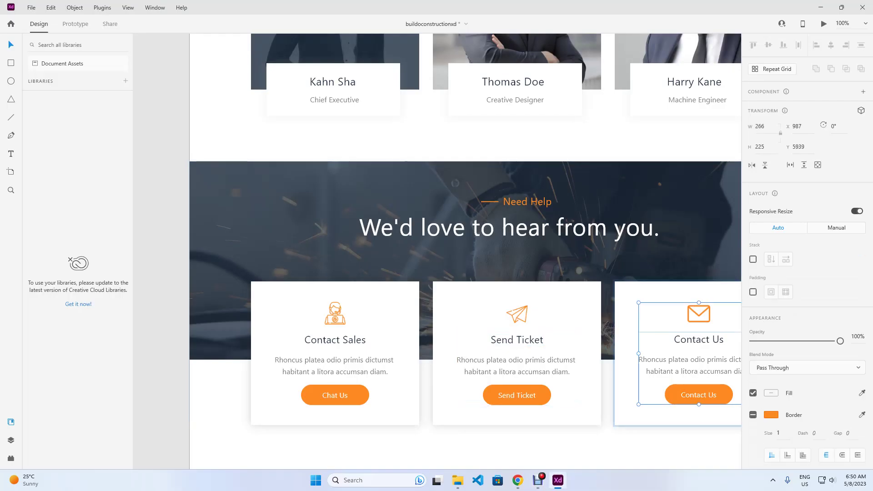